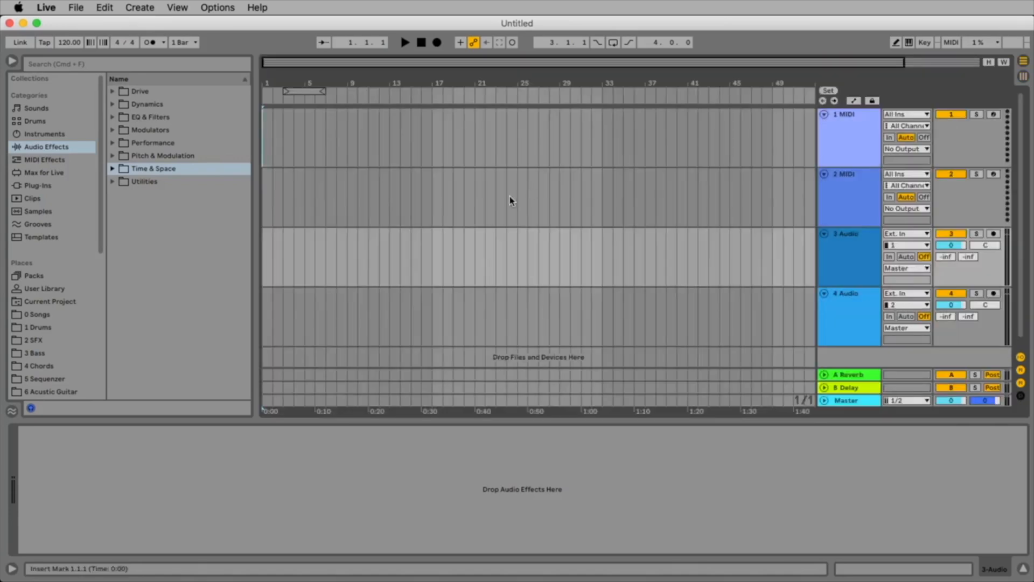
Unfold the Master track, add a Limiter from the Dynamics audio effects to it, and hide the browser.
{"action": "left_click", "coordinate": [508, 196]}
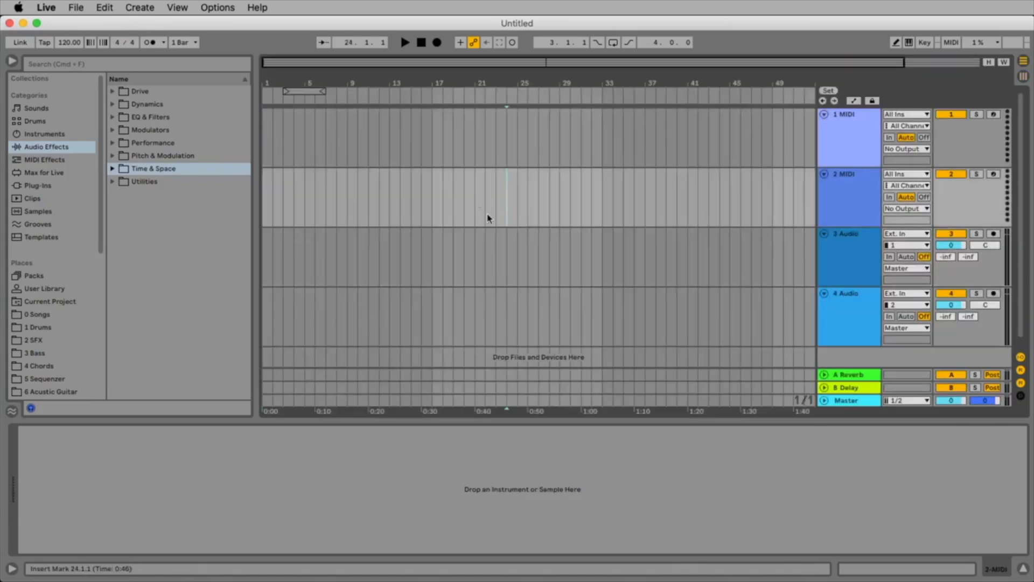
{"action": "left_click", "coordinate": [854, 401]}
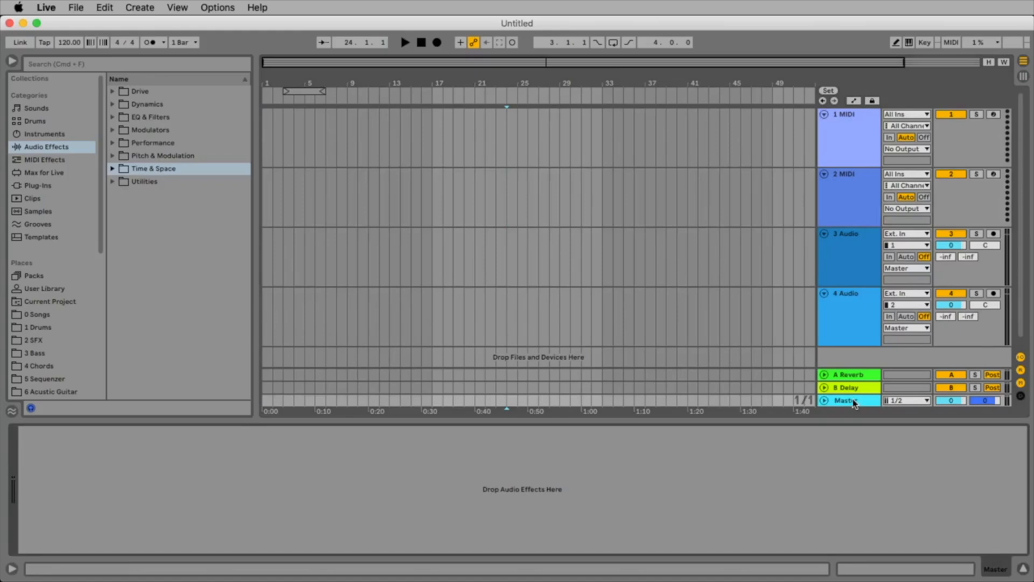
{"action": "left_click", "coordinate": [825, 400]}
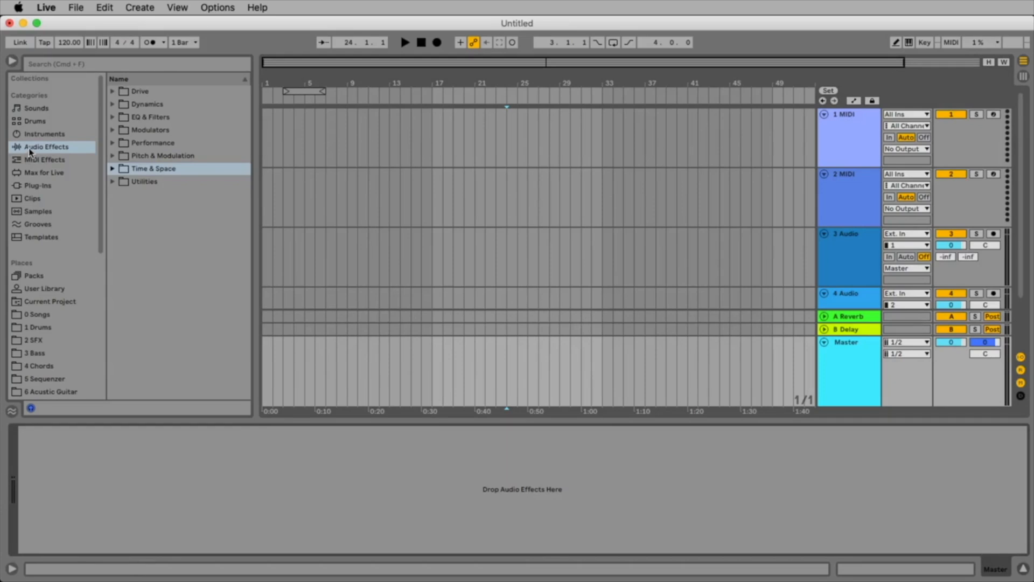
{"action": "left_click", "coordinate": [113, 105]}
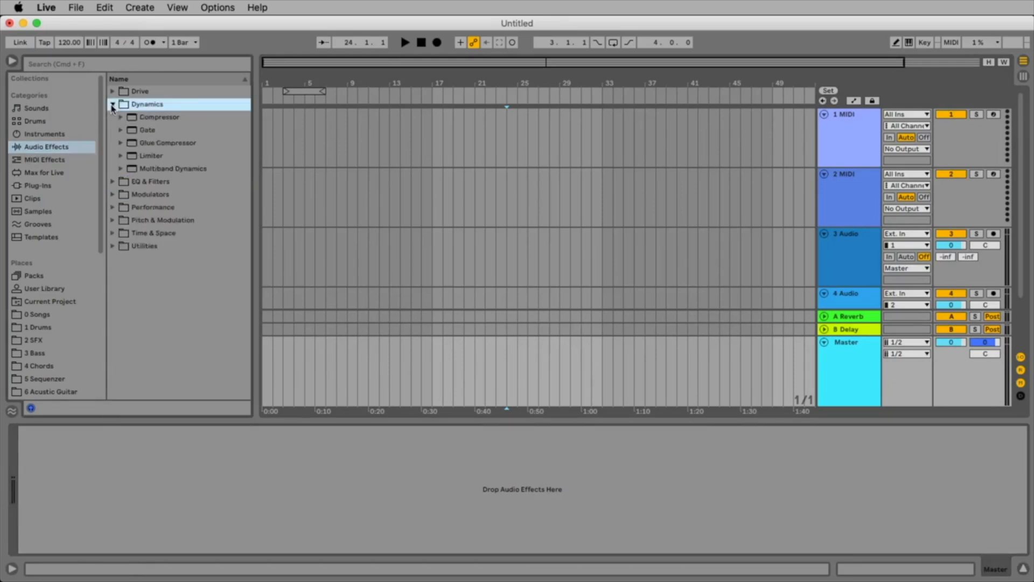
{"action": "left_click_drag", "start_coordinate": [131, 161], "coordinate": [876, 406]}
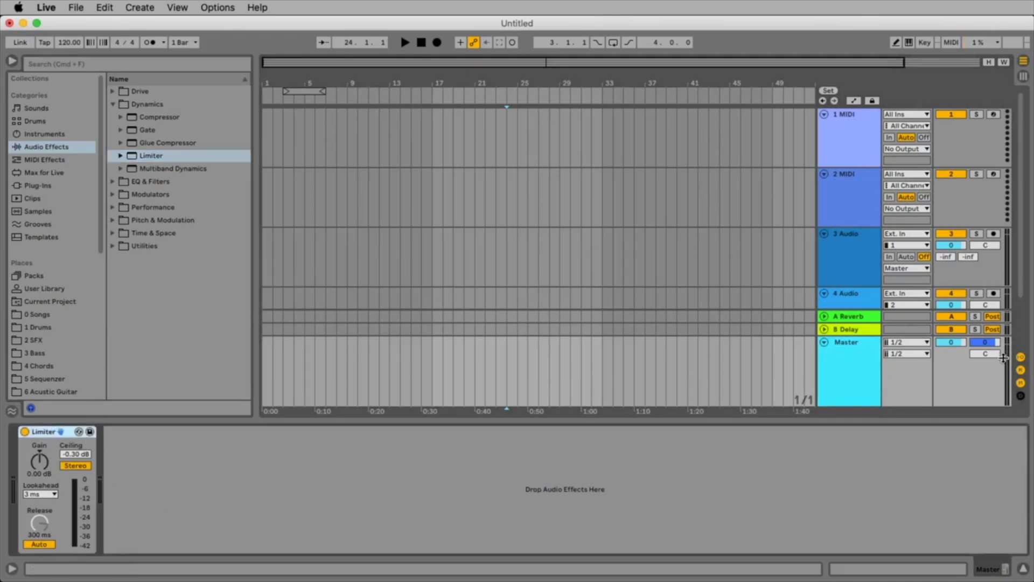
{"action": "key", "text": "super+alt+b"}
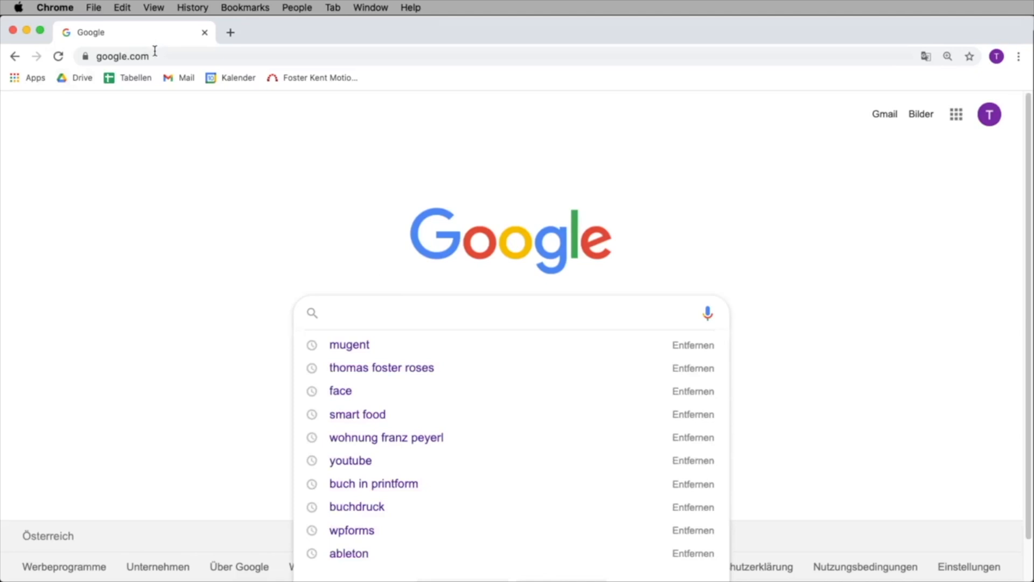
Switch to Chrome and open the website mugent.com.
{"action": "left_click", "coordinate": [157, 54]}
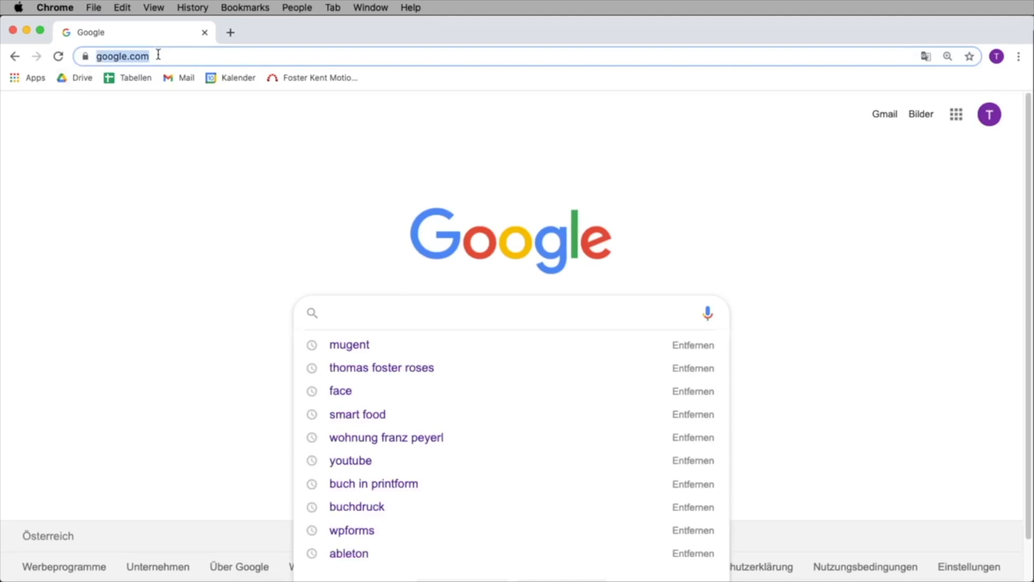
{"action": "type", "text": "mugent.com"}
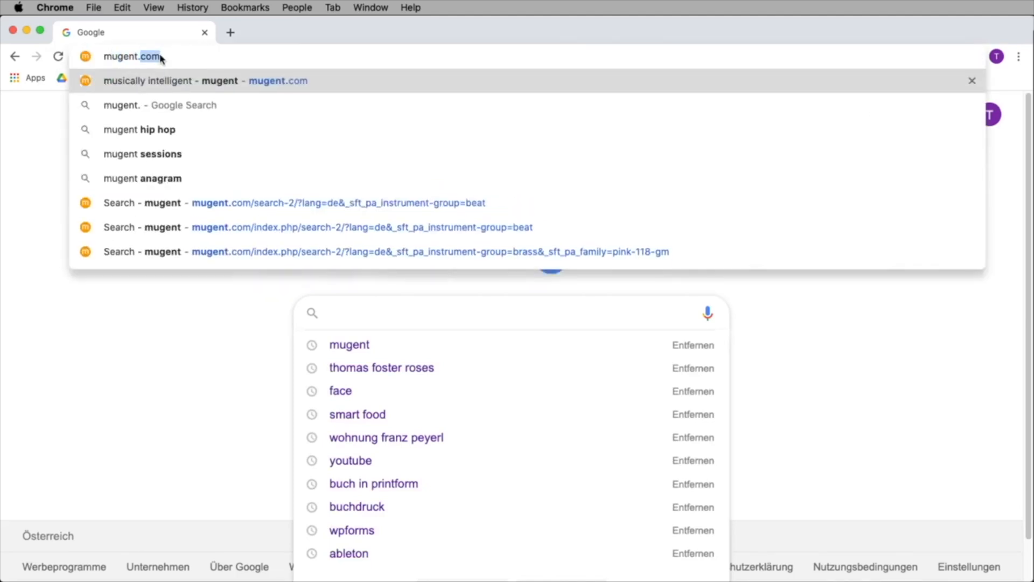
{"action": "key", "text": "Return"}
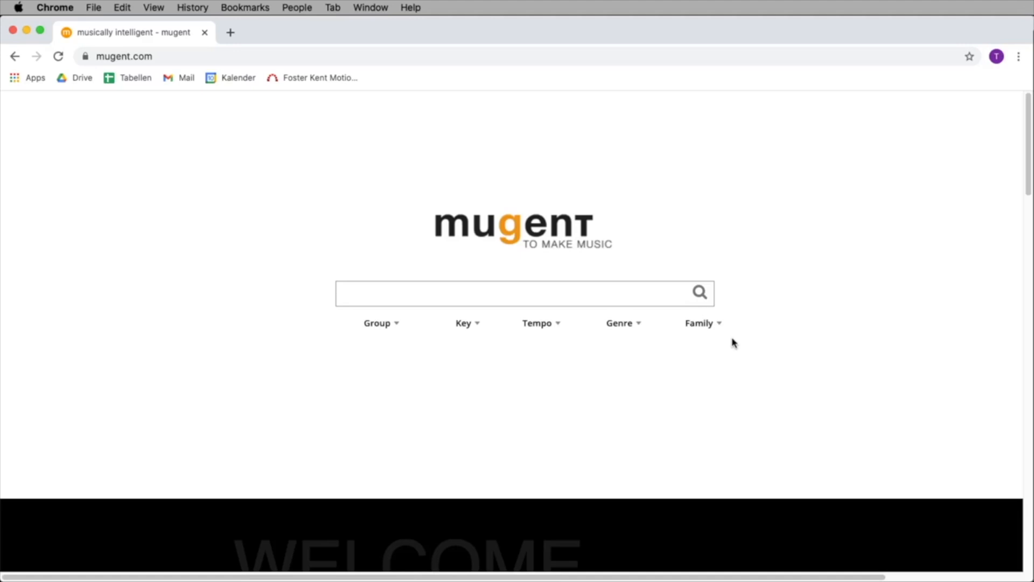
Filter the loop library by the beat group and preview the Happy Weekend Beat.
{"action": "left_click", "coordinate": [385, 325]}
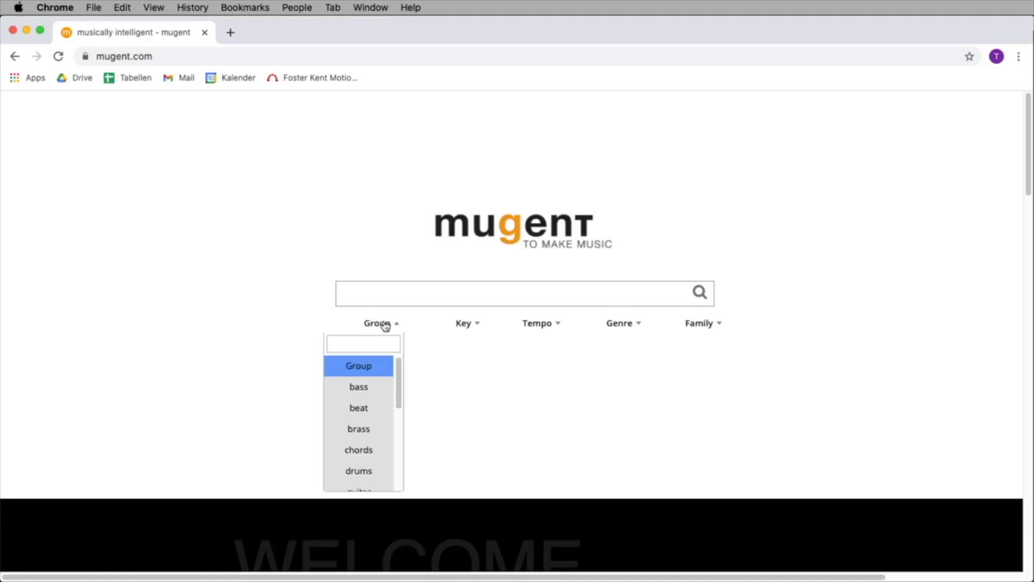
{"action": "left_click", "coordinate": [377, 408]}
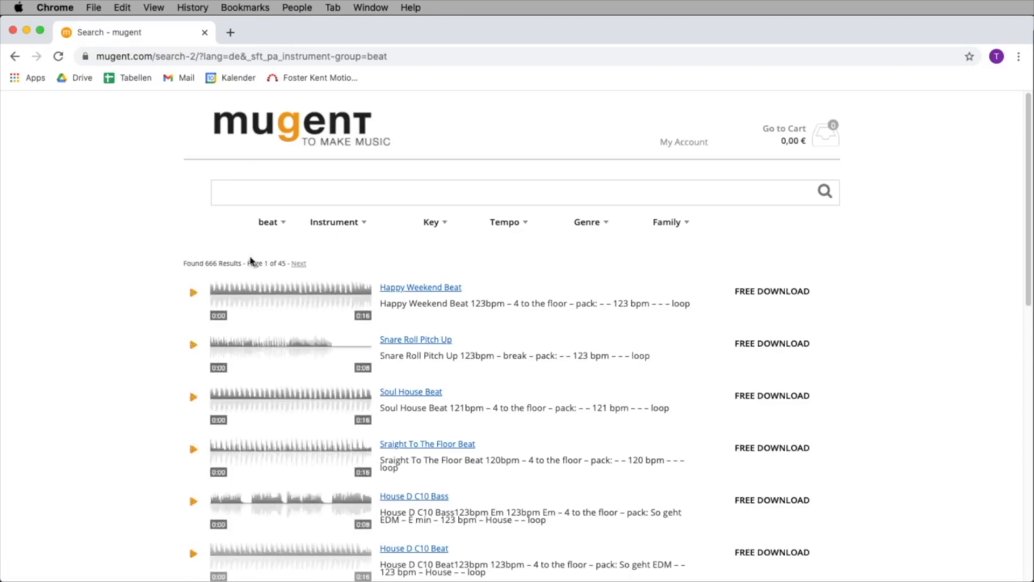
{"action": "left_click", "coordinate": [194, 296]}
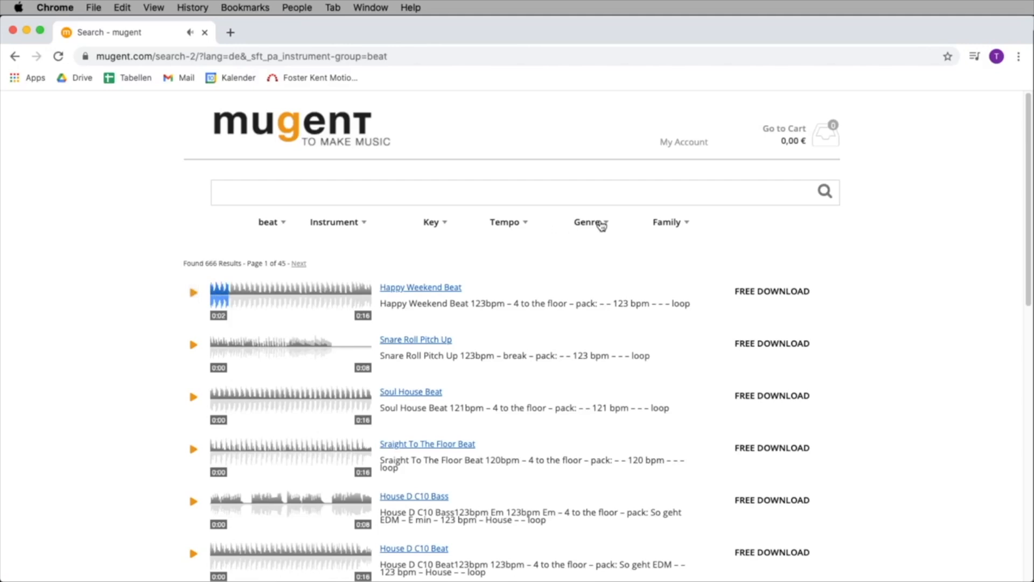
Narrow the beats to the Reggaeton genre and preview the 100 bpm Medellin Beat.
{"action": "left_click", "coordinate": [601, 224]}
{"action": "left_click_drag", "start_coordinate": [609, 271], "coordinate": [608, 352]}
{"action": "left_click", "coordinate": [574, 345]}
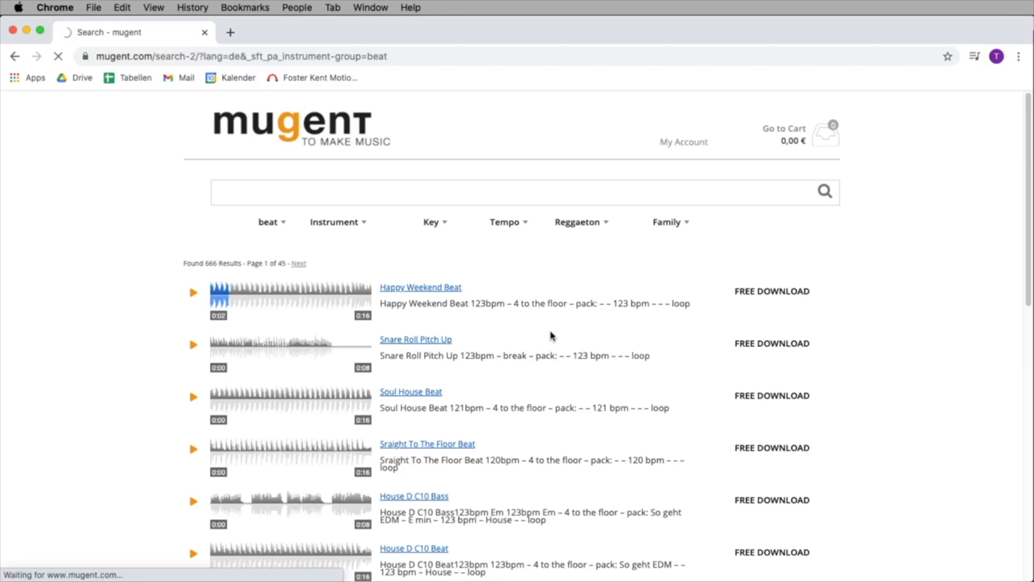
{"action": "left_click", "coordinate": [192, 297]}
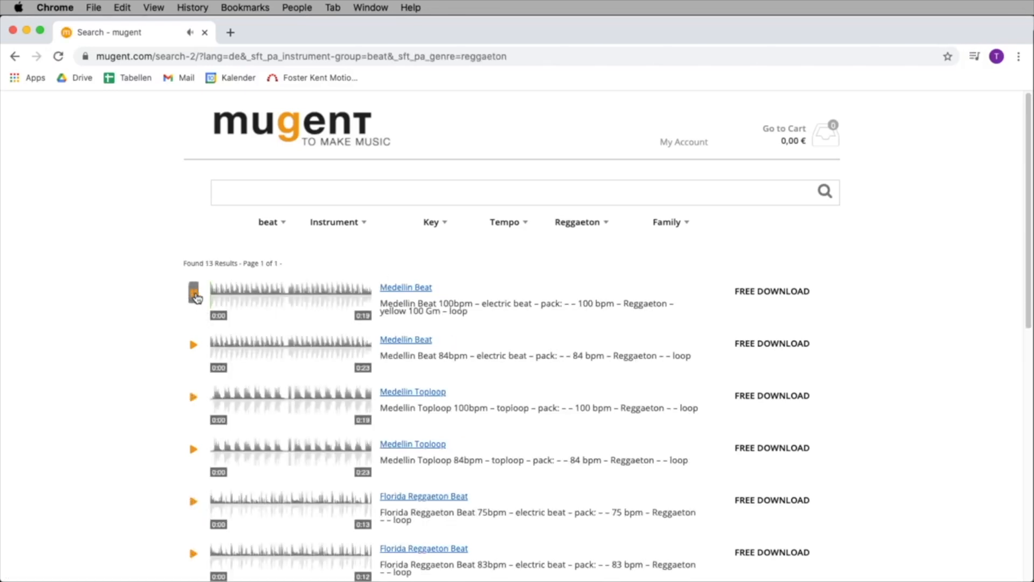
Preview the 90 bpm Spanish Beat and the last 100 bpm Spanish Beat in the results, stopping playback at the end.
{"action": "scroll", "coordinate": [207, 297], "scroll_direction": "down", "scroll_amount": 10}
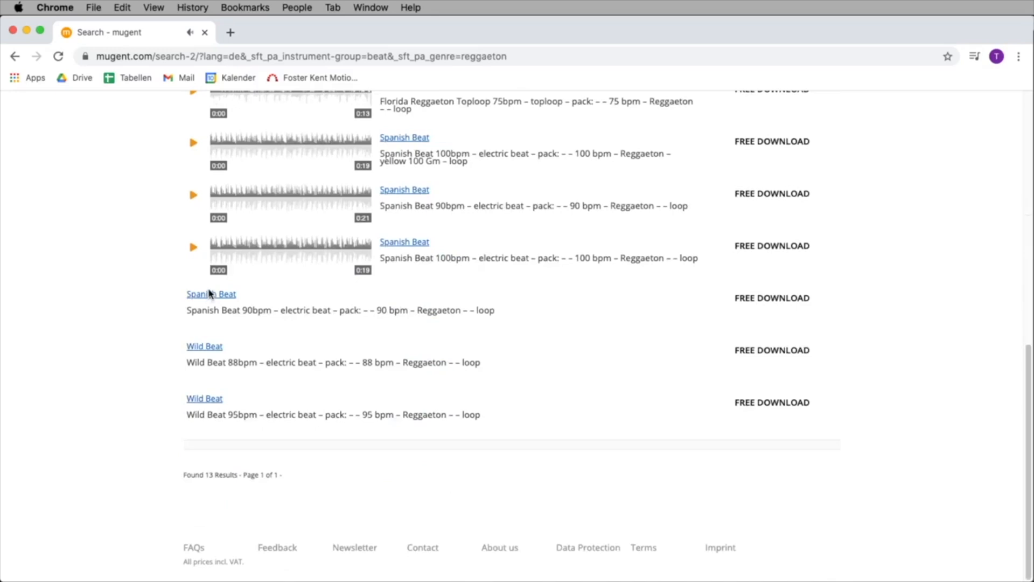
{"action": "scroll", "coordinate": [209, 294], "scroll_direction": "up", "scroll_amount": 1}
{"action": "left_click", "coordinate": [193, 233]}
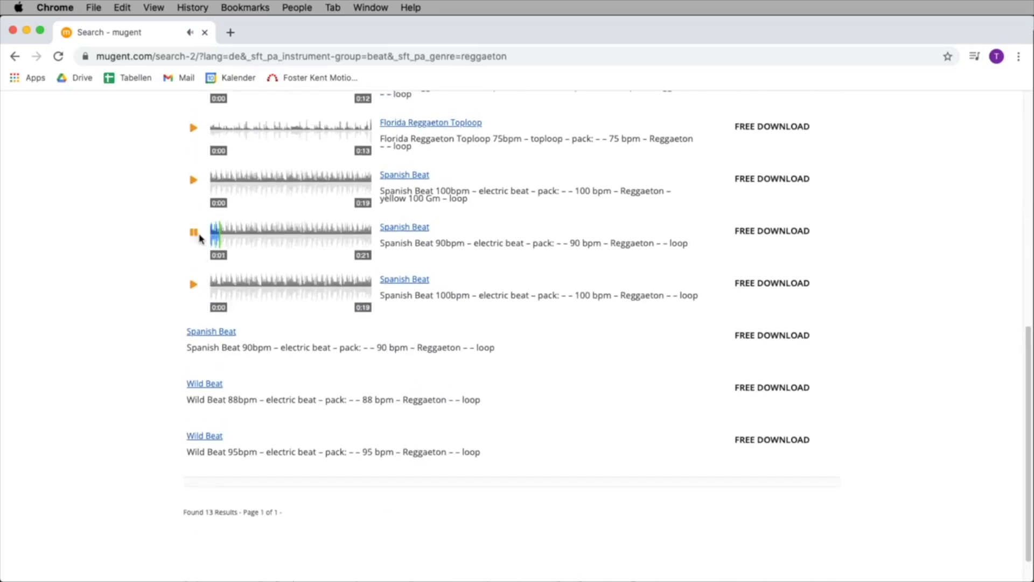
{"action": "left_click", "coordinate": [193, 288]}
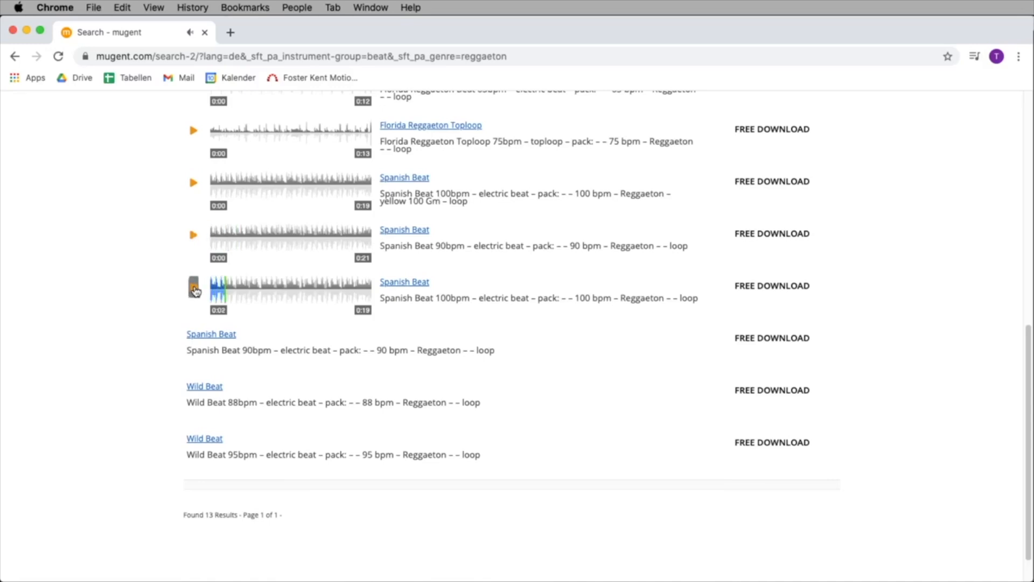
{"action": "left_click", "coordinate": [194, 290]}
Download the previewed 100 bpm Spanish Beat and place the file from Finder's Downloads folder on Live's third track at bar 17.
{"action": "left_click_drag", "start_coordinate": [438, 299], "coordinate": [469, 299]}
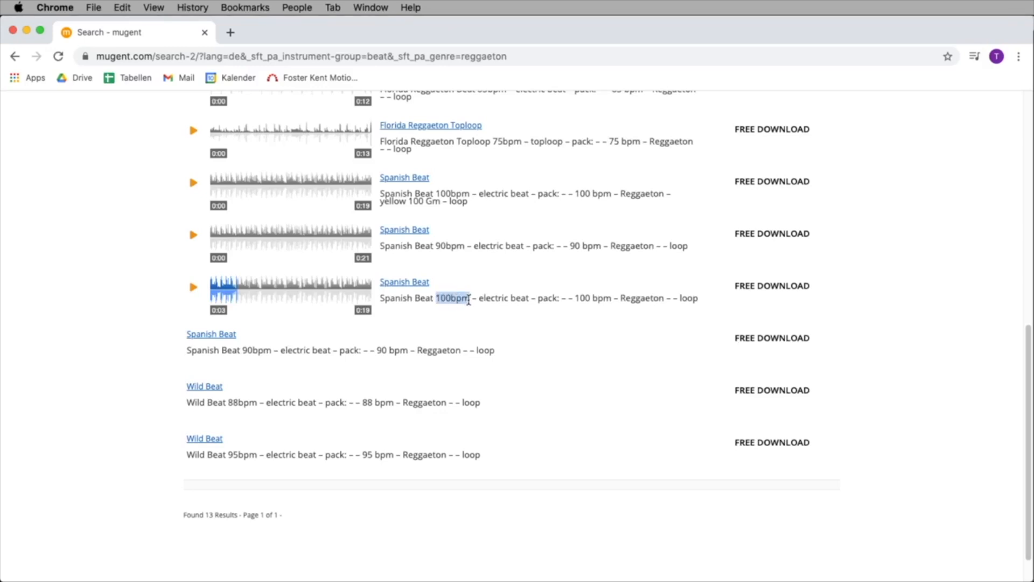
{"action": "left_click", "coordinate": [783, 294]}
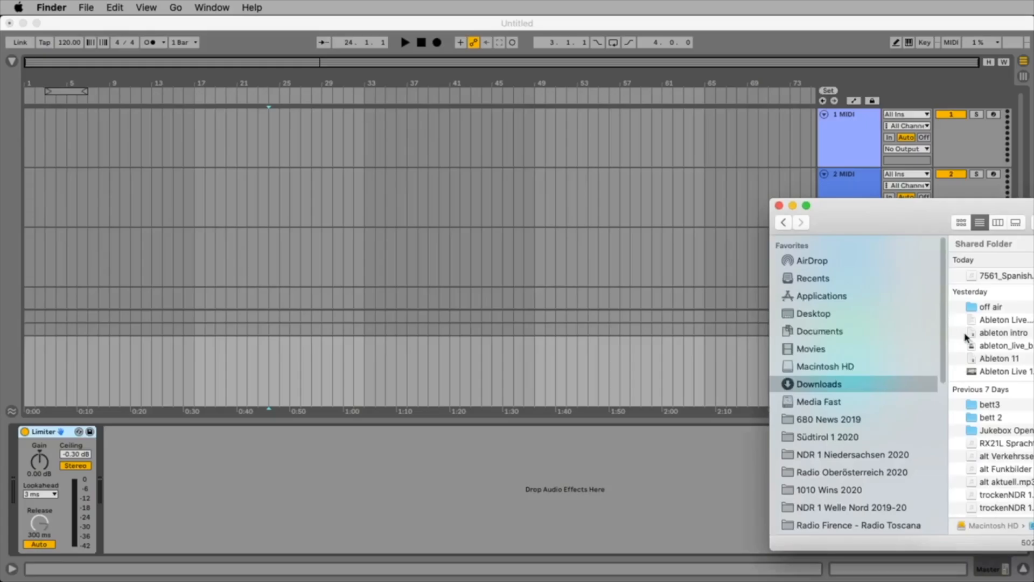
{"action": "left_click_drag", "start_coordinate": [972, 277], "coordinate": [192, 263]}
{"action": "left_click_drag", "start_coordinate": [918, 219], "coordinate": [1033, 245]}
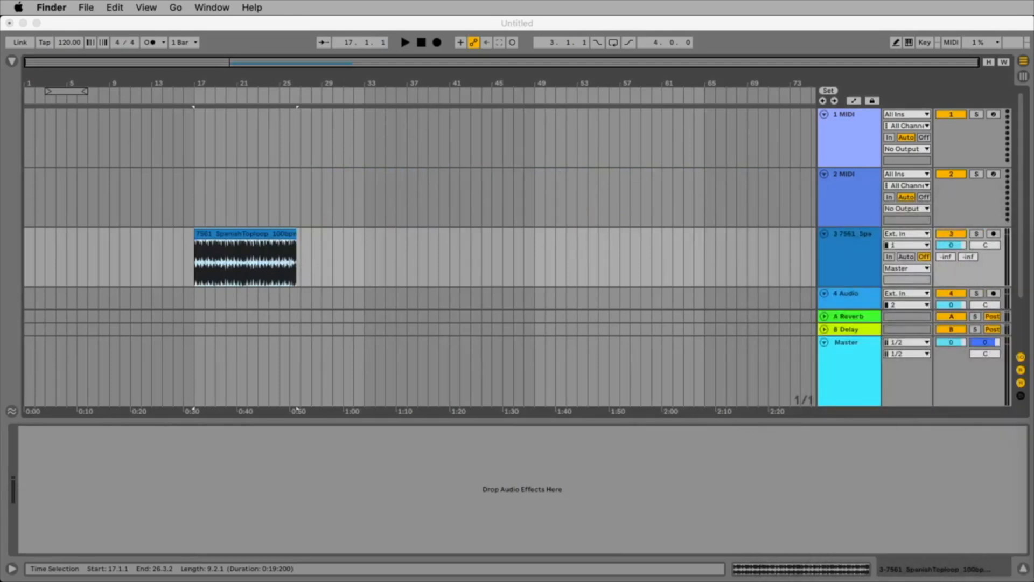
Set the song tempo to 100 BPM to match the imported loop.
{"action": "left_click", "coordinate": [219, 80]}
{"action": "left_click_drag", "start_coordinate": [228, 80], "coordinate": [270, 134]}
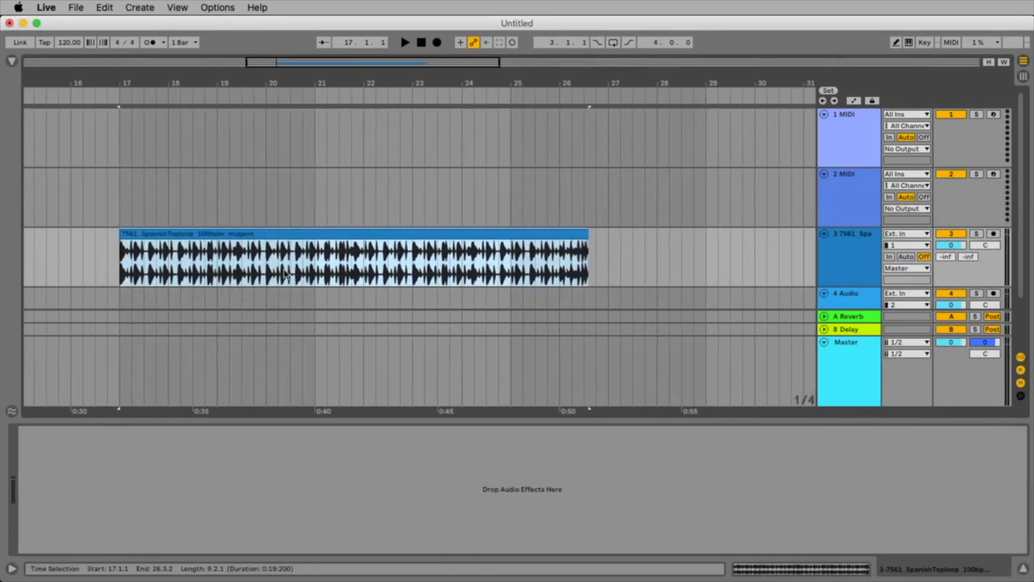
{"action": "left_click", "coordinate": [68, 44]}
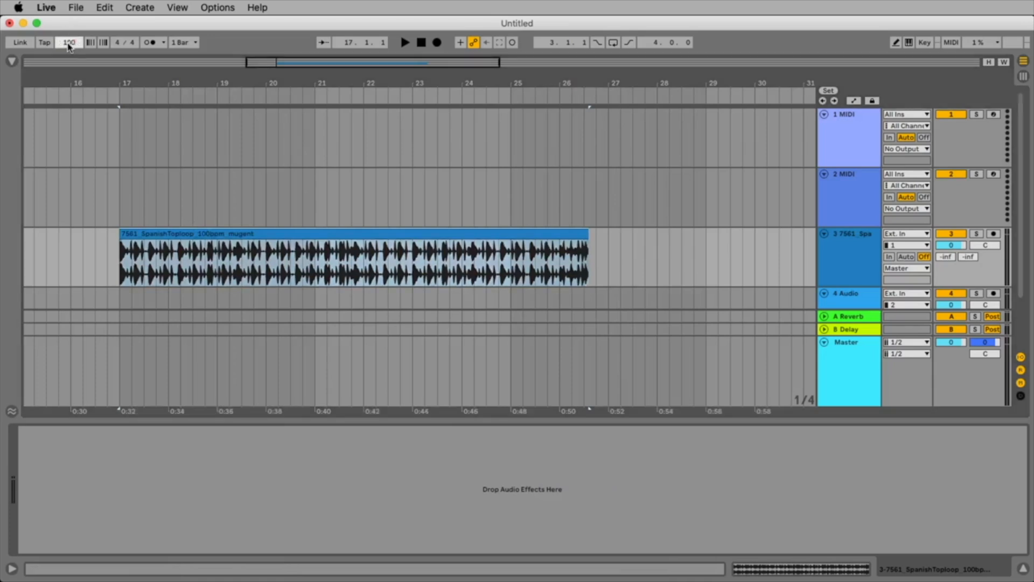
{"action": "key", "text": "Return"}
Select the SpanishToploop clip and play back its beginning.
{"action": "left_click", "coordinate": [174, 236]}
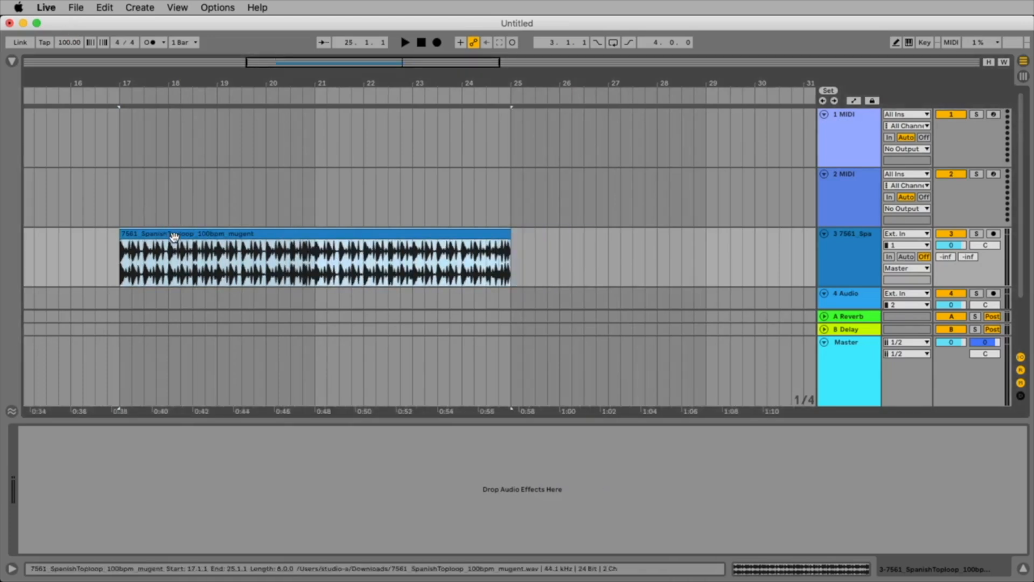
{"action": "key", "text": "space"}
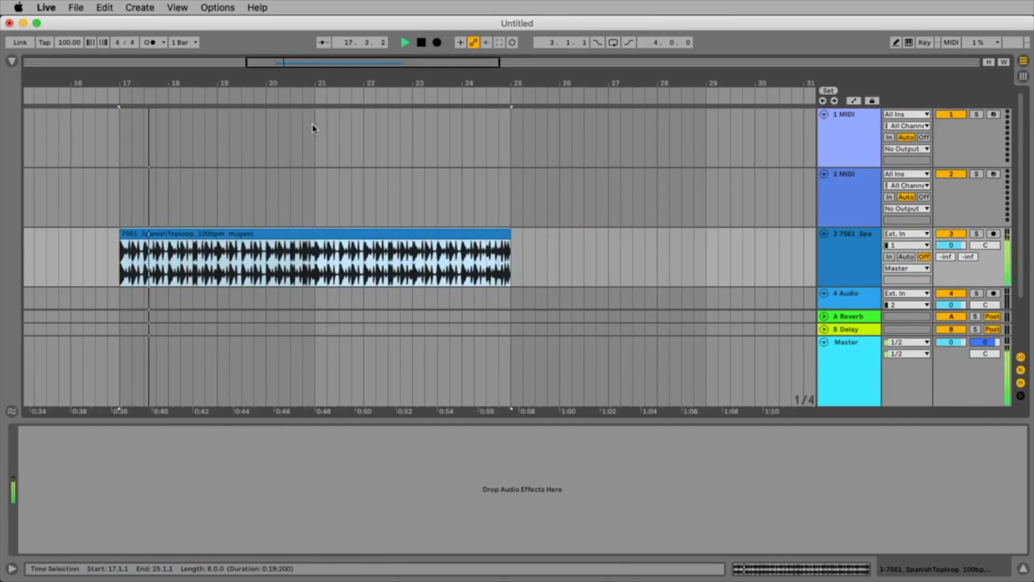
{"action": "key", "text": "space"}
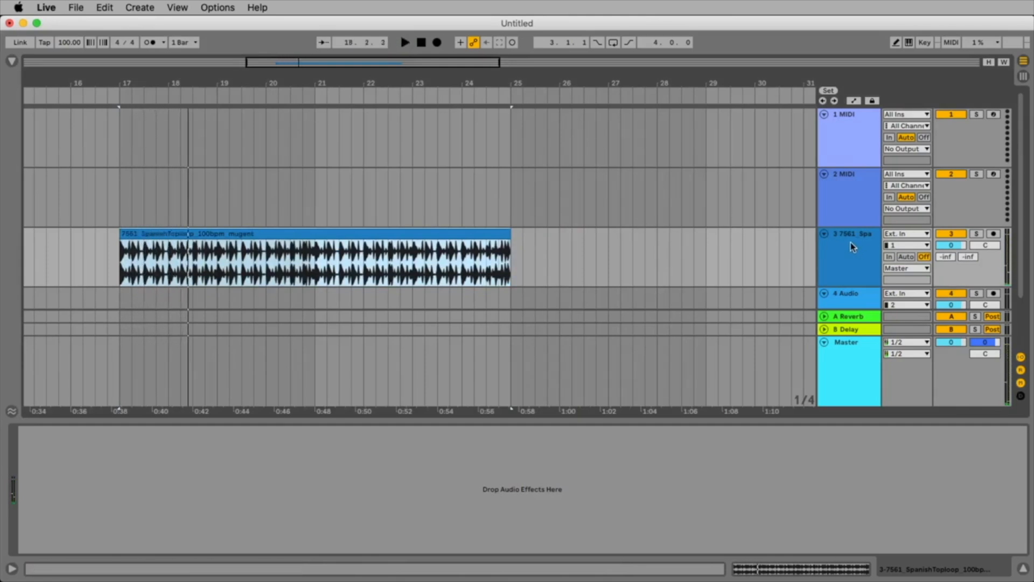
Move the loop's audio track above the two MIDI tracks and rename it Drums.
{"action": "left_click_drag", "start_coordinate": [853, 247], "coordinate": [835, 100]}
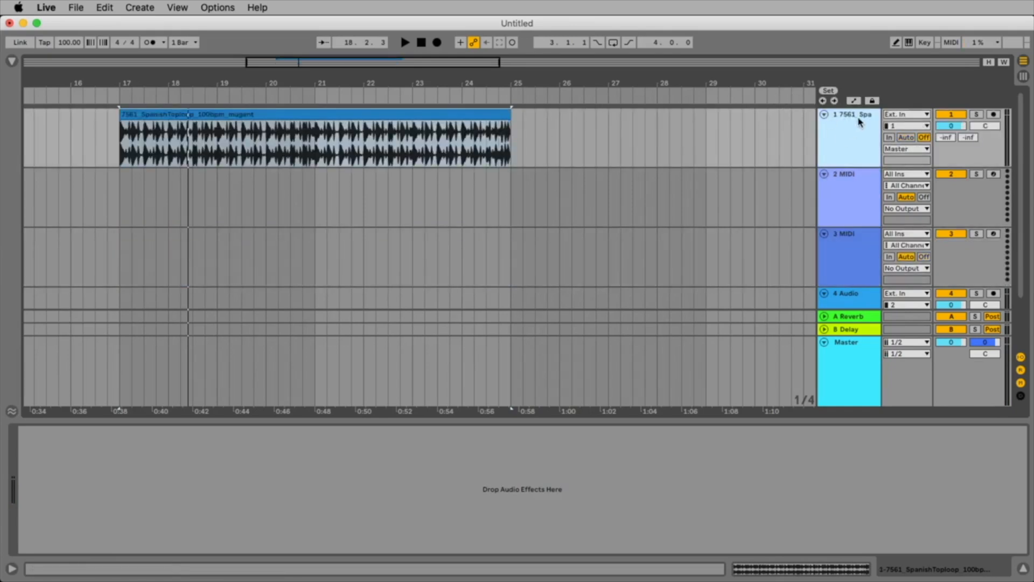
{"action": "key", "text": "super+r"}
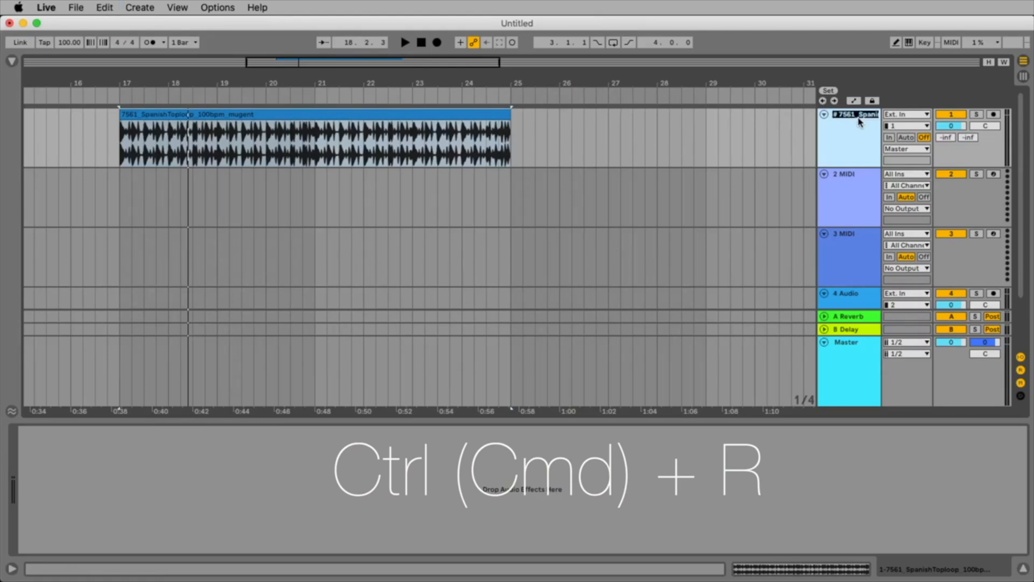
{"action": "type", "text": "Drums"}
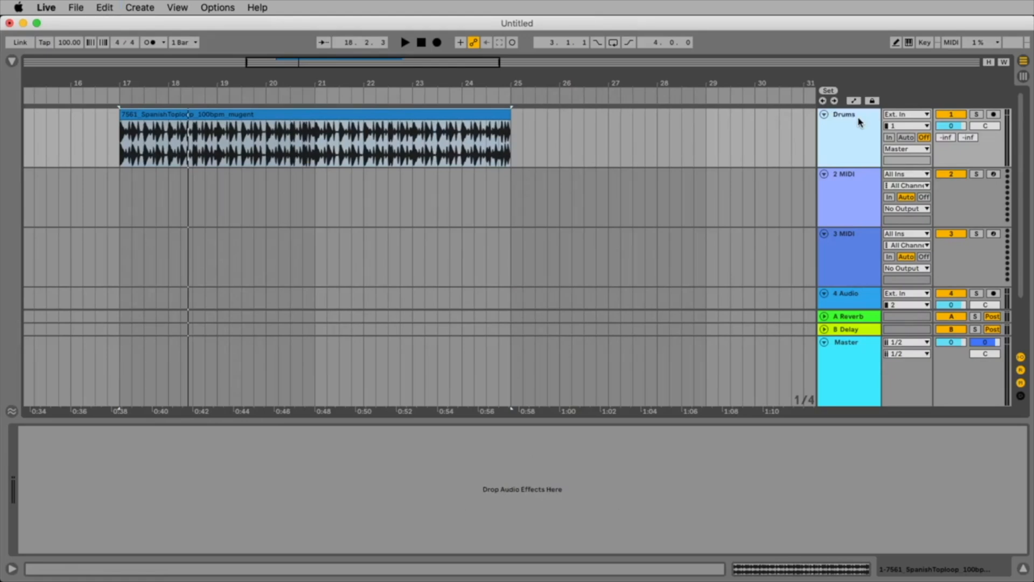
Colour the Drums track and its clip the same green, and set the insert marker at bar 20 in the clip.
{"action": "right_click", "coordinate": [859, 119]}
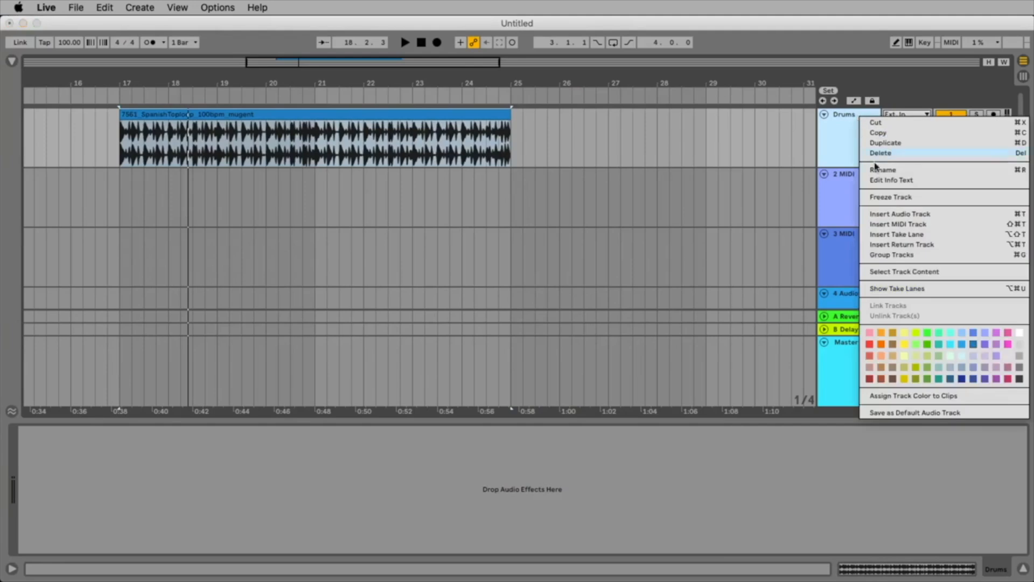
{"action": "right_click", "coordinate": [848, 123]}
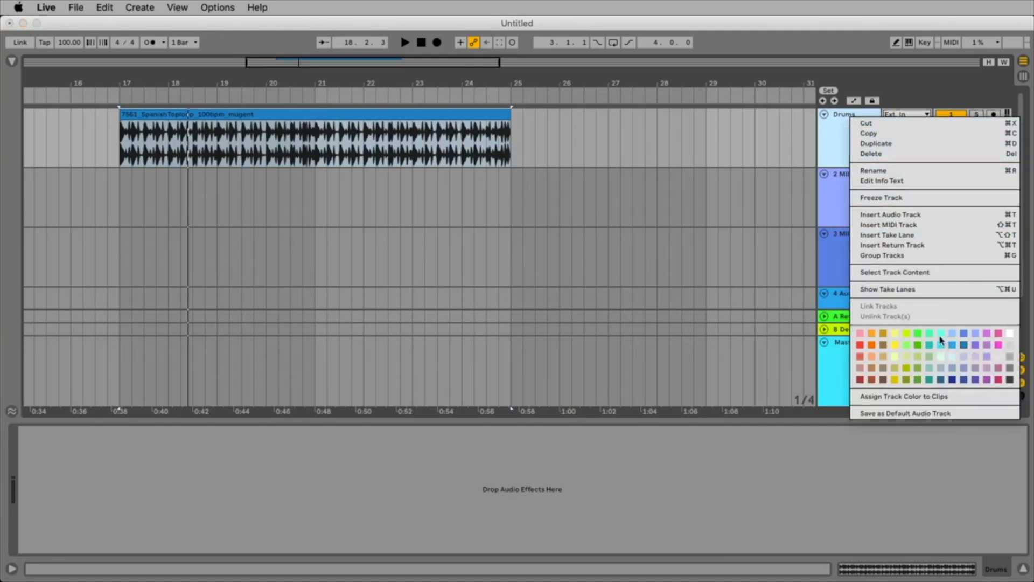
{"action": "left_click", "coordinate": [918, 346]}
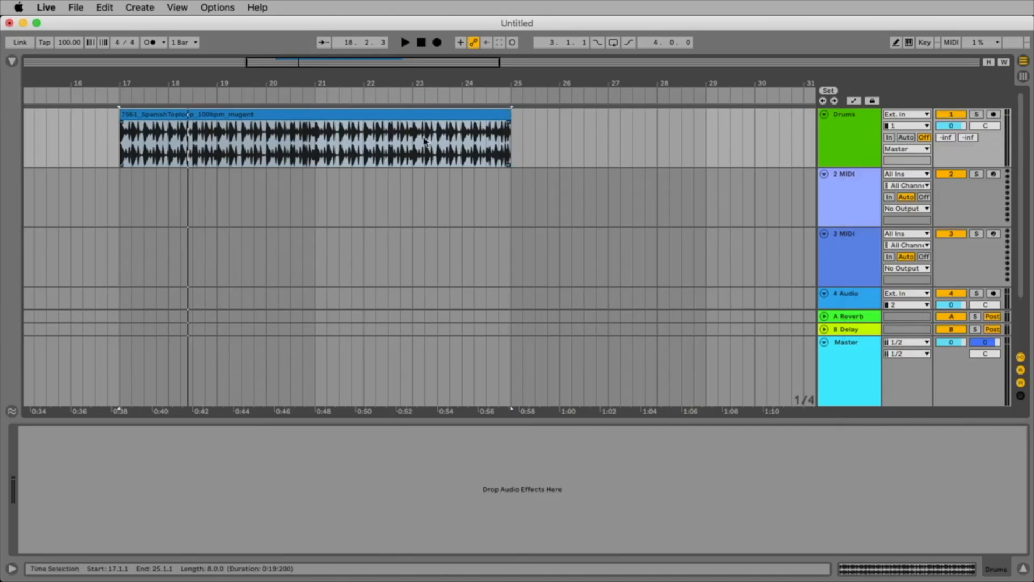
{"action": "right_click", "coordinate": [417, 117]}
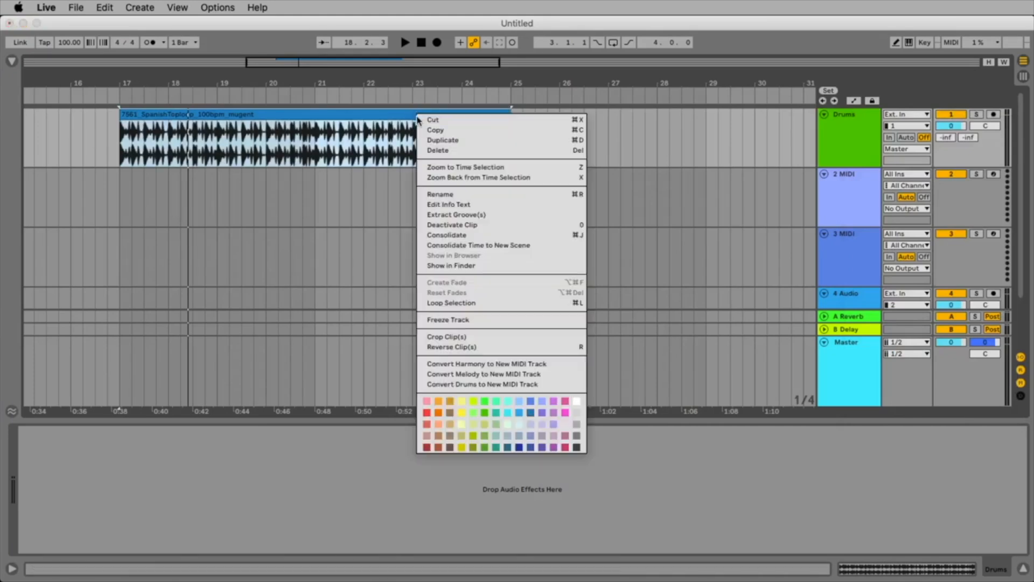
{"action": "left_click", "coordinate": [484, 413]}
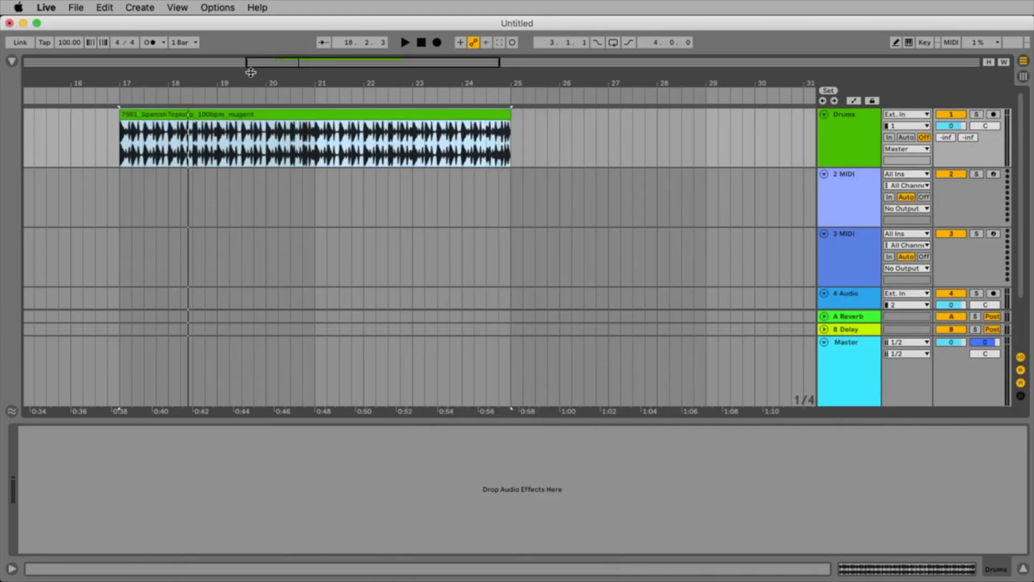
{"action": "left_click_drag", "start_coordinate": [254, 76], "coordinate": [331, 87]}
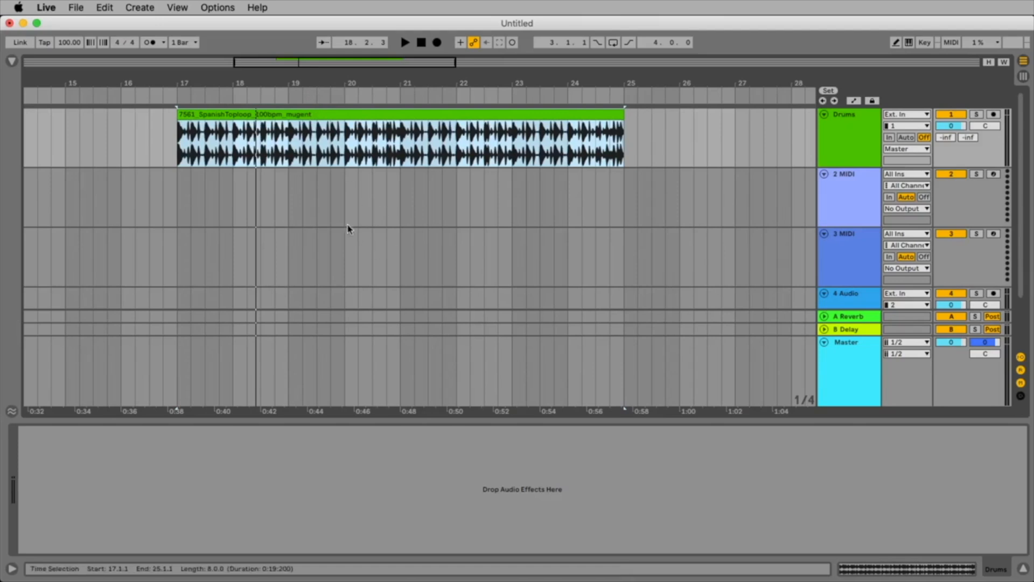
{"action": "left_click", "coordinate": [340, 128]}
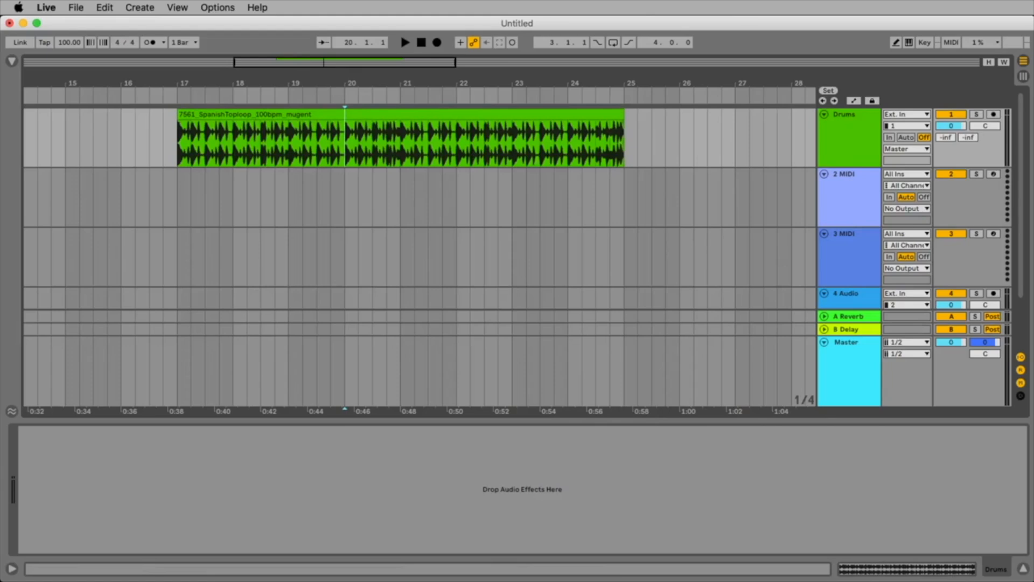
Show the browser and look through the Instruments, Audio Effects and Sounds categories.
{"action": "left_click", "coordinate": [529, 114]}
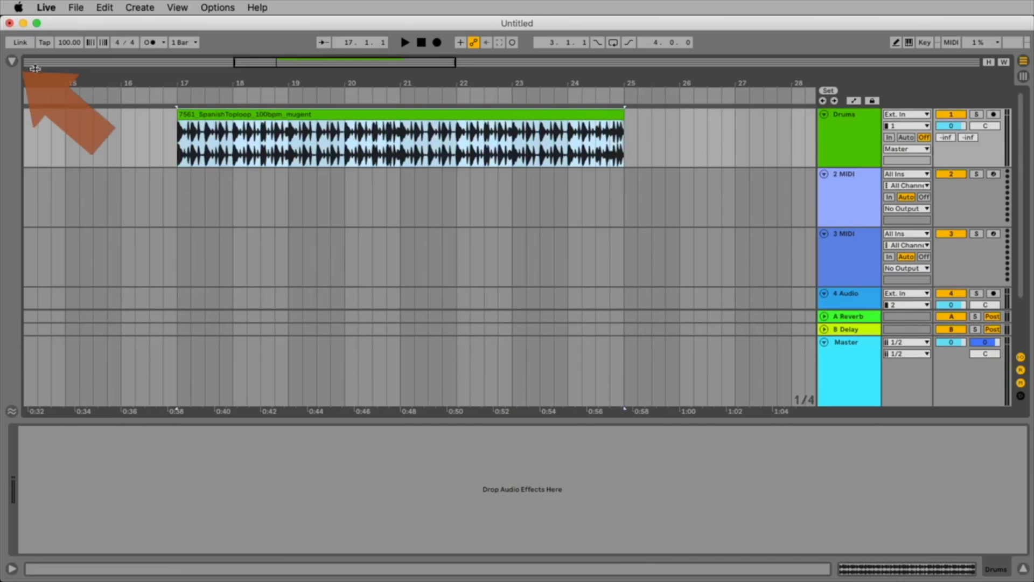
{"action": "left_click", "coordinate": [12, 62]}
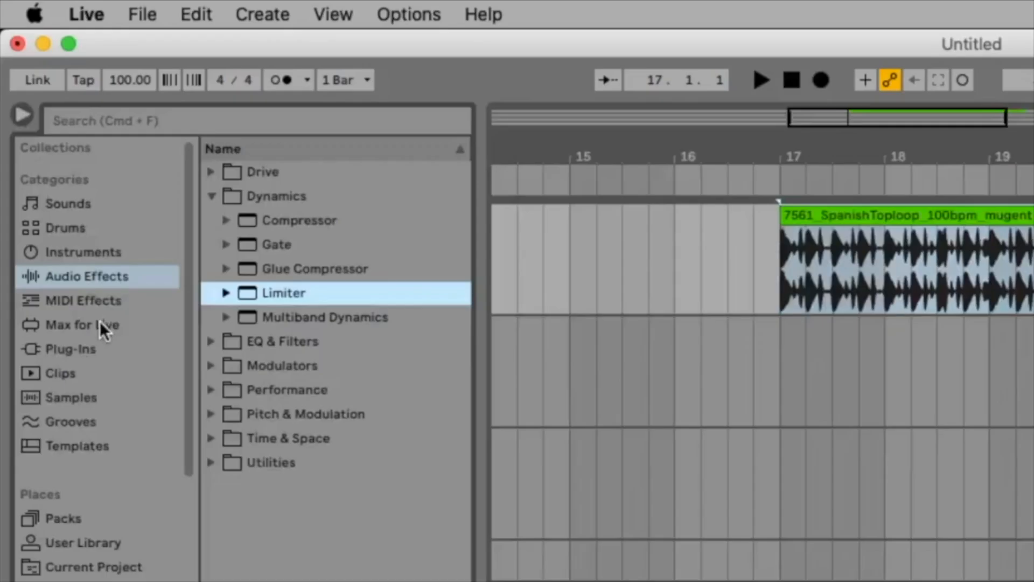
{"action": "left_click", "coordinate": [121, 251]}
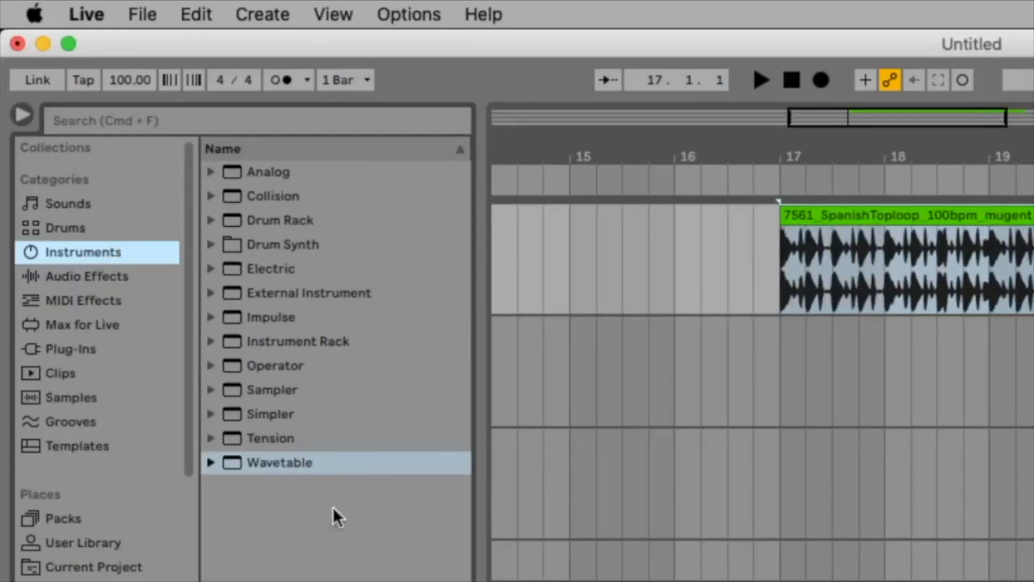
{"action": "left_click", "coordinate": [295, 415]}
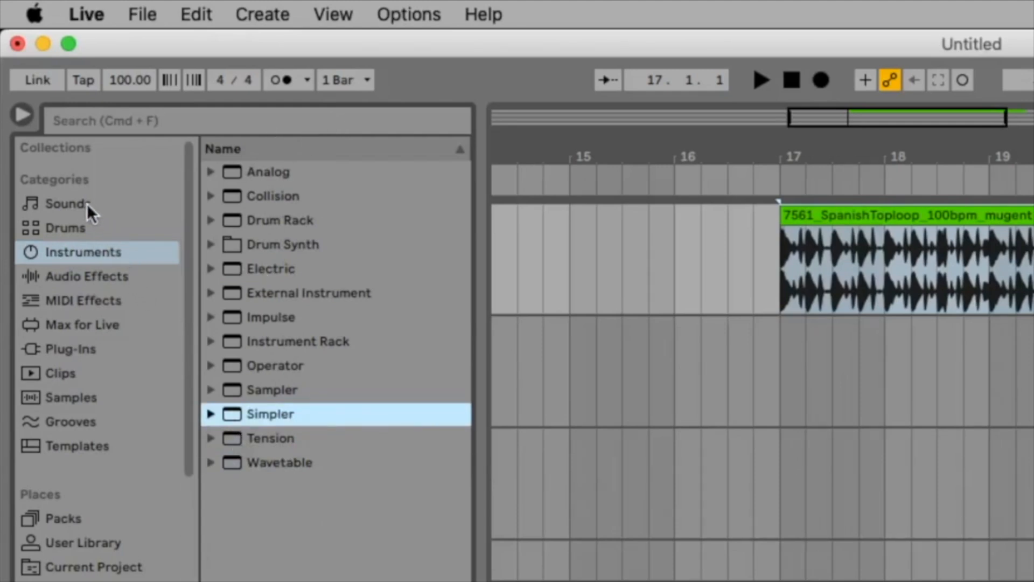
{"action": "left_click", "coordinate": [64, 203]}
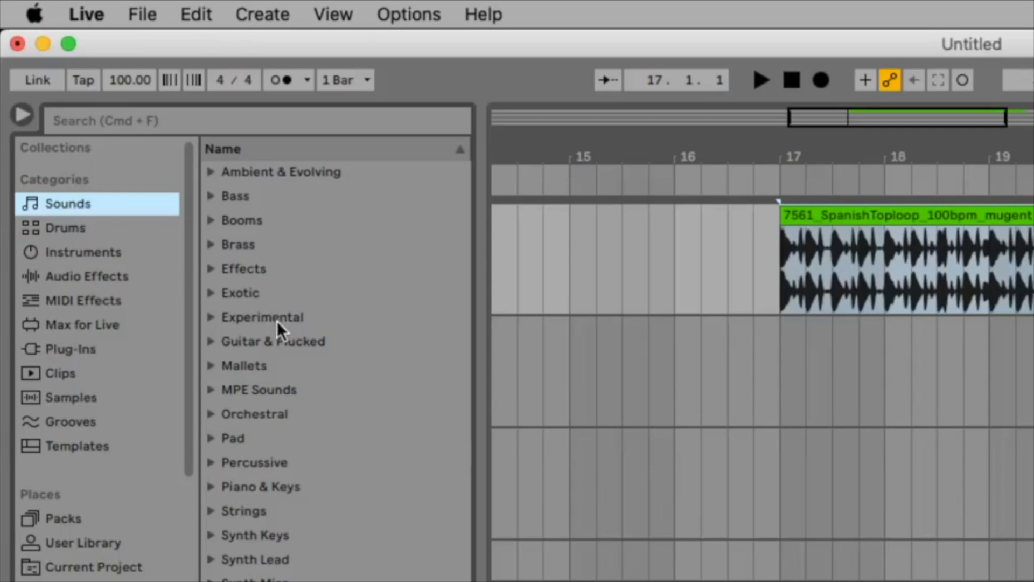
{"action": "left_click", "coordinate": [148, 279]}
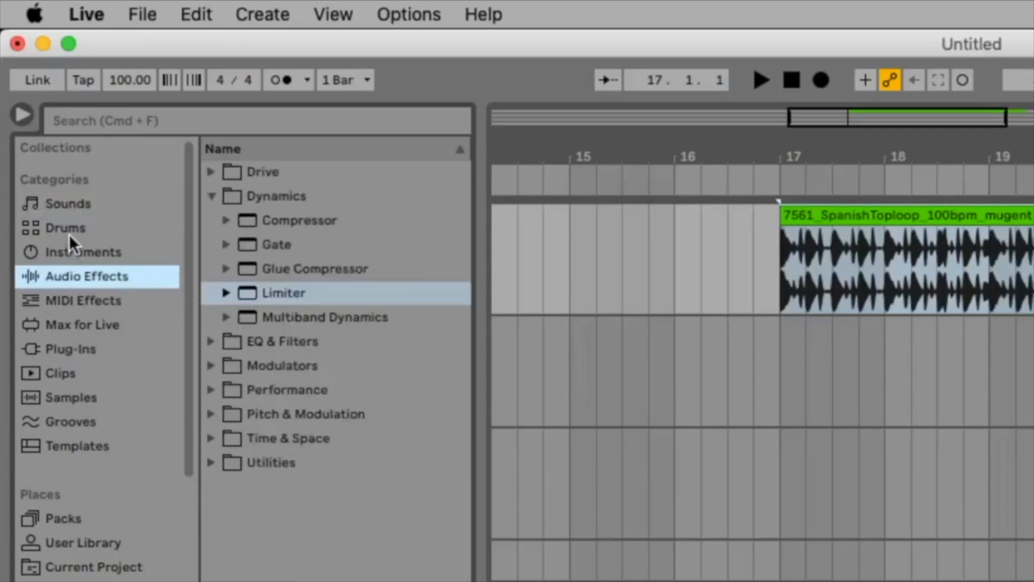
{"action": "left_click", "coordinate": [59, 209]}
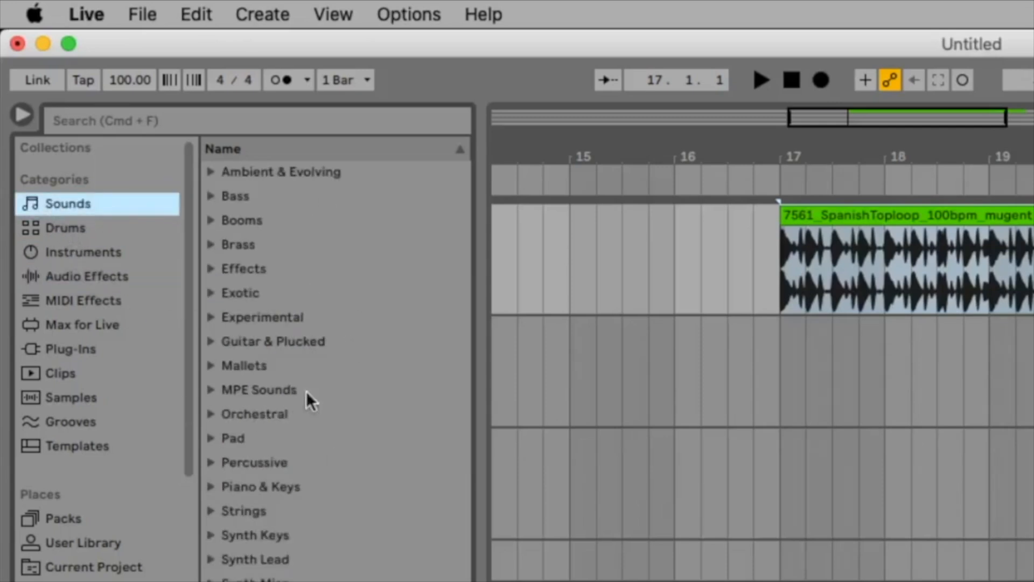
{"action": "left_click", "coordinate": [111, 278]}
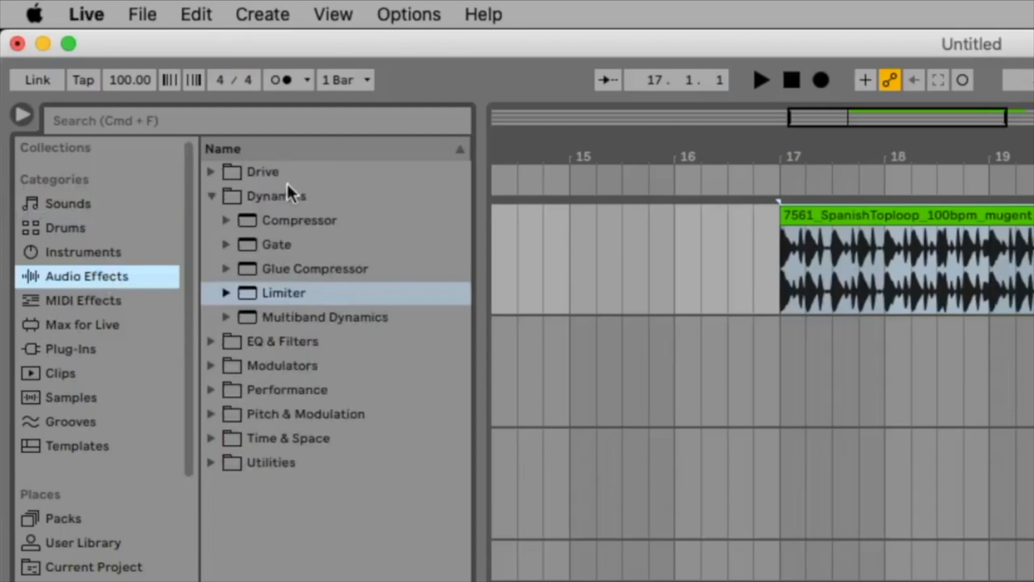
{"action": "left_click", "coordinate": [83, 251]}
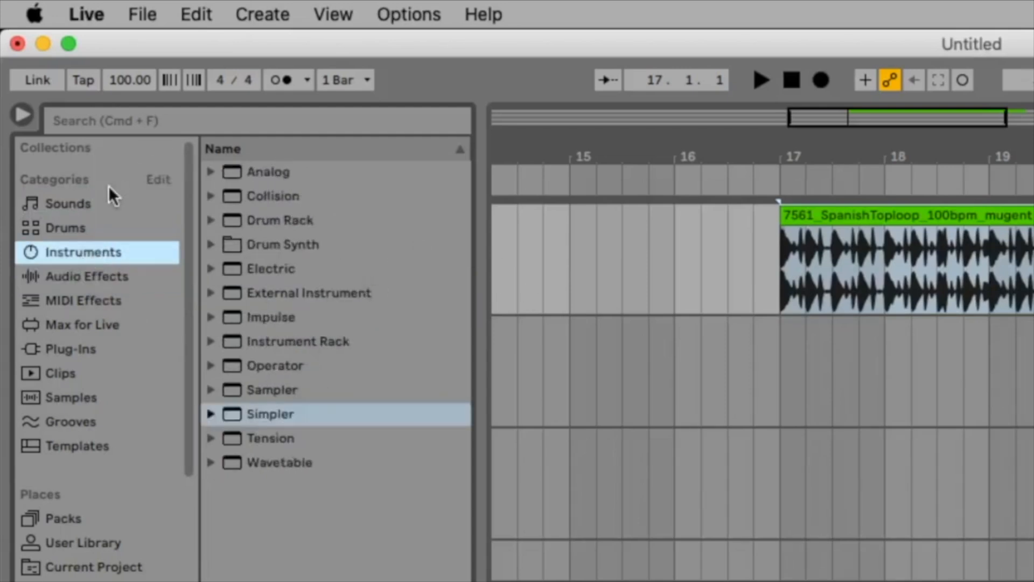
{"action": "left_click", "coordinate": [100, 209]}
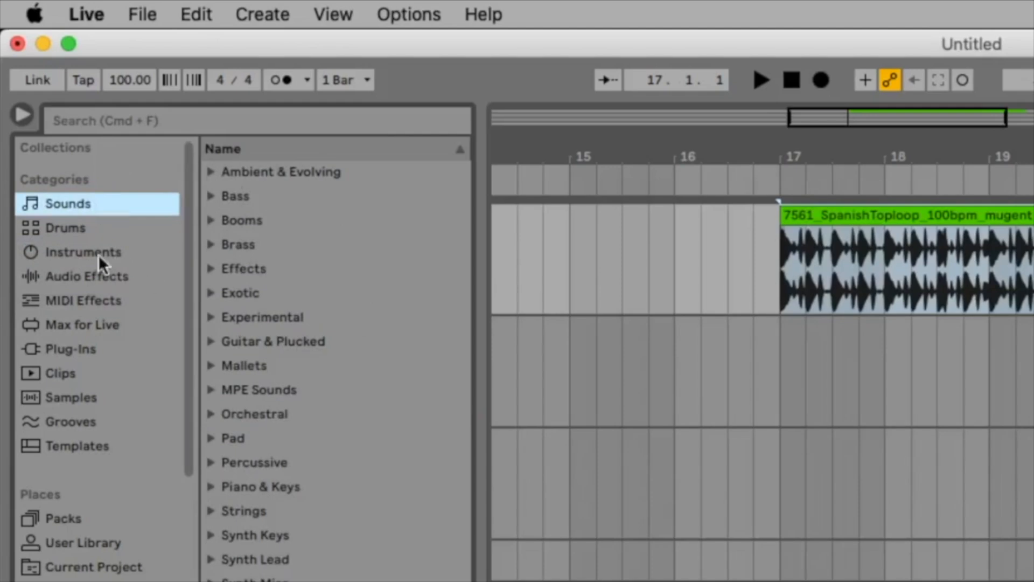
Expand the Bass sounds and preview several presets, including 2020 Bass.adv and Aamber.adg.
{"action": "left_click", "coordinate": [210, 195]}
{"action": "scroll", "coordinate": [345, 324], "scroll_direction": "down", "scroll_amount": 1}
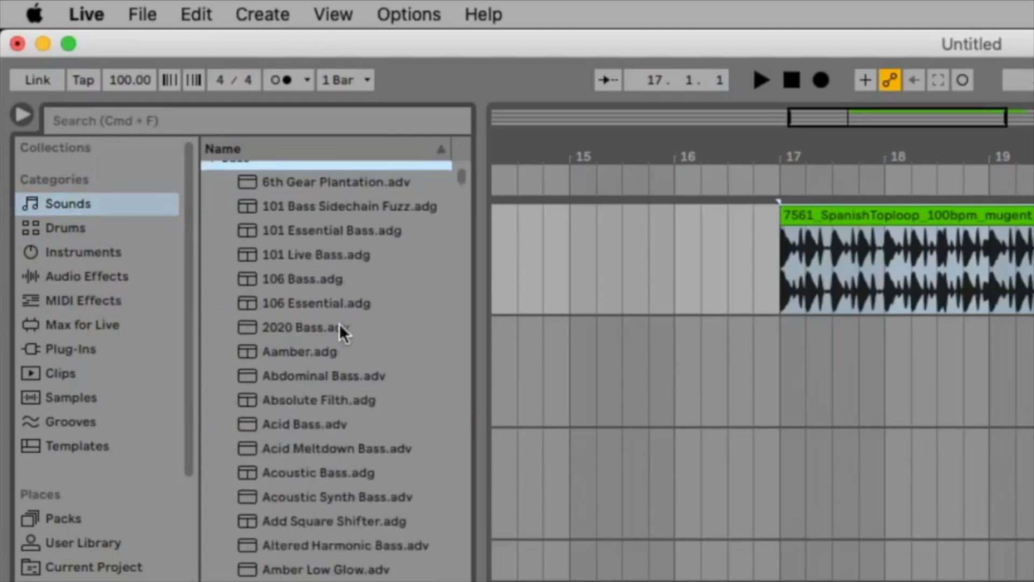
{"action": "left_click", "coordinate": [279, 327]}
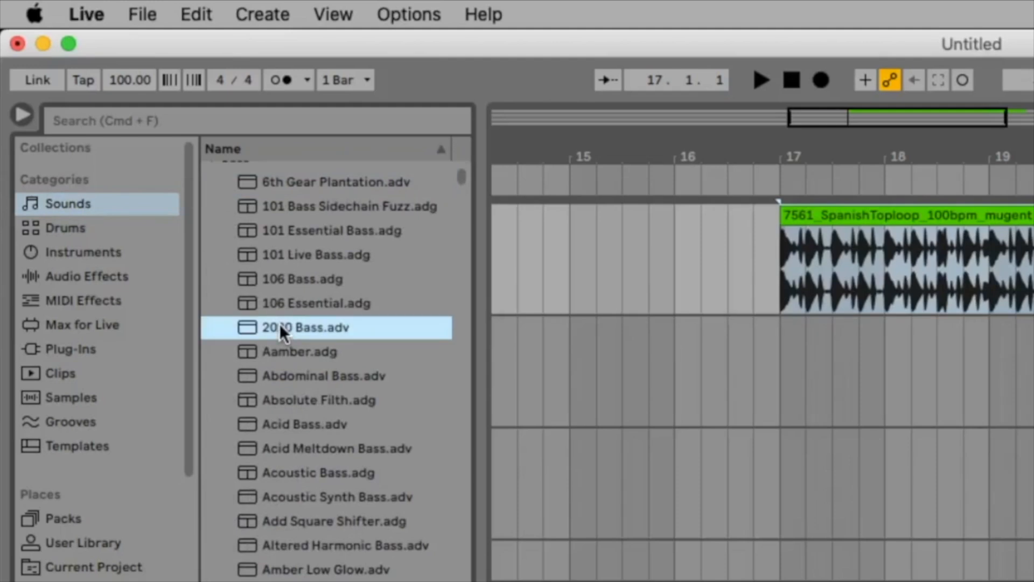
{"action": "left_click", "coordinate": [289, 351]}
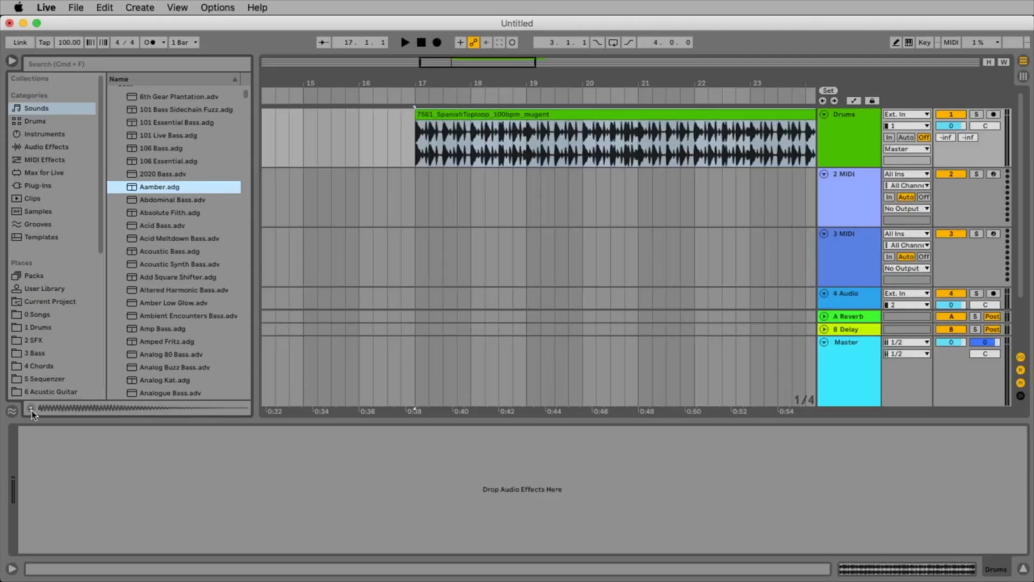
{"action": "left_click", "coordinate": [31, 409]}
{"action": "left_click", "coordinate": [173, 277]}
{"action": "scroll", "coordinate": [160, 319], "scroll_direction": "down", "scroll_amount": 3}
{"action": "left_click", "coordinate": [162, 319]}
{"action": "scroll", "coordinate": [163, 317], "scroll_direction": "down", "scroll_amount": 12}
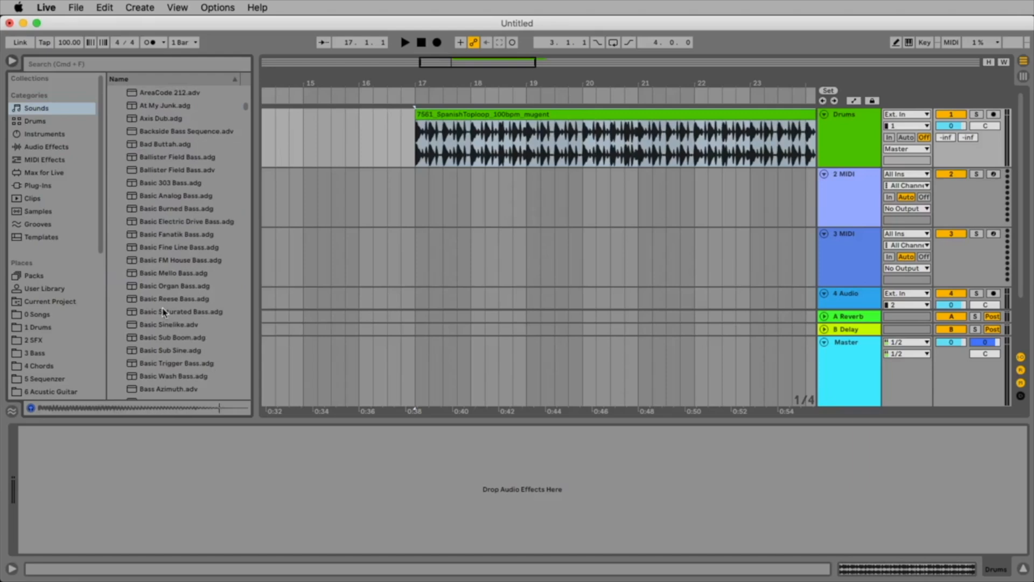
Preview Basic Fine Line Bass, Basic Saturated Bass and Basic Sinelike, and load Basic Sinelike.adv onto the 2 MIDI track.
{"action": "left_click", "coordinate": [170, 247]}
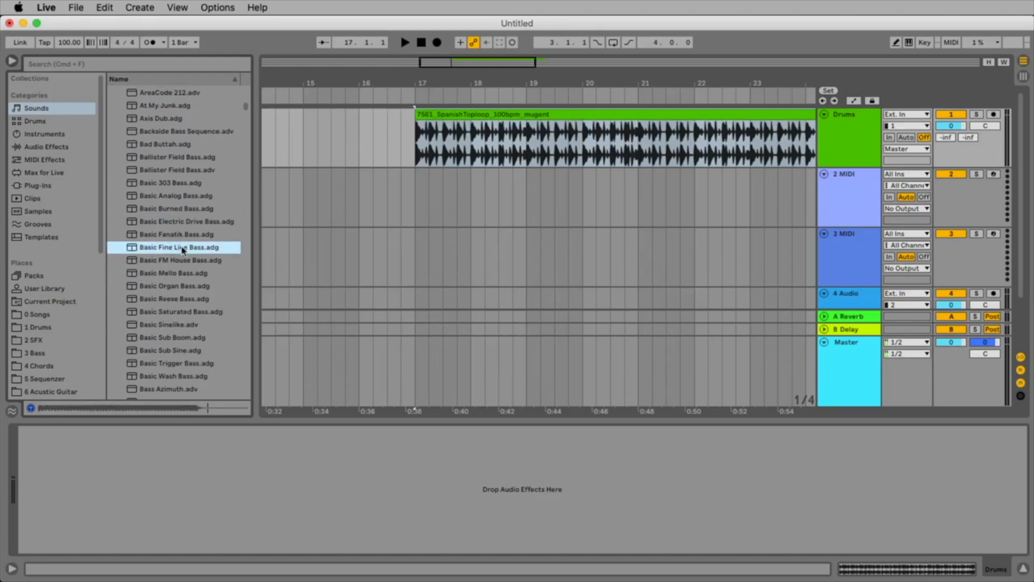
{"action": "left_click", "coordinate": [184, 312]}
{"action": "left_click", "coordinate": [184, 325]}
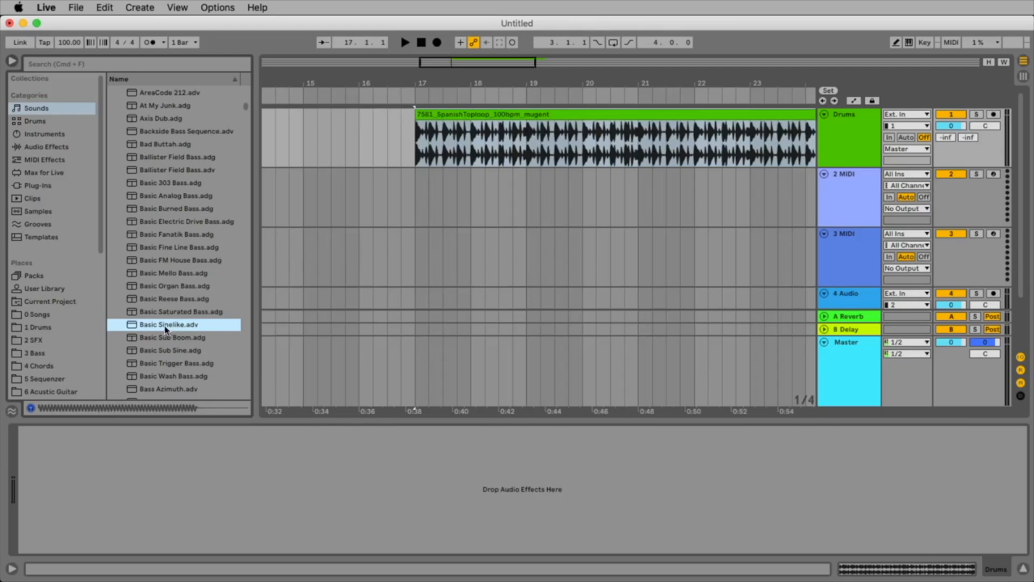
{"action": "left_click_drag", "start_coordinate": [163, 325], "coordinate": [864, 190]}
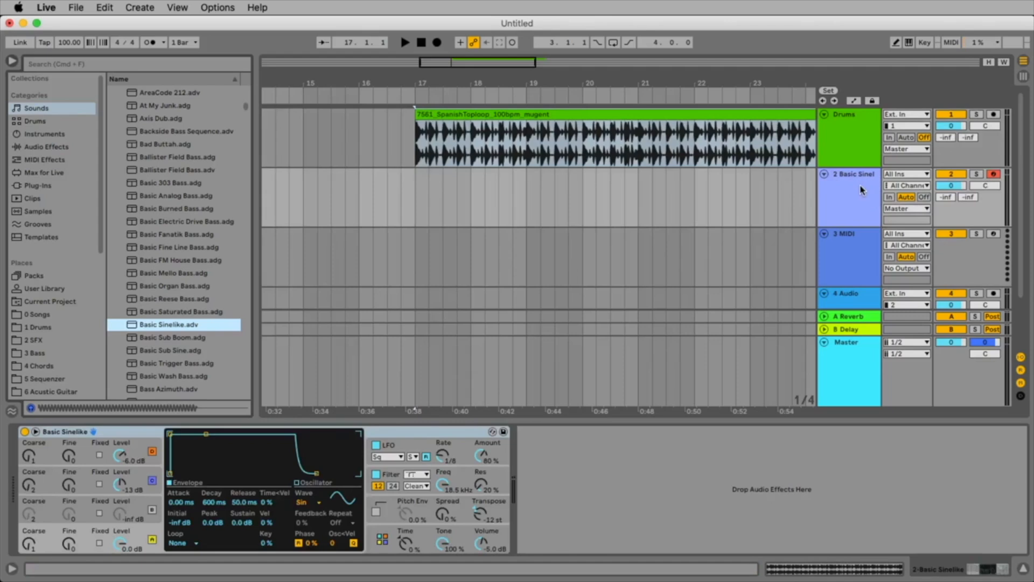
Delete the Basic Sinelike, 3 MIDI and 4 Audio tracks, keeping only the Drums track.
{"action": "left_click", "coordinate": [843, 215]}
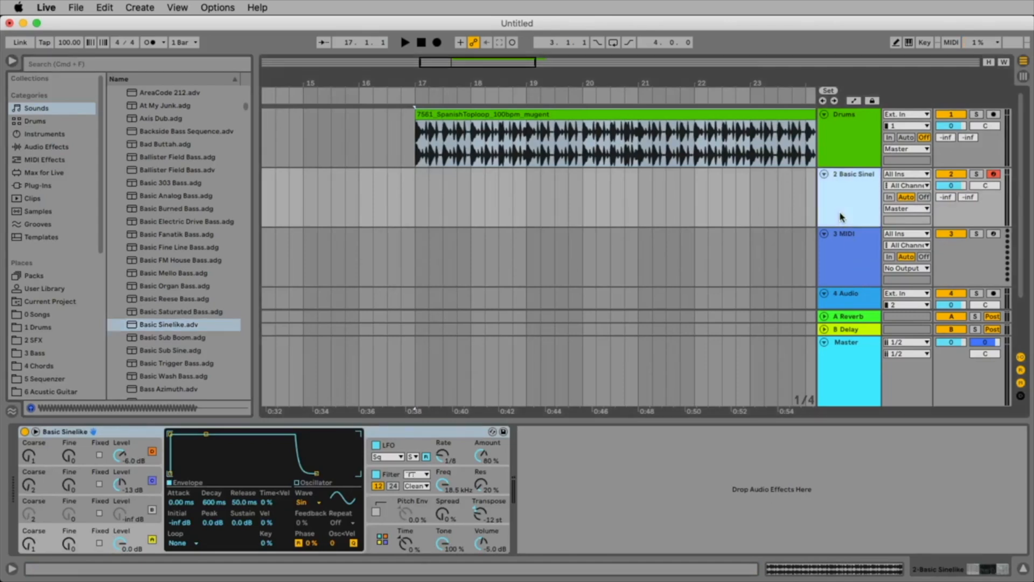
{"action": "key", "text": "Delete"}
{"action": "key", "text": "Delete"}
{"action": "key", "text": "Delete"}
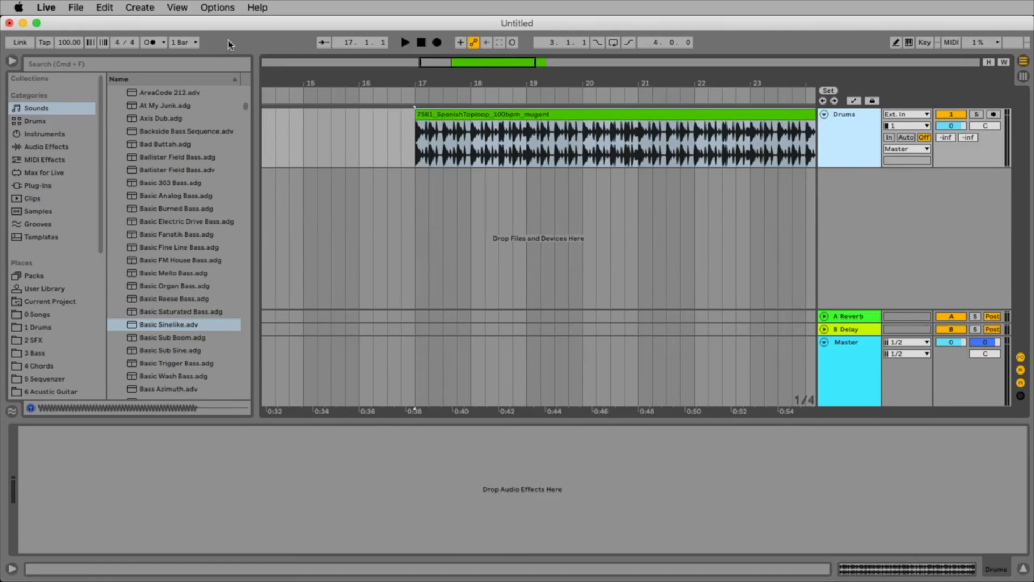
Create a new MIDI track below Drums from the Basic Sinelike.adv preset and unfold the track.
{"action": "left_click", "coordinate": [140, 7]}
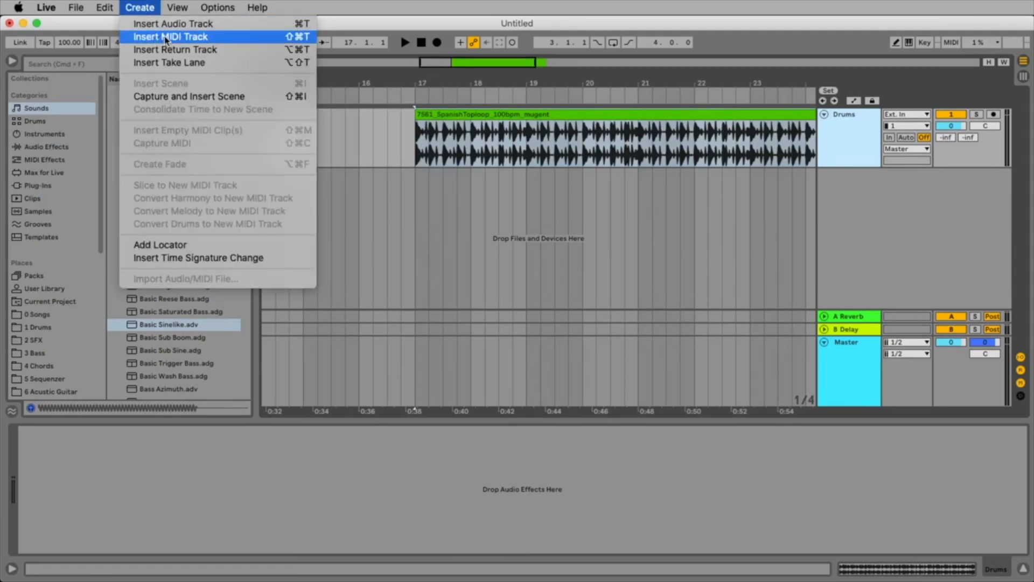
{"action": "left_click", "coordinate": [151, 7]}
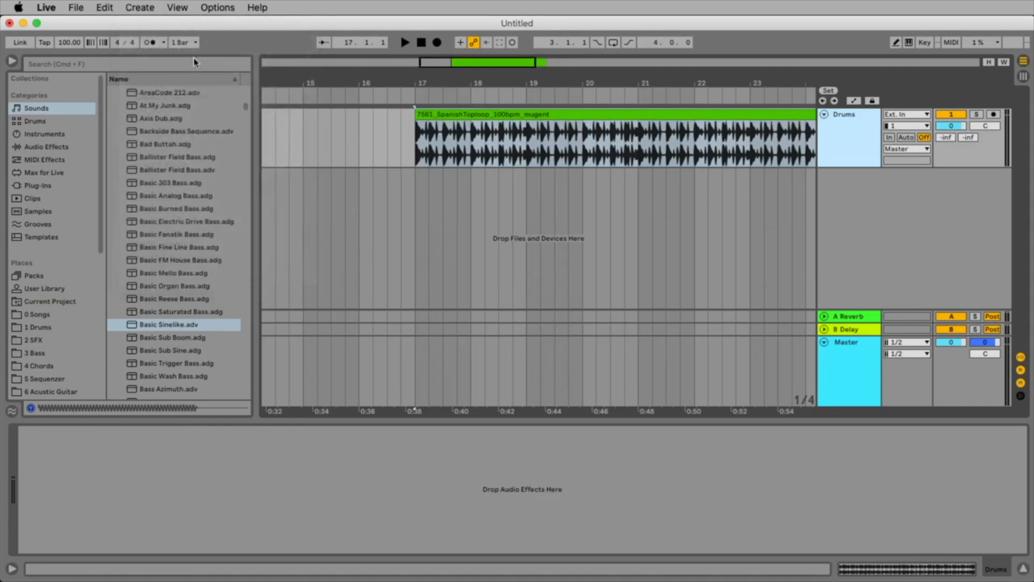
{"action": "left_click_drag", "start_coordinate": [159, 329], "coordinate": [506, 227]}
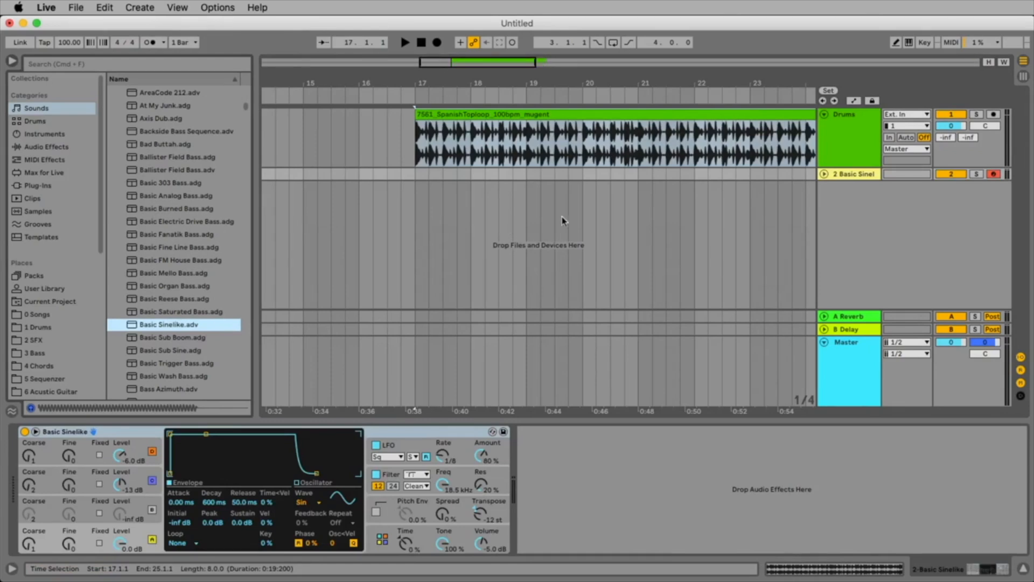
{"action": "left_click", "coordinate": [824, 174]}
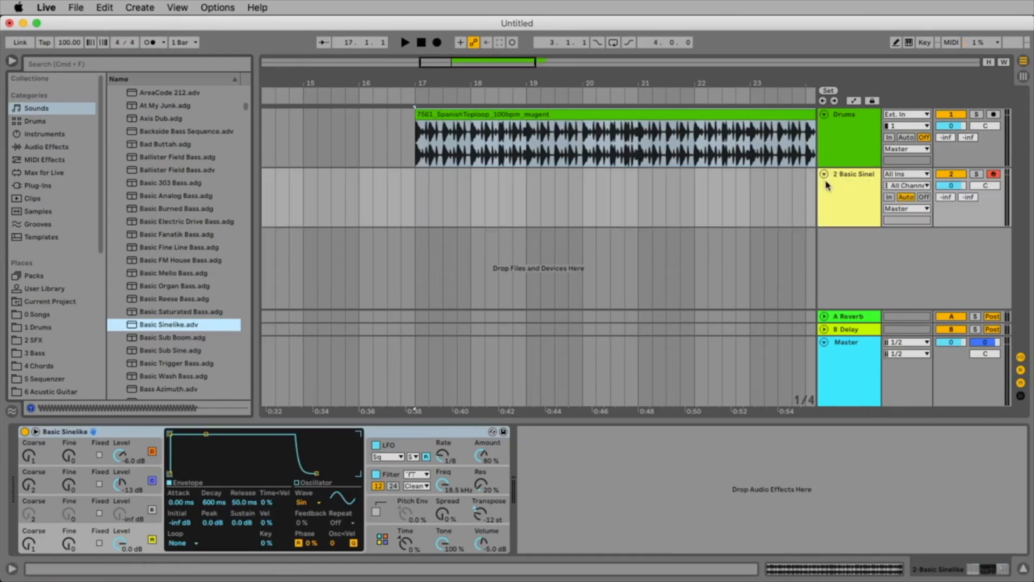
Colour the Basic Sinelike track brown and rename it Bass.
{"action": "right_click", "coordinate": [854, 190]}
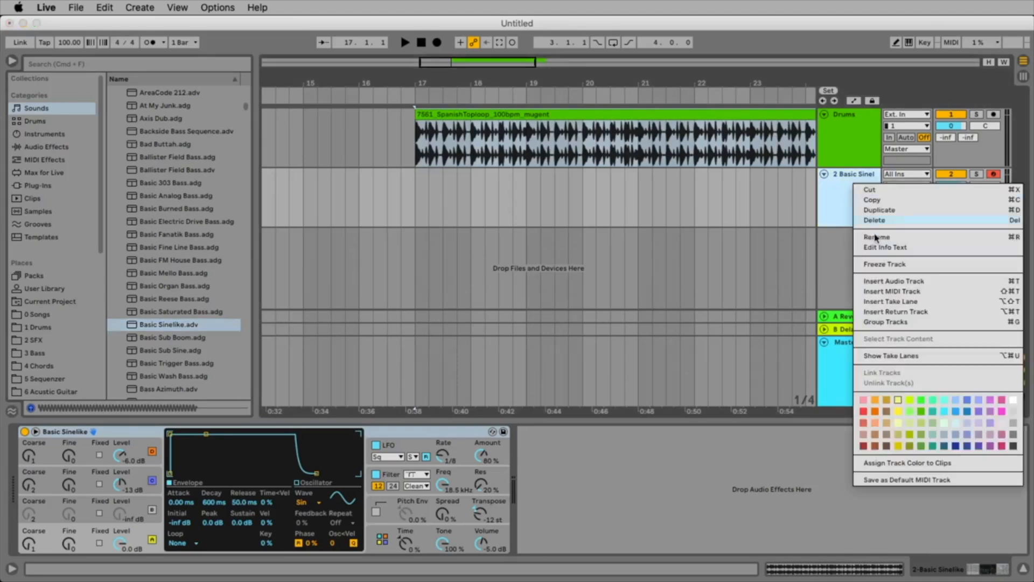
{"action": "left_click", "coordinate": [885, 412]}
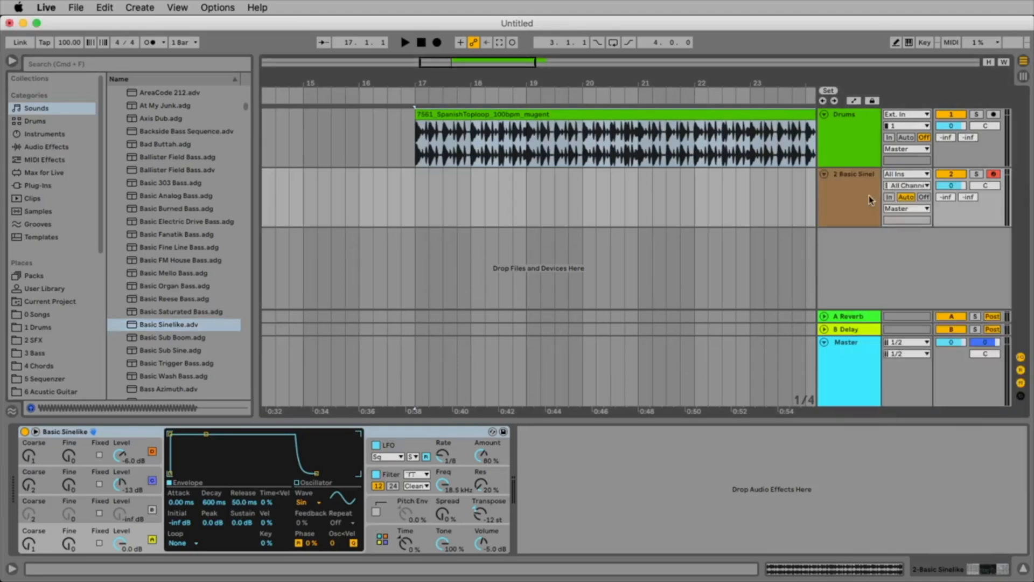
{"action": "key", "text": "super+r"}
{"action": "type", "text": "Bass"}
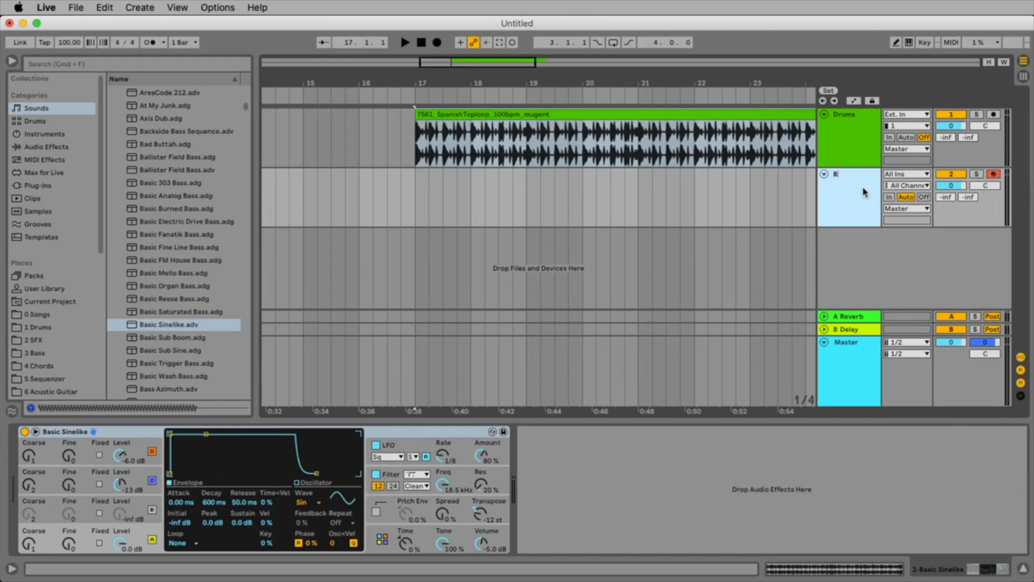
{"action": "key", "text": "Return"}
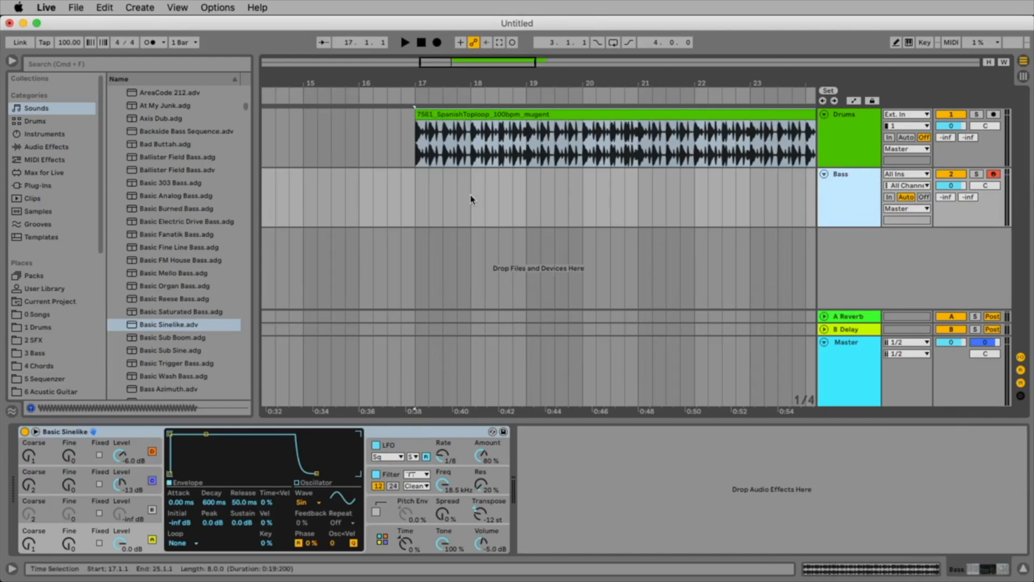
Insert an empty four-bar MIDI clip on the Bass track from bar 17 to bar 21.
{"action": "left_click_drag", "start_coordinate": [417, 199], "coordinate": [640, 232]}
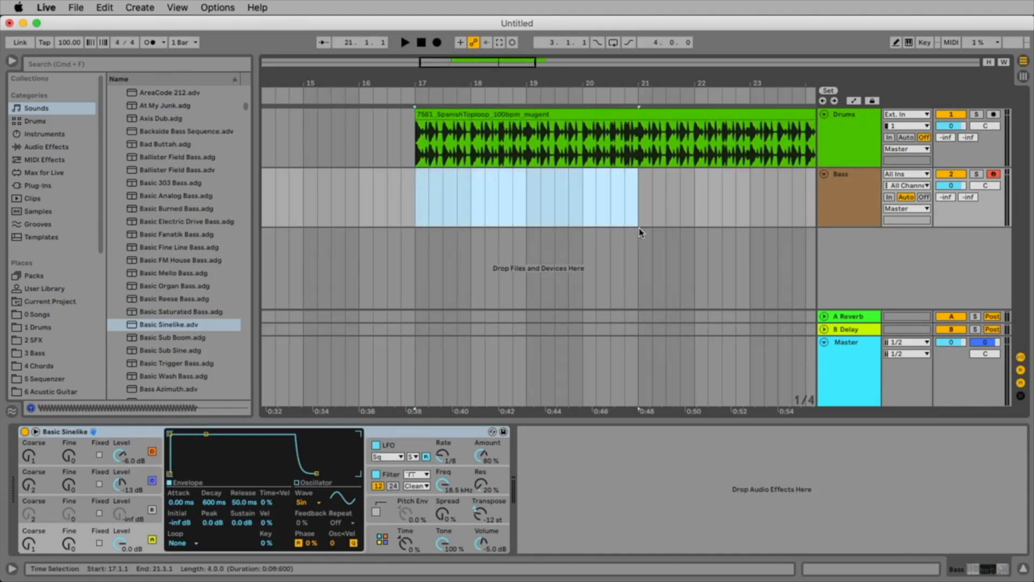
{"action": "right_click", "coordinate": [501, 200]}
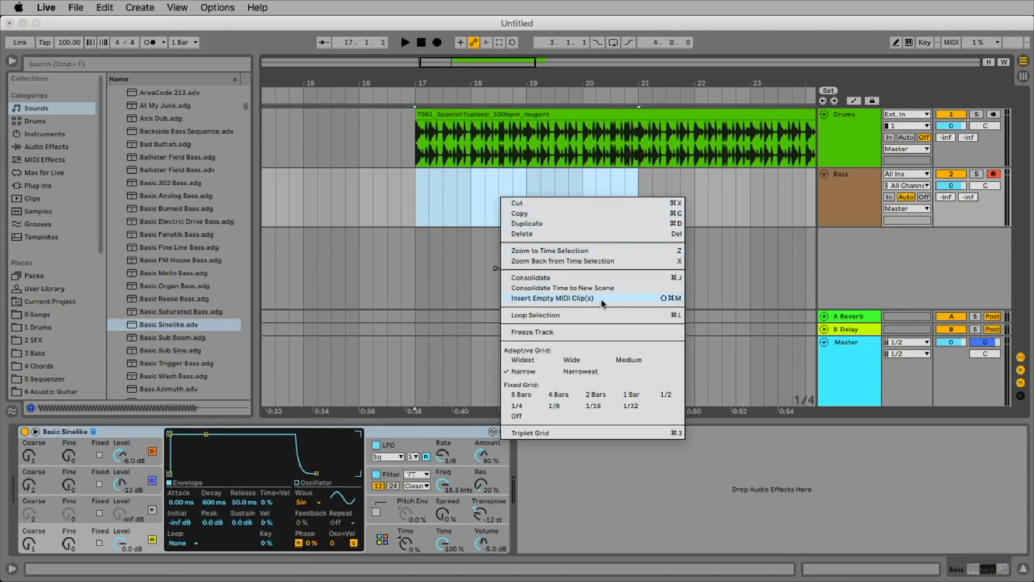
{"action": "left_click", "coordinate": [548, 299]}
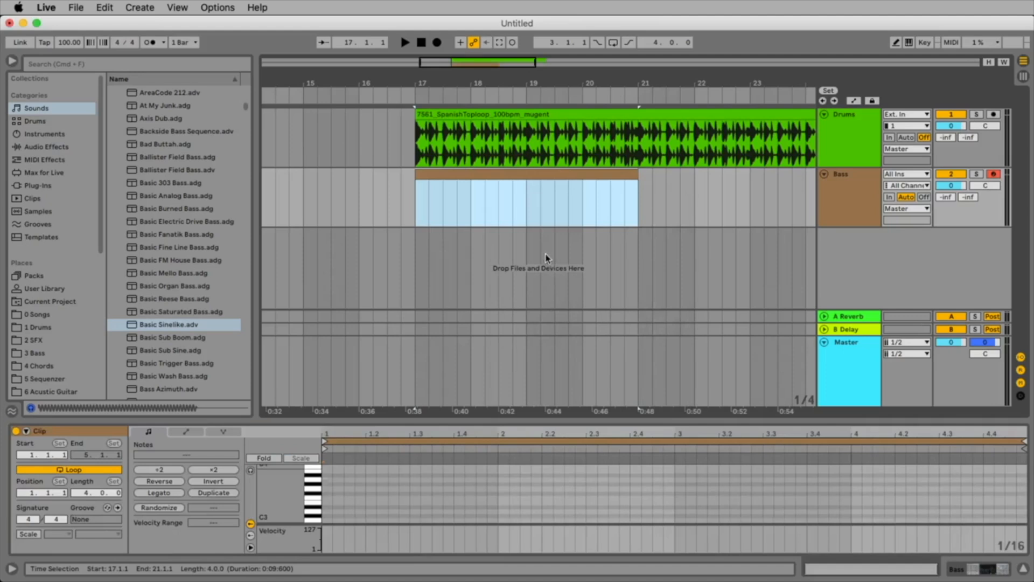
Open the Bass clip's note editor, enlarge it over the arrangement and magnify the clip's first two bars.
{"action": "right_click", "coordinate": [513, 194]}
{"action": "left_click", "coordinate": [505, 184]}
{"action": "double_click", "coordinate": [502, 177]}
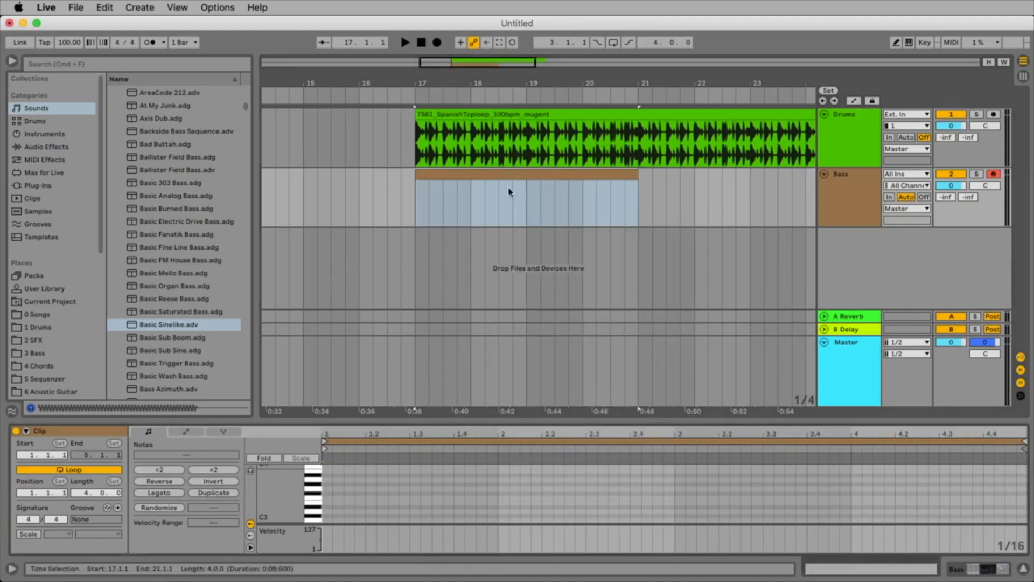
{"action": "left_click_drag", "start_coordinate": [530, 419], "coordinate": [490, 204]}
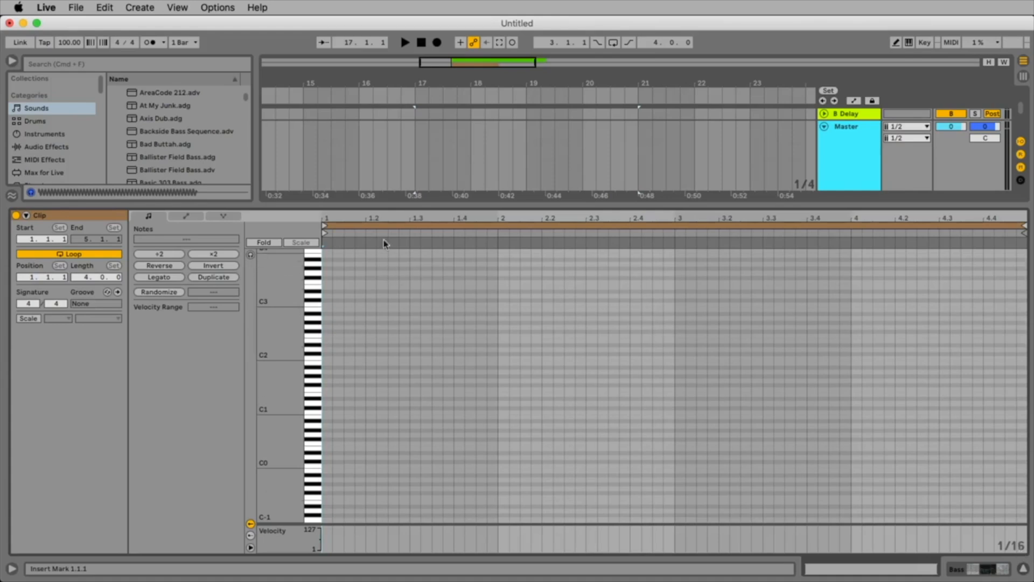
{"action": "left_click", "coordinate": [370, 221]}
{"action": "left_click_drag", "start_coordinate": [370, 221], "coordinate": [371, 277]}
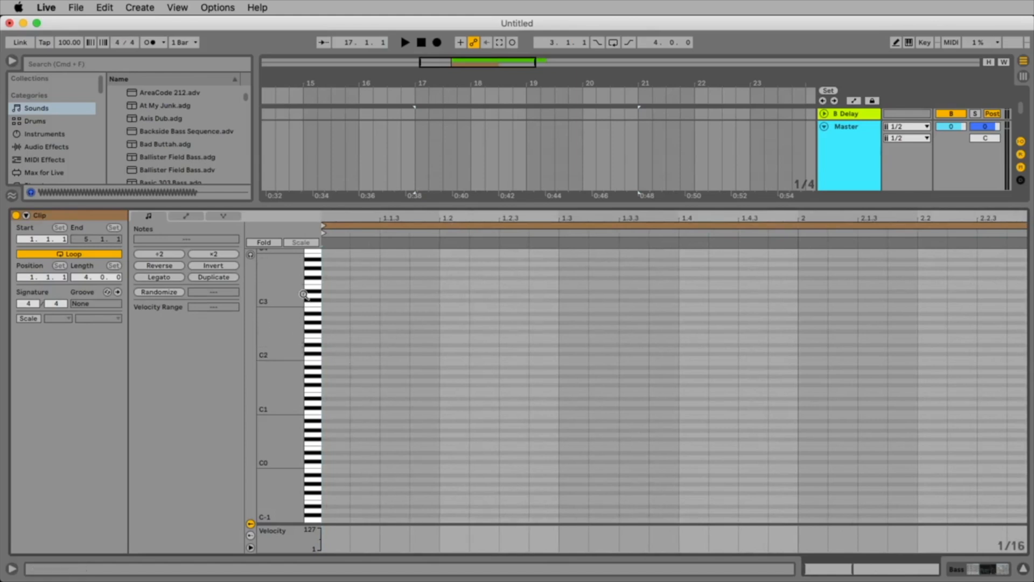
{"action": "scroll", "coordinate": [304, 294], "scroll_direction": "up", "scroll_amount": 2}
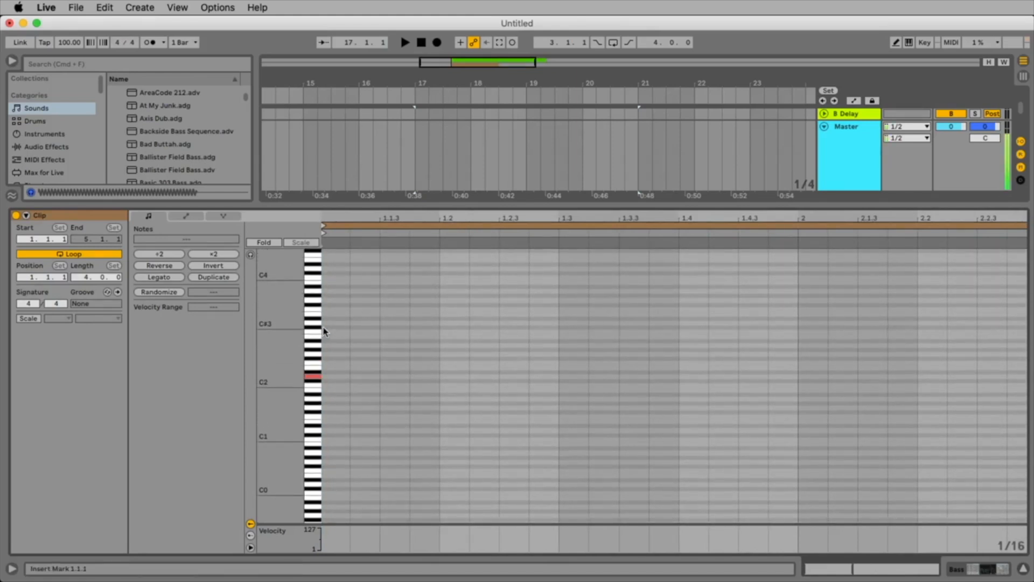
Add an E2 note at the start of the Bass clip, play it back and lengthen it to two sixteenths.
{"action": "double_click", "coordinate": [334, 371]}
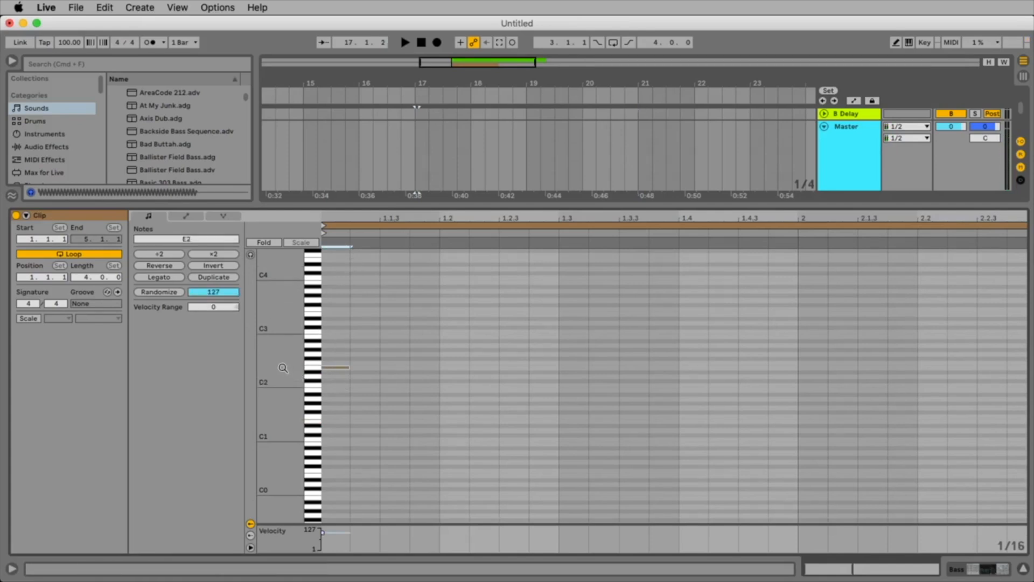
{"action": "left_click_drag", "start_coordinate": [280, 368], "coordinate": [326, 368]}
{"action": "left_click_drag", "start_coordinate": [366, 218], "coordinate": [367, 218]}
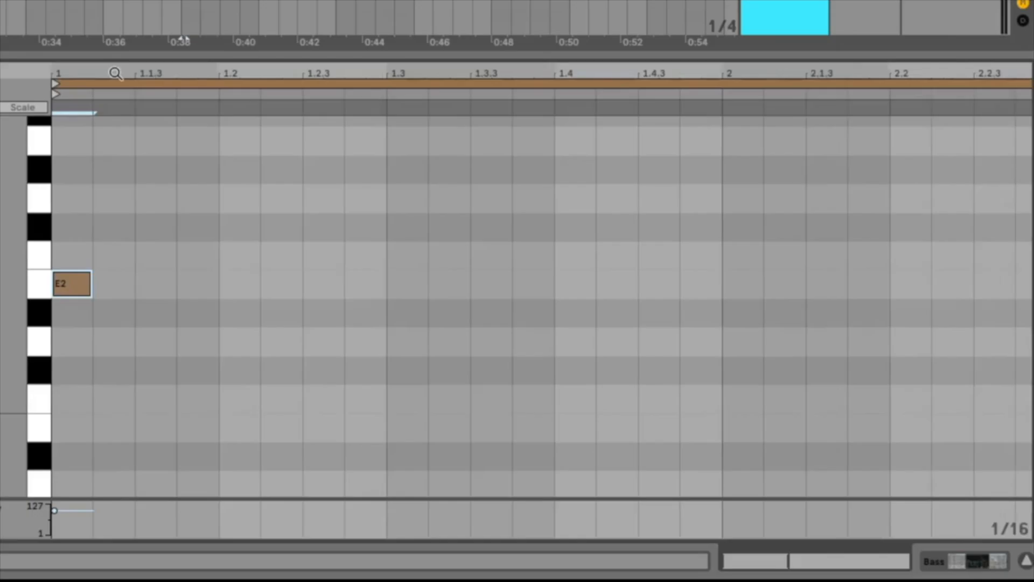
{"action": "key", "text": "space"}
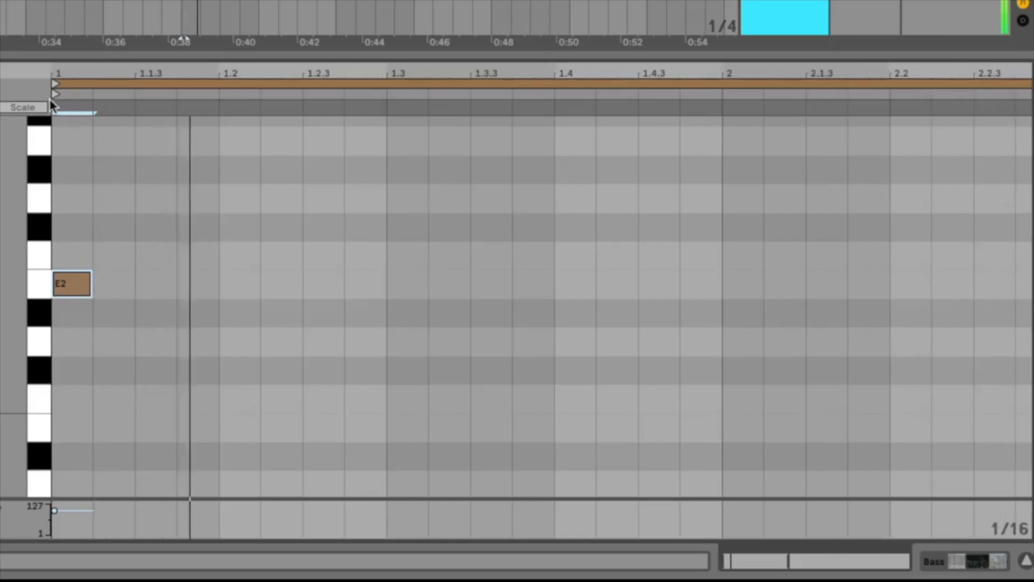
{"action": "key", "text": "space"}
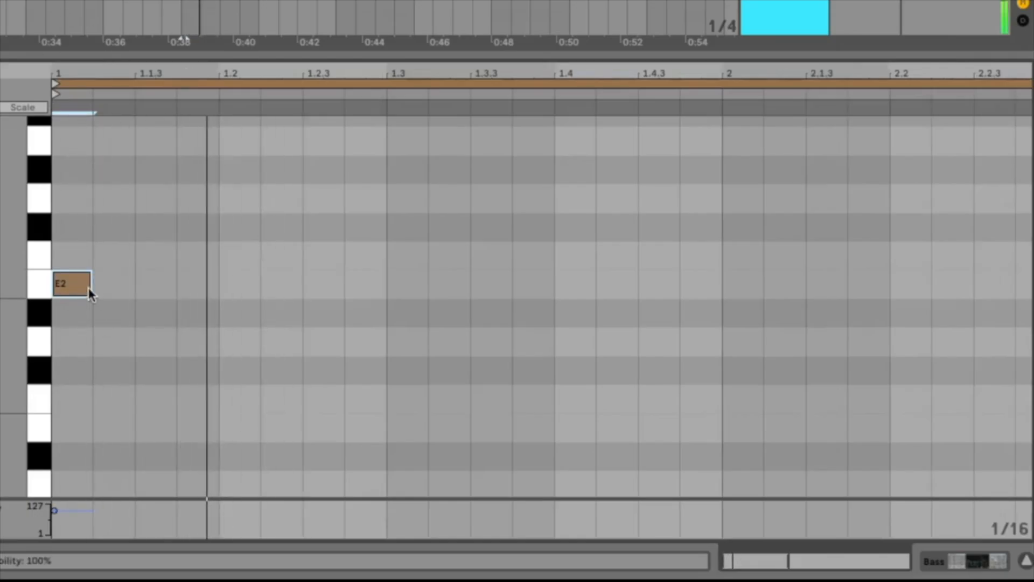
{"action": "left_click_drag", "start_coordinate": [90, 287], "coordinate": [135, 283]}
{"action": "key", "text": "space"}
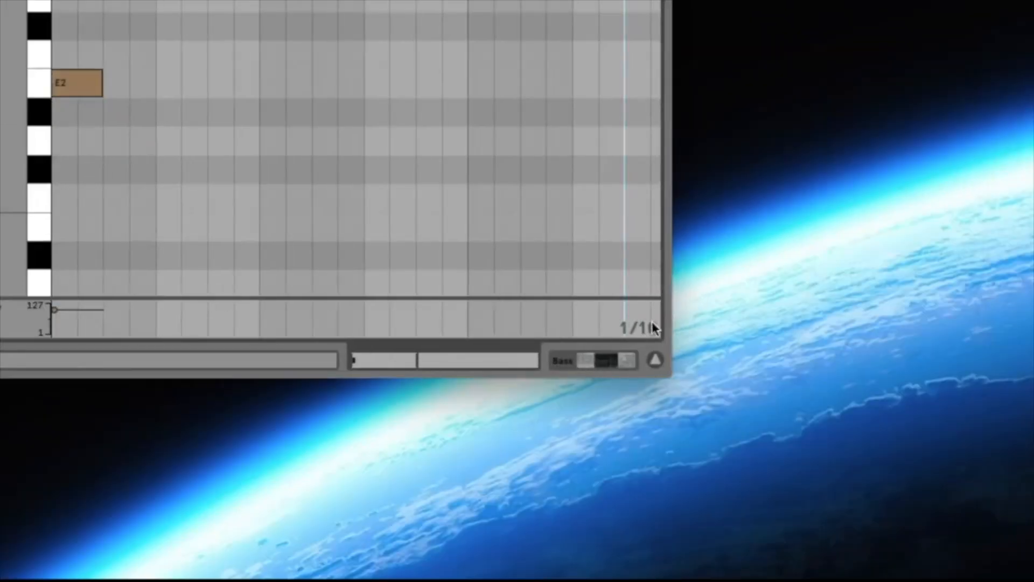
Choose the fixed 1/16 note grid and enlarge the shrunken program window again.
{"action": "right_click", "coordinate": [646, 336]}
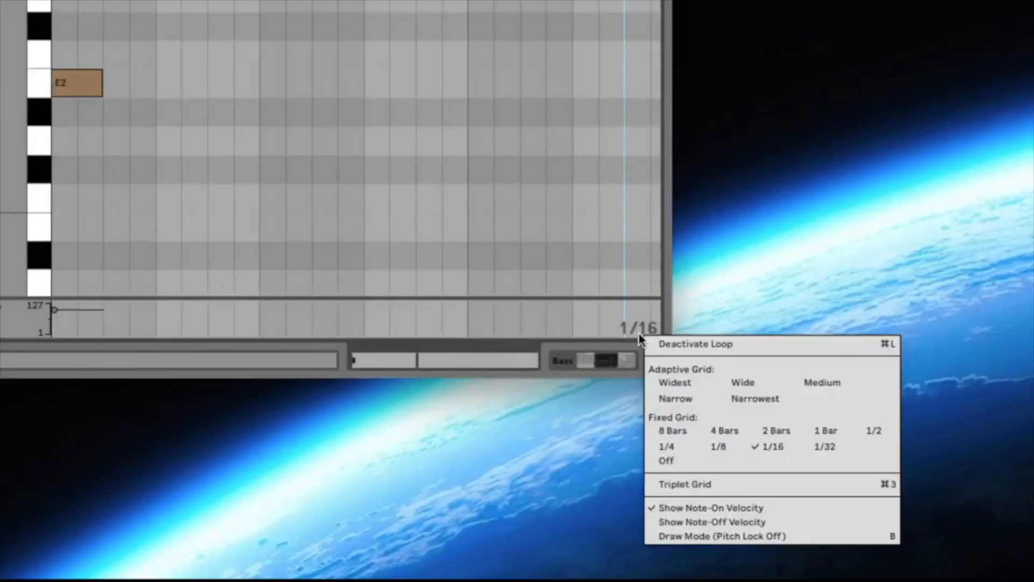
{"action": "left_click", "coordinate": [768, 445]}
{"action": "left_click_drag", "start_coordinate": [660, 370], "coordinate": [817, 478]}
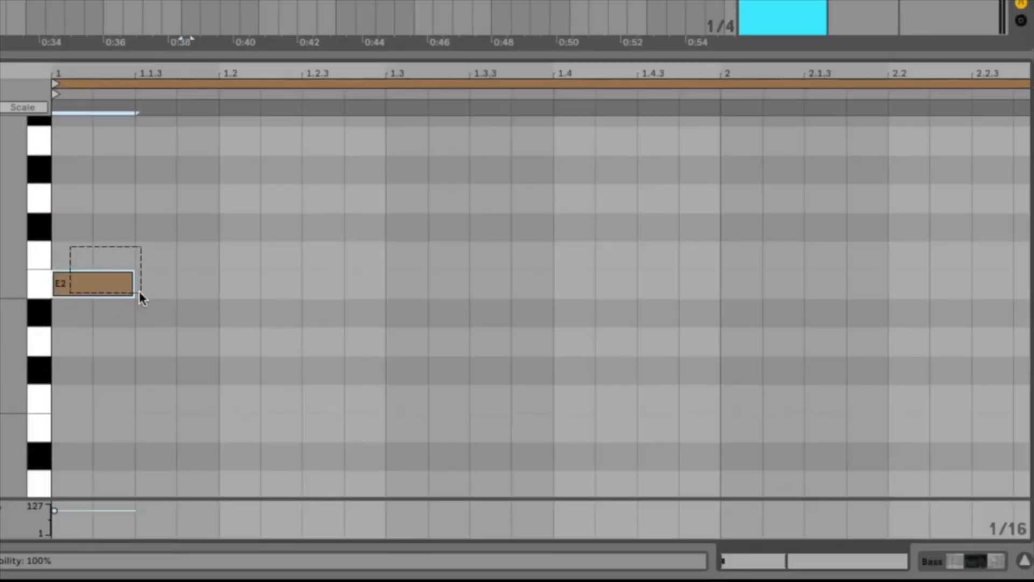
{"action": "left_click_drag", "start_coordinate": [139, 296], "coordinate": [163, 313]}
{"action": "key", "text": "super"}
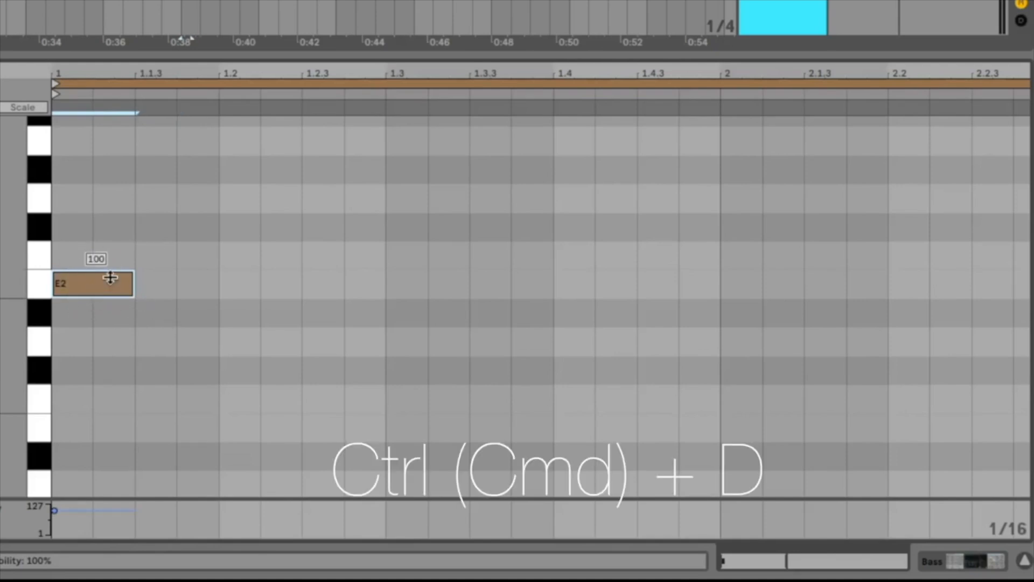
{"action": "key", "text": "super+d"}
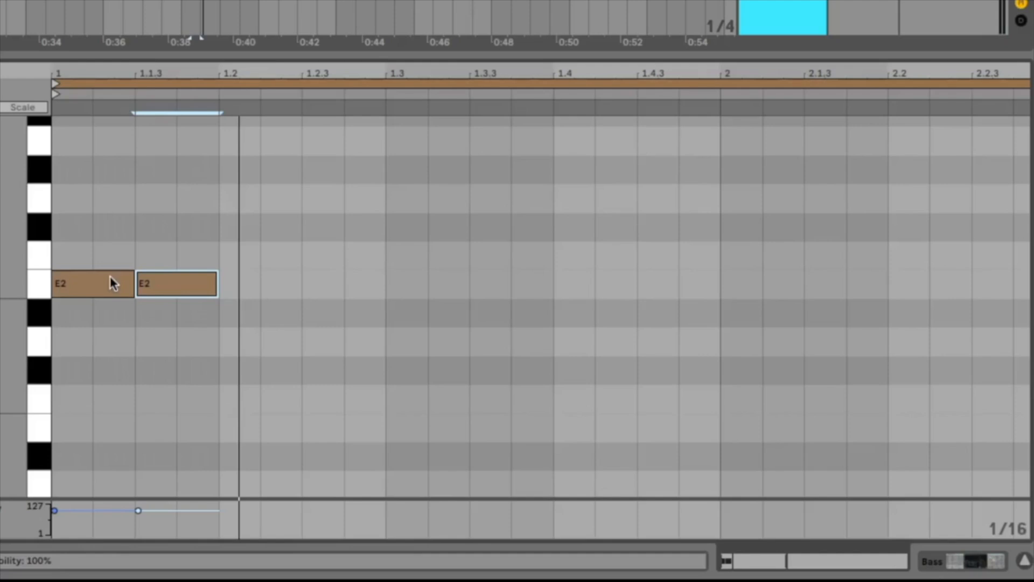
{"action": "key", "text": "Right"}
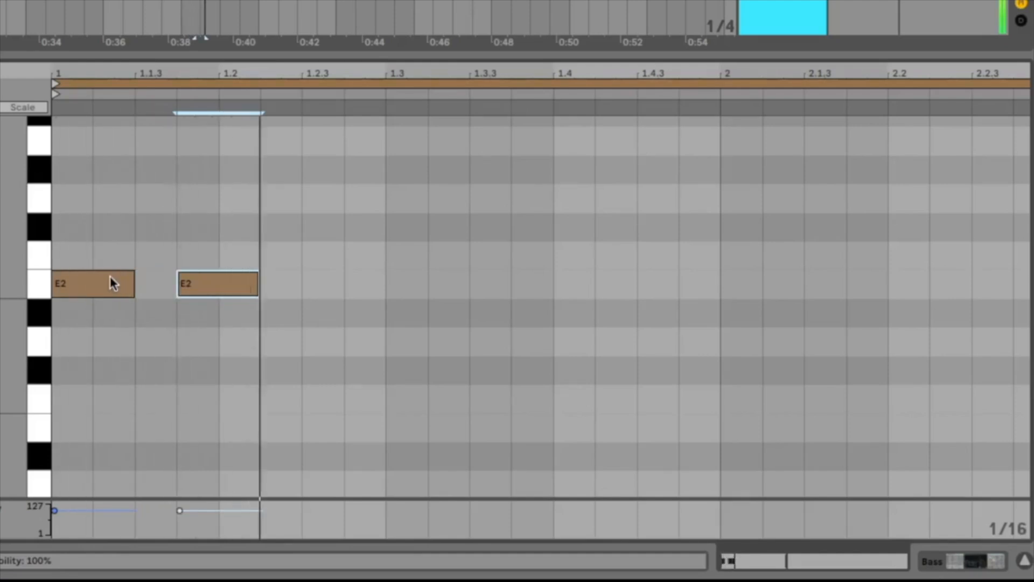
{"action": "key", "text": "ctrl+d"}
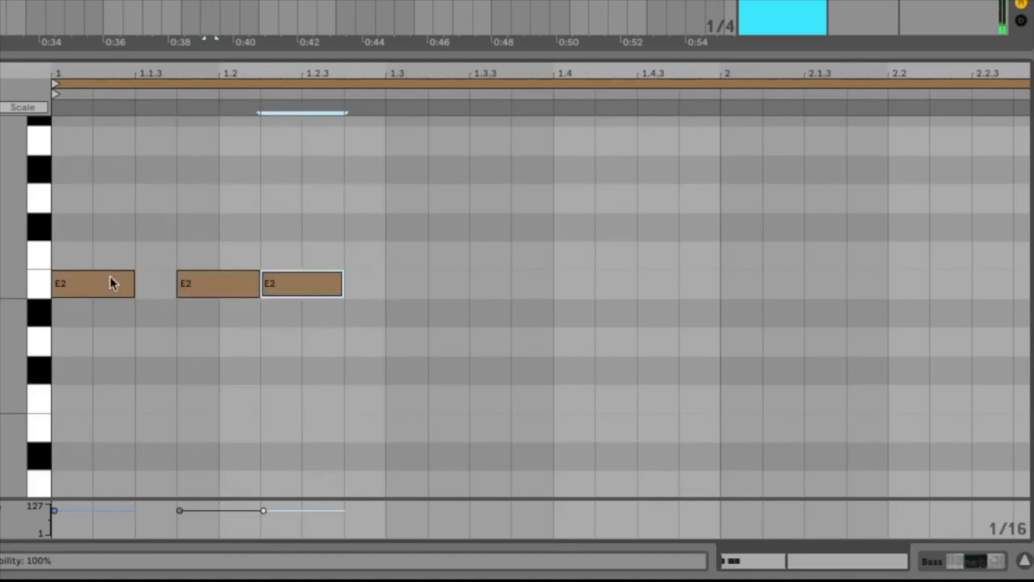
{"action": "key", "text": "Right"}
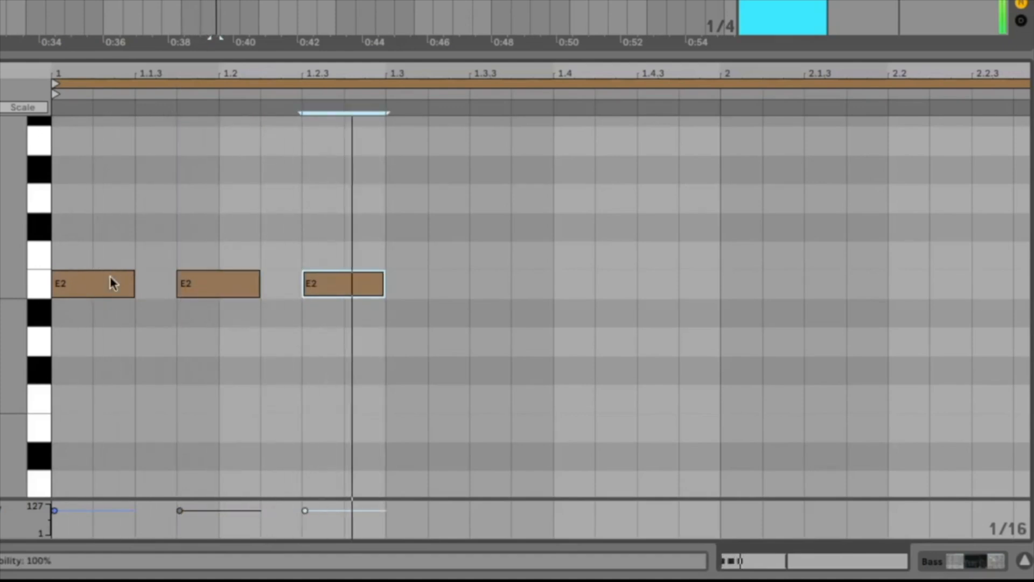
{"action": "mouse_move", "coordinate": [373, 295]}
{"action": "left_mouse_down"}
{"action": "mouse_move", "coordinate": [364, 286]}
{"action": "mouse_move", "coordinate": [337, 293]}
{"action": "mouse_move", "coordinate": [406, 275]}
{"action": "left_mouse_up"}
{"action": "left_click_drag", "start_coordinate": [415, 239], "coordinate": [238, 344]}
{"action": "key", "text": "Delete"}
Duplicate the first E2 note twice, placing the copies at 1.1.4 and 1.2.3.
{"action": "left_click", "coordinate": [103, 289]}
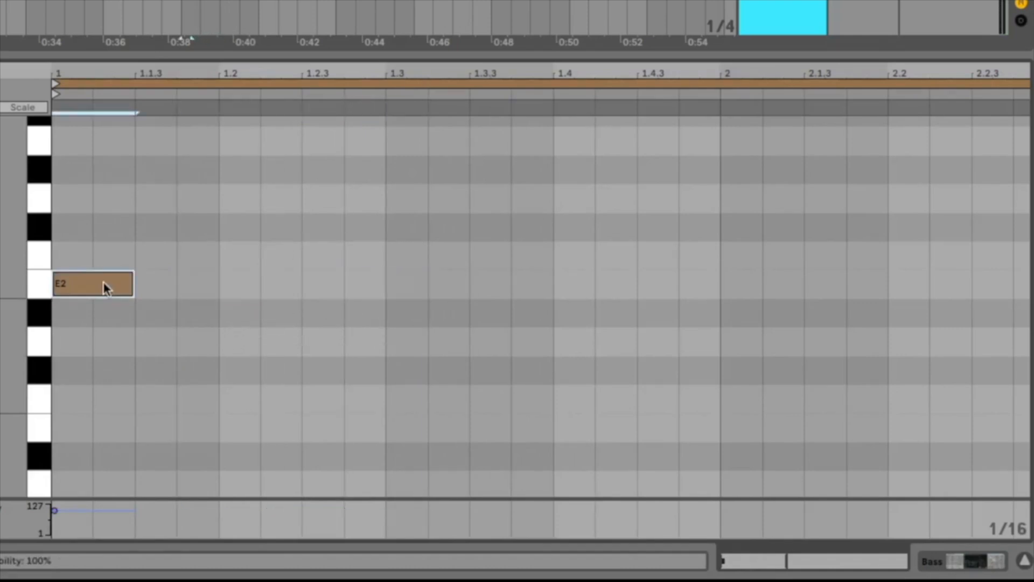
{"action": "key", "text": "ctrl+d"}
{"action": "key", "text": "ctrl+d"}
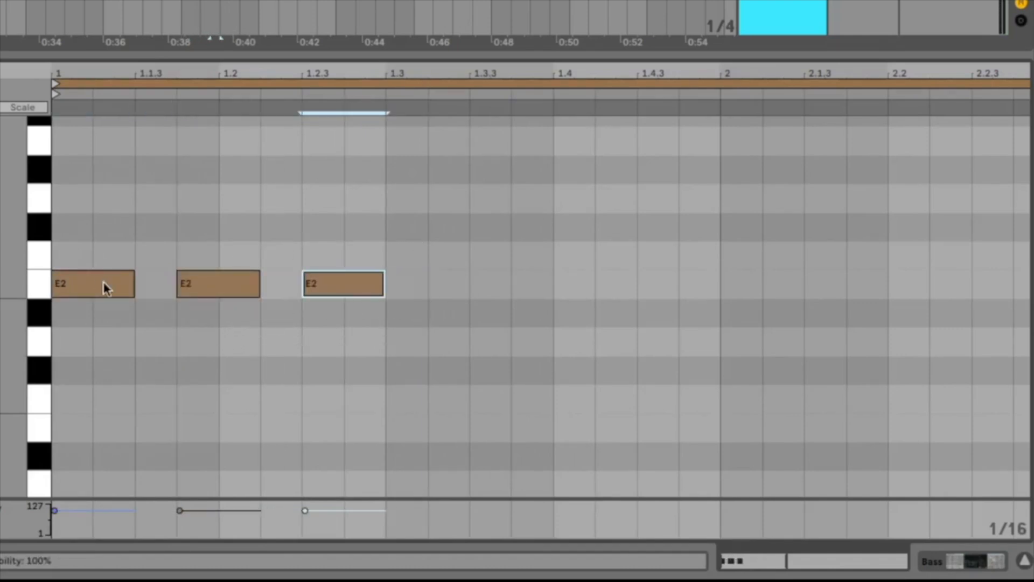
Duplicate the third E2 note, audition the pattern and place the copy at 1.3.3.
{"action": "key", "text": "ctrl+d"}
{"action": "key", "text": "Right"}
{"action": "key", "text": "space"}
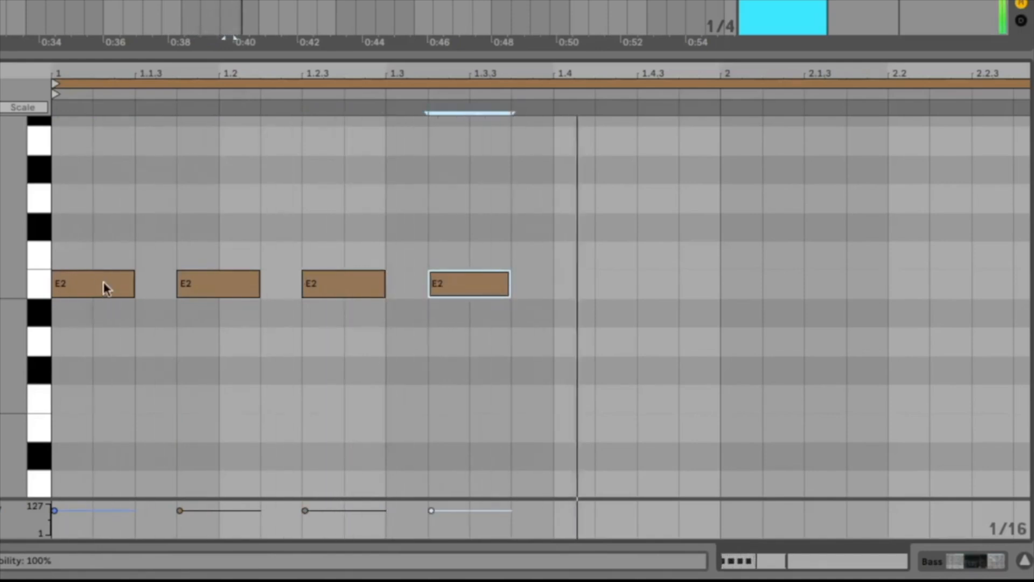
{"action": "key", "text": "space"}
{"action": "key", "text": "Left"}
{"action": "key", "text": "Right"}
{"action": "key", "text": "Left"}
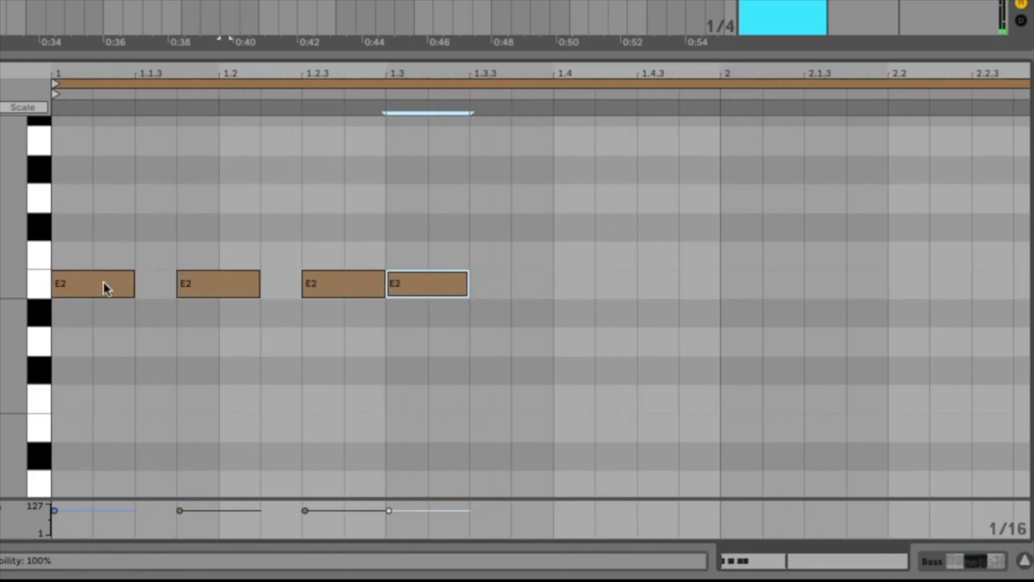
{"action": "key", "text": "Right"}
{"action": "key", "text": "Right"}
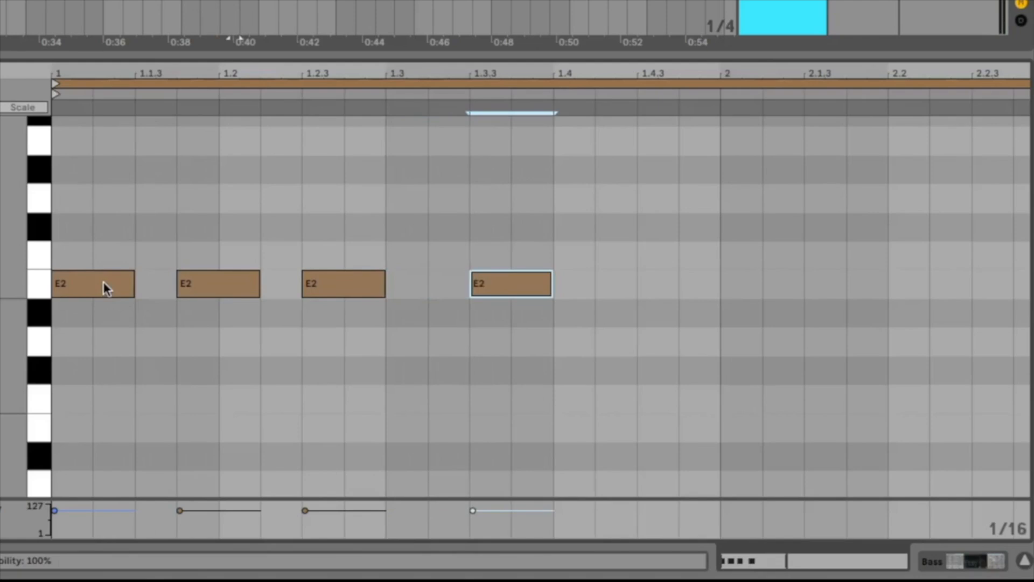
Duplicate the fourth E2 note and place the copy at 1.4.3 while listening to the pattern.
{"action": "key", "text": "space"}
{"action": "key", "text": "ctrl+d"}
{"action": "key", "text": "Right"}
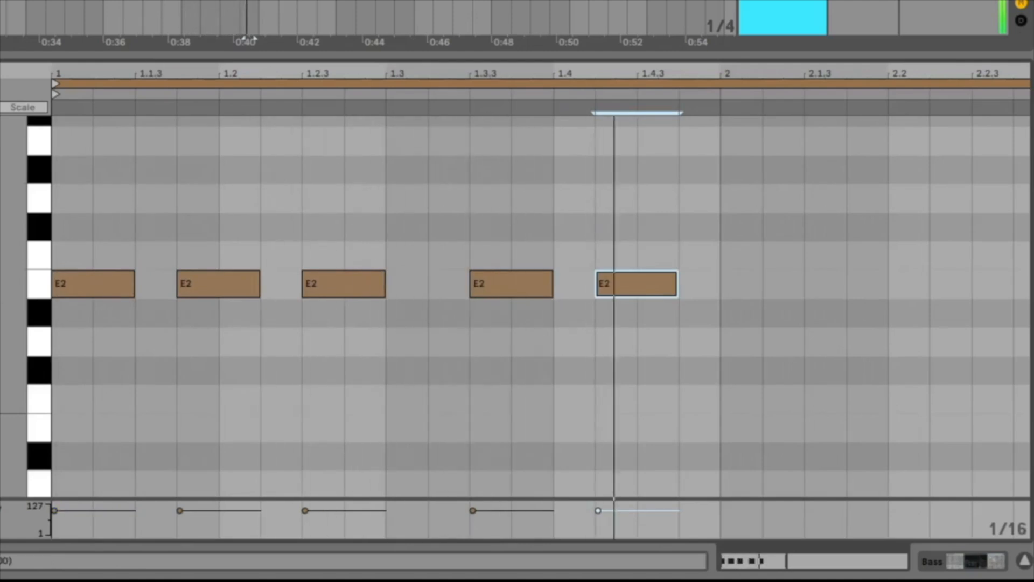
{"action": "key", "text": "Right"}
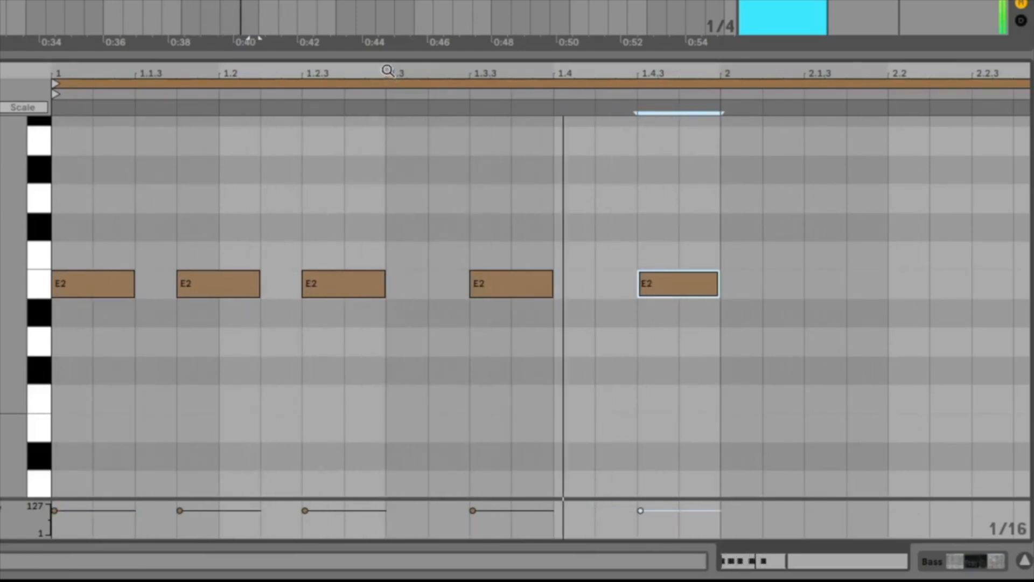
Select all five E2 notes of the first bar and duplicate them into bar 2.
{"action": "left_click_drag", "start_coordinate": [388, 70], "coordinate": [390, 29]}
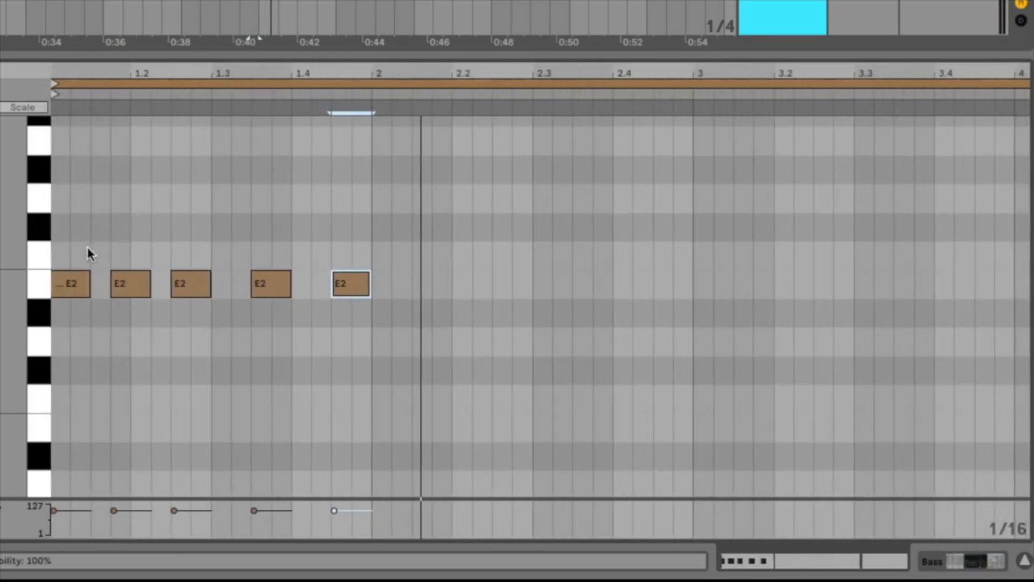
{"action": "mouse_move", "coordinate": [64, 248]}
{"action": "left_mouse_down"}
{"action": "mouse_move", "coordinate": [384, 373]}
{"action": "mouse_move", "coordinate": [368, 375]}
{"action": "left_mouse_up"}
{"action": "left_click", "coordinate": [367, 375]}
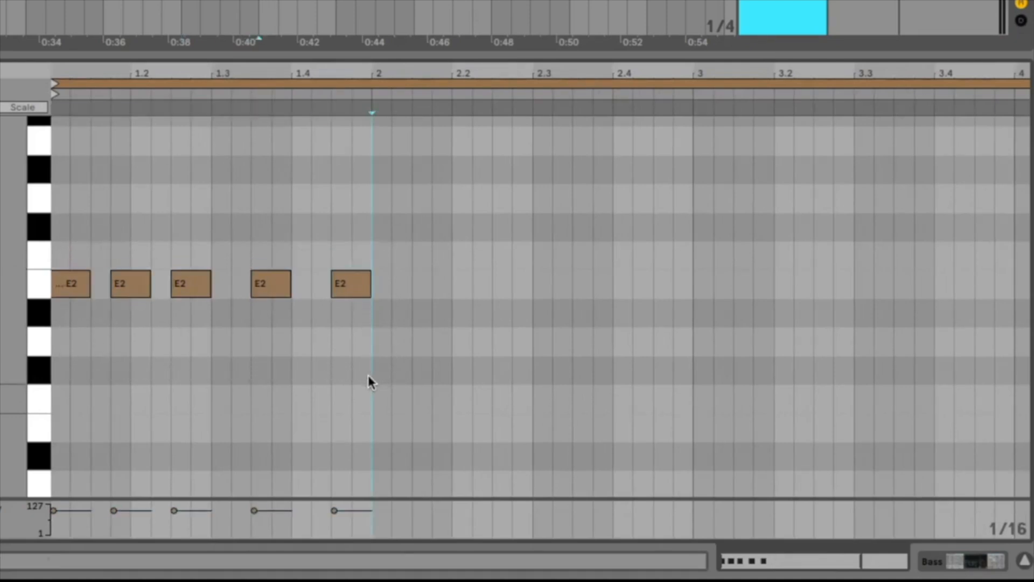
{"action": "left_click_drag", "start_coordinate": [191, 231], "coordinate": [191, 231]}
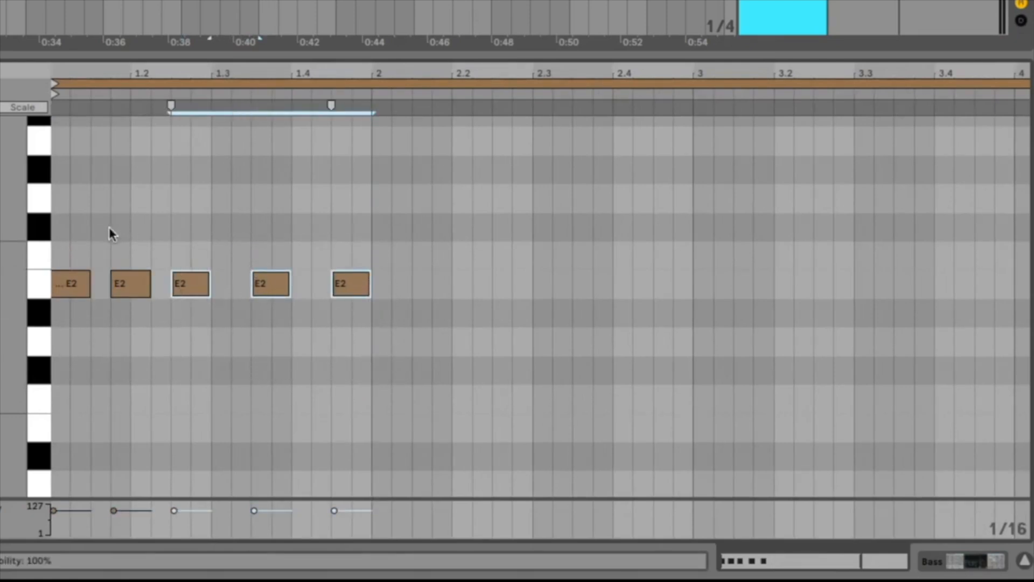
{"action": "left_click_drag", "start_coordinate": [62, 228], "coordinate": [367, 419]}
{"action": "key", "text": "ctrl+d"}
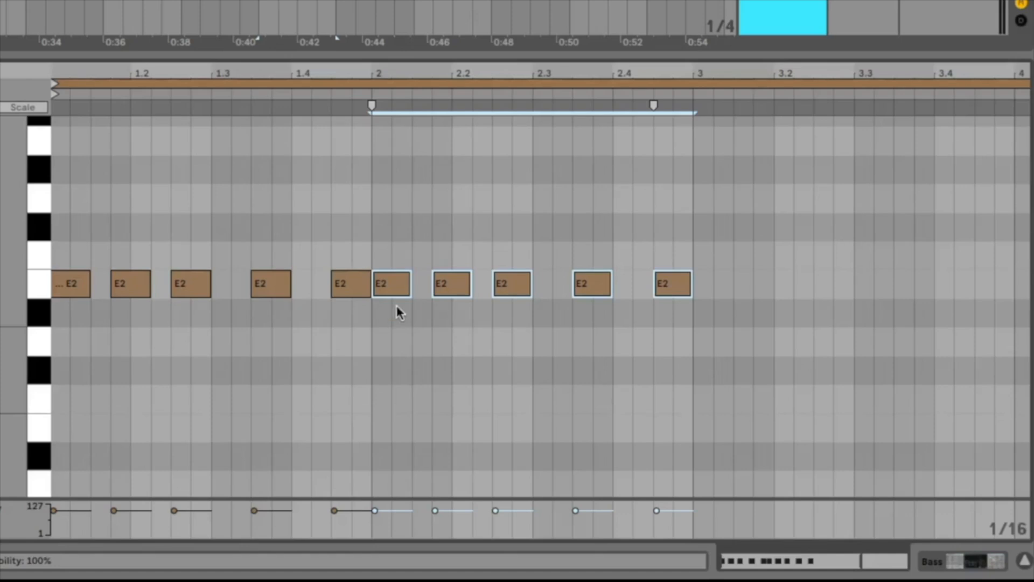
Select all the E2 notes and turn on the clip's scale setting with E Major.
{"action": "scroll", "coordinate": [445, 323], "scroll_direction": "up", "scroll_amount": 3}
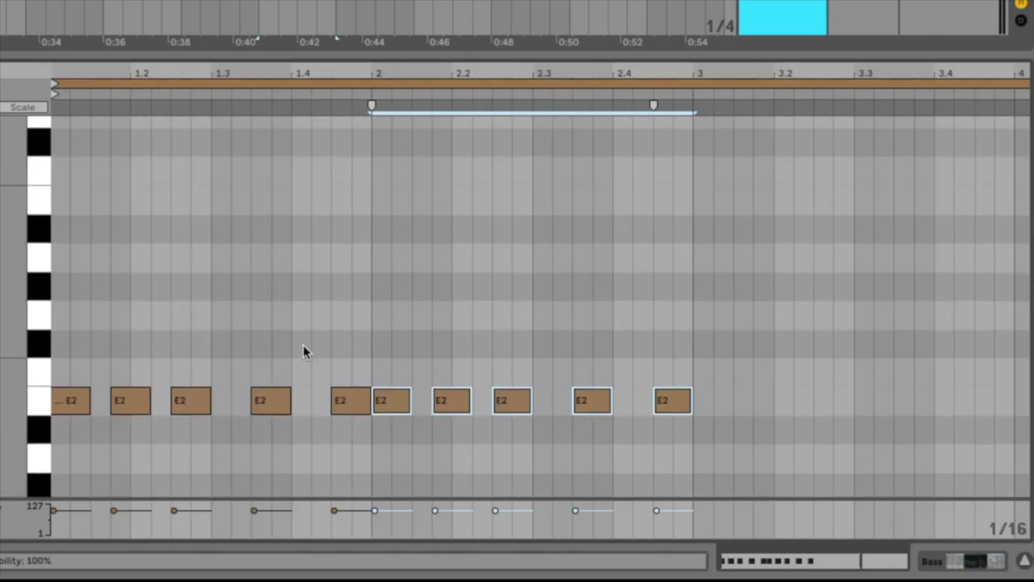
{"action": "scroll", "coordinate": [147, 284], "scroll_direction": "down", "scroll_amount": 1}
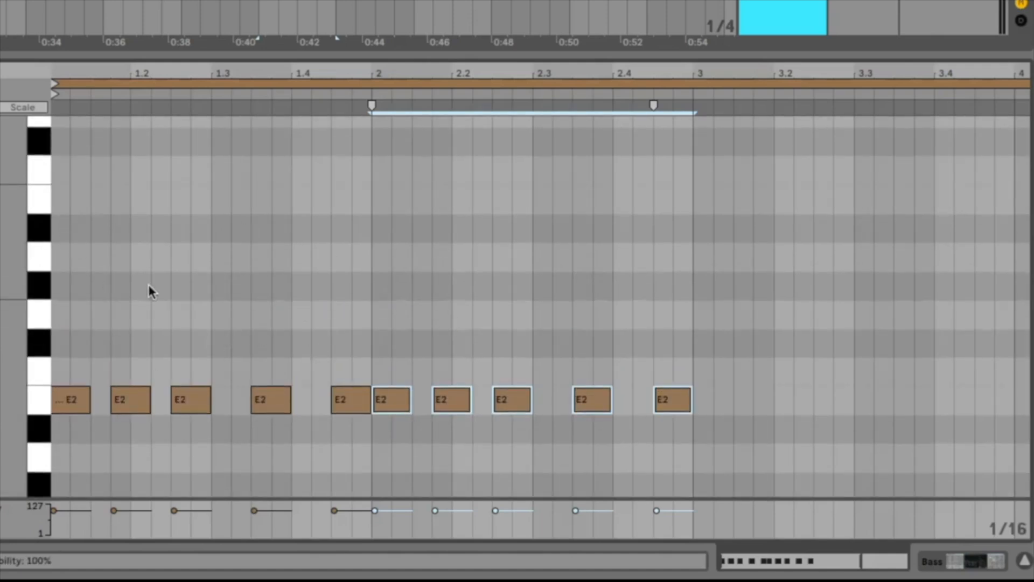
{"action": "scroll", "coordinate": [147, 284], "scroll_direction": "down", "scroll_amount": 1}
{"action": "left_click", "coordinate": [310, 438]}
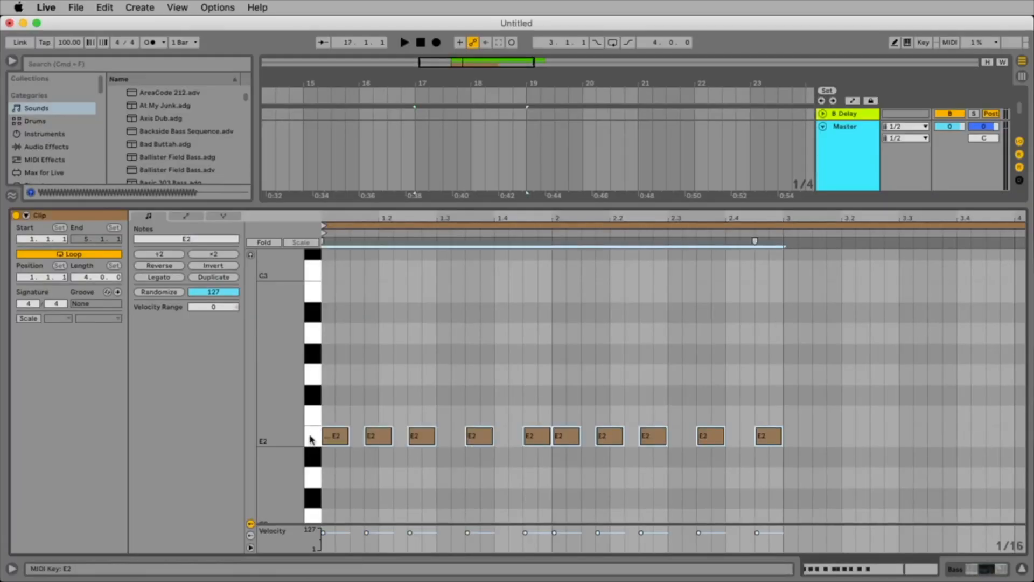
{"action": "left_click", "coordinate": [29, 319]}
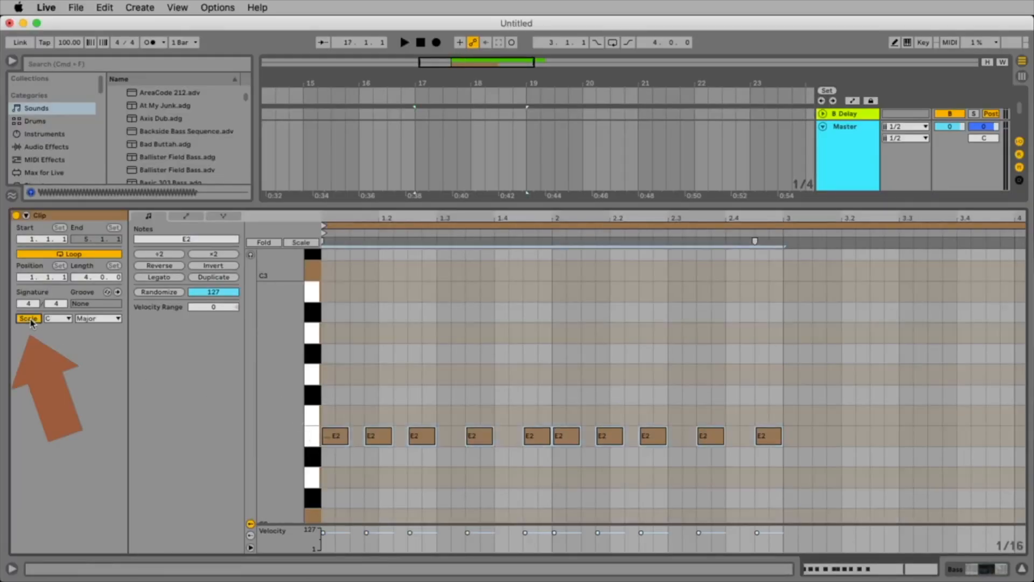
{"action": "left_click", "coordinate": [58, 319]}
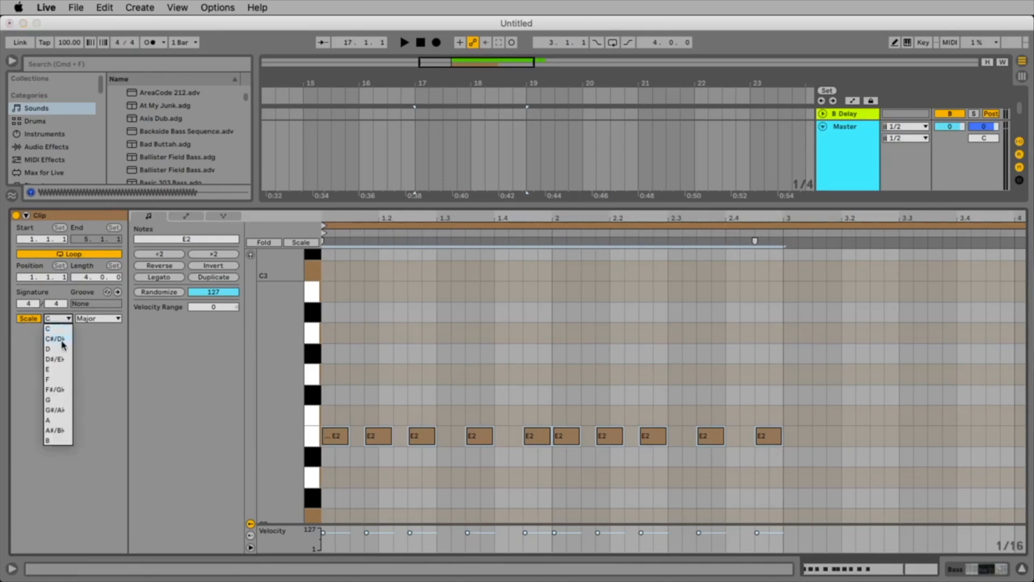
{"action": "left_click", "coordinate": [63, 371]}
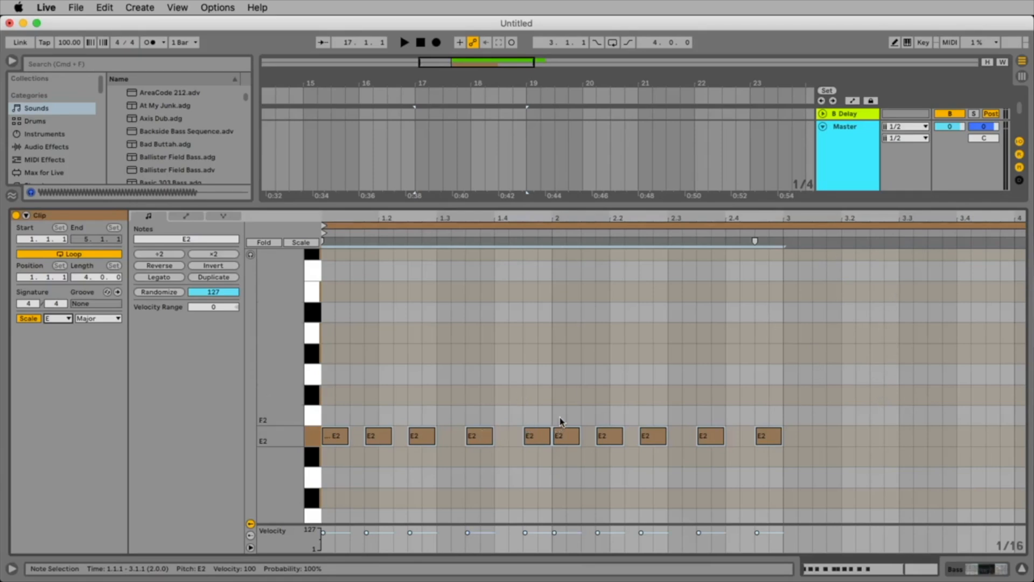
Select the five notes in the clip's second bar and restrict the note editor to the keys of the scale.
{"action": "left_click_drag", "start_coordinate": [561, 420], "coordinate": [771, 478]}
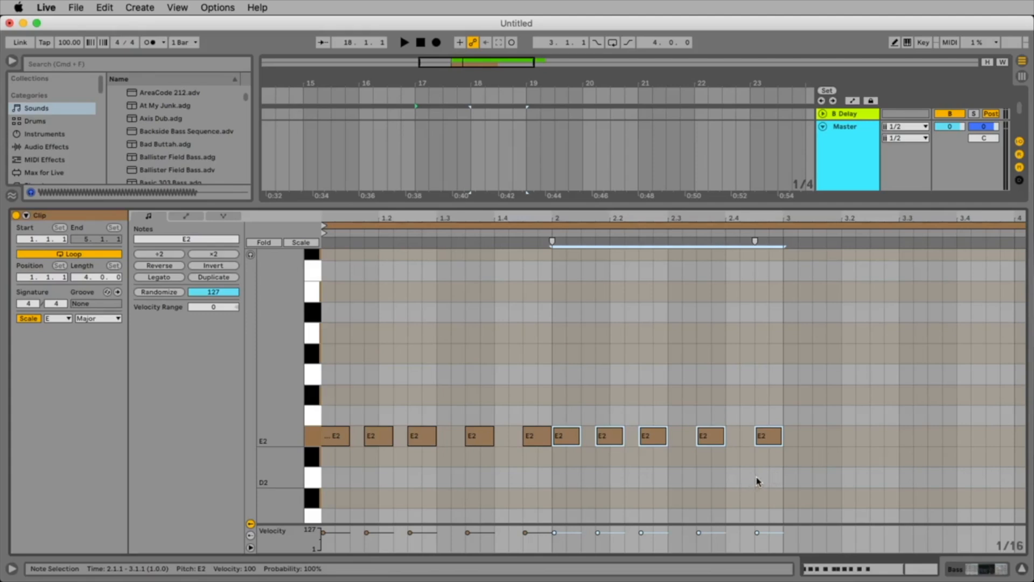
{"action": "scroll", "coordinate": [764, 478], "scroll_direction": "down", "scroll_amount": 3}
{"action": "scroll", "coordinate": [764, 477], "scroll_direction": "up", "scroll_amount": 6}
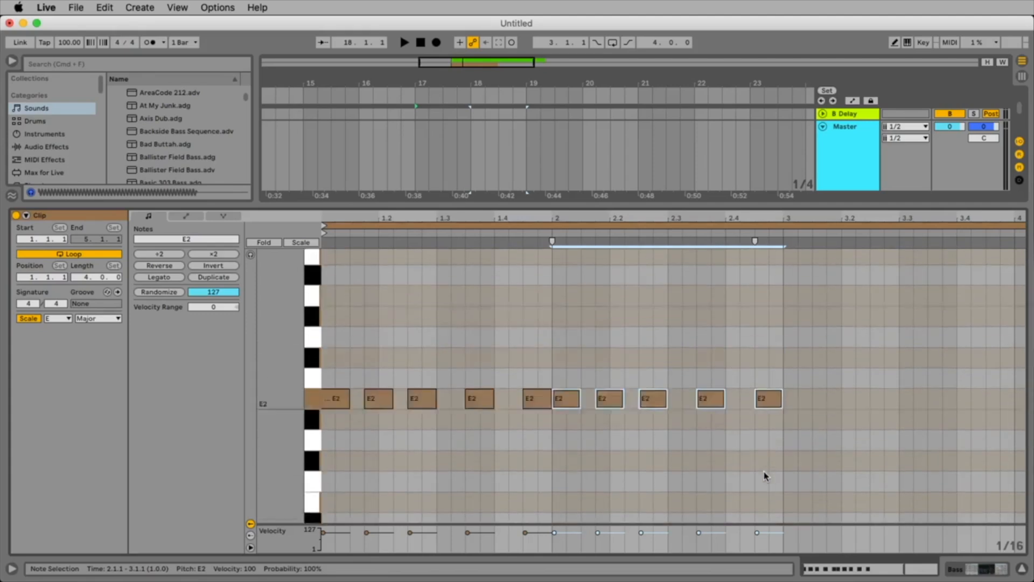
{"action": "scroll", "coordinate": [764, 475], "scroll_direction": "down", "scroll_amount": 1}
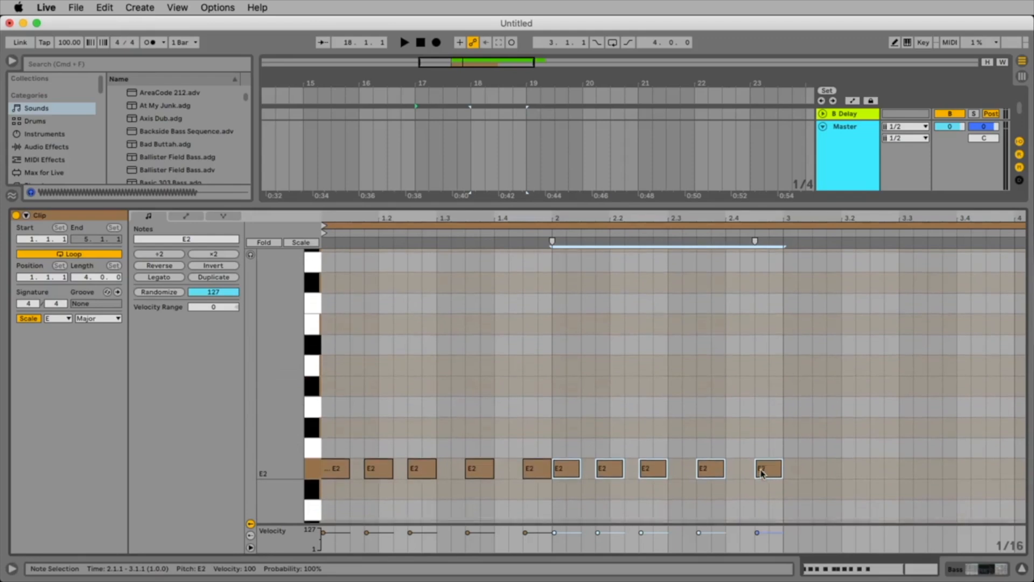
{"action": "scroll", "coordinate": [617, 431], "scroll_direction": "down", "scroll_amount": 5}
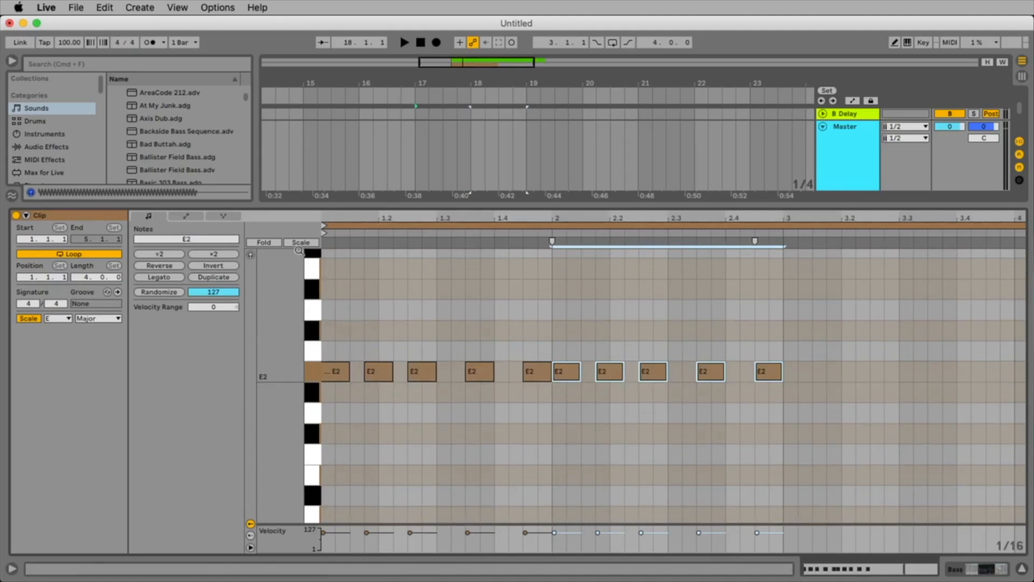
{"action": "left_click", "coordinate": [300, 242]}
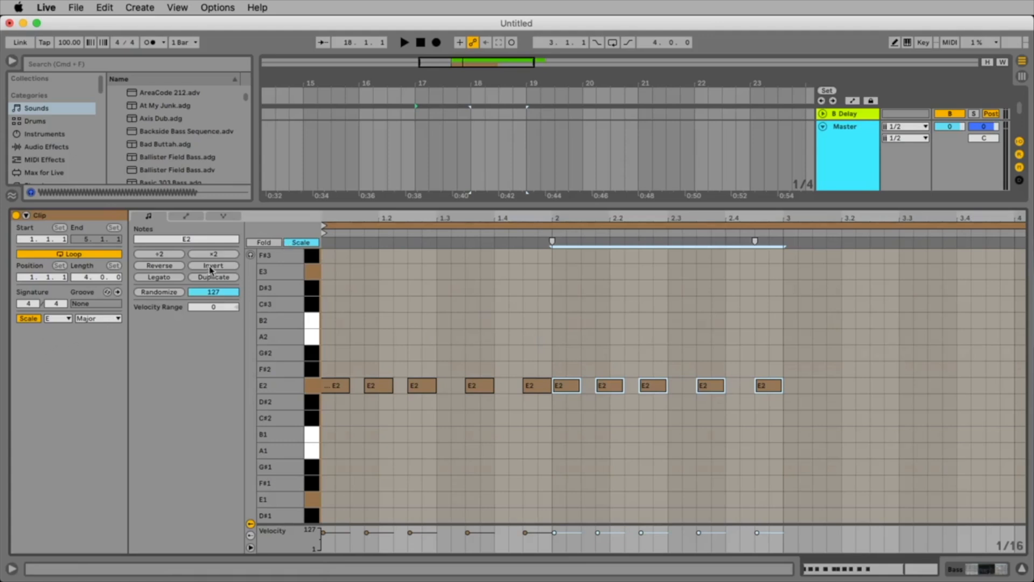
Change the clip's scale from Major to Minor on E and show only the scale's keys in the note editor.
{"action": "left_click", "coordinate": [301, 243]}
{"action": "left_click", "coordinate": [302, 243]}
{"action": "left_click", "coordinate": [302, 243]}
{"action": "scroll", "coordinate": [522, 484], "scroll_direction": "up", "scroll_amount": 3}
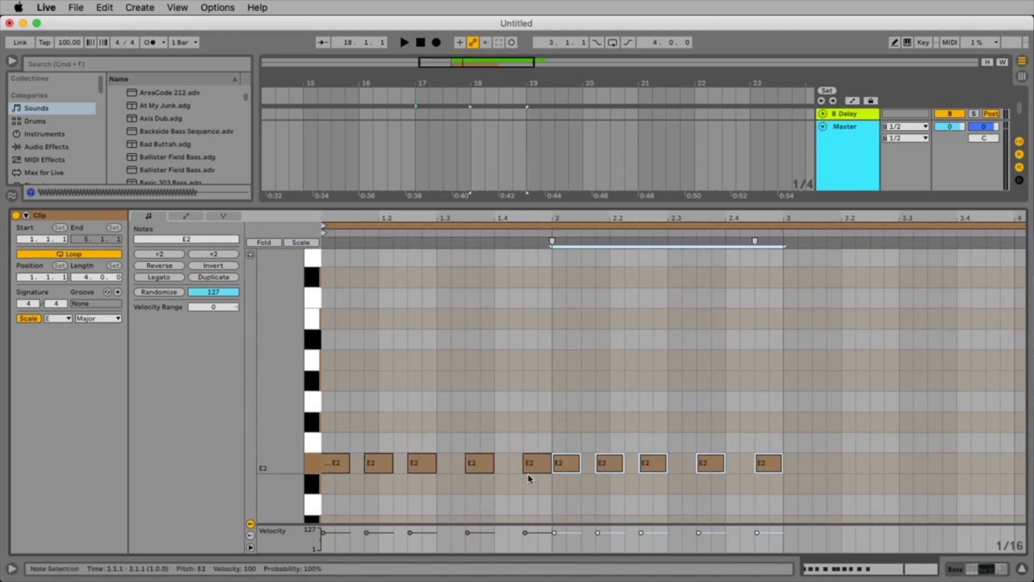
{"action": "left_click", "coordinate": [95, 319]}
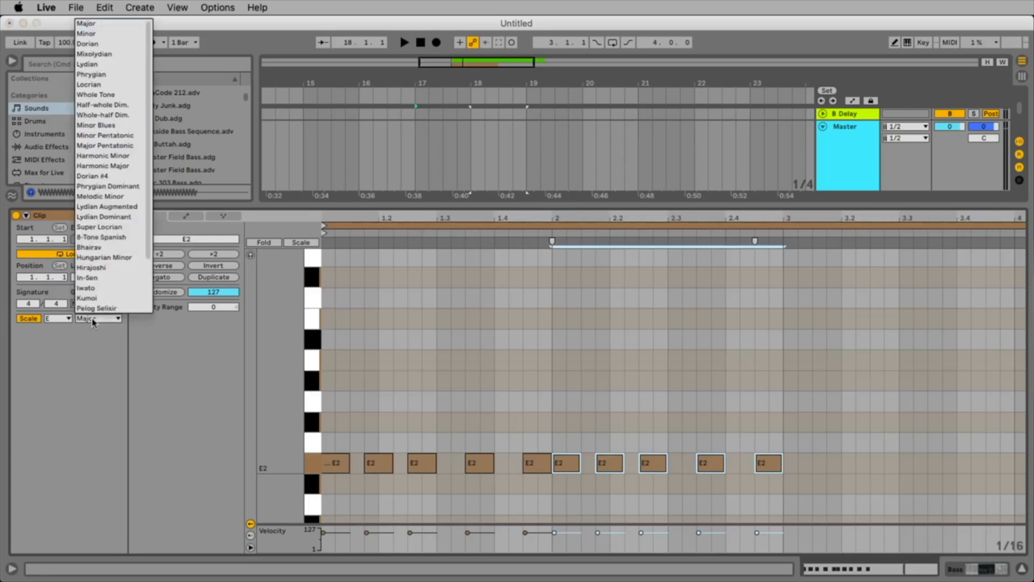
{"action": "left_click", "coordinate": [103, 34]}
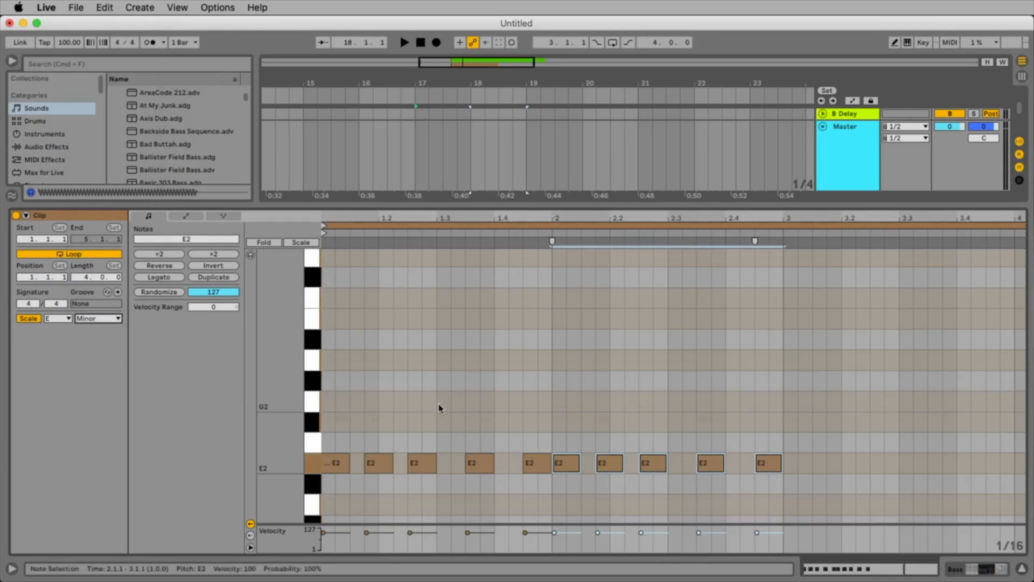
{"action": "left_click", "coordinate": [304, 244]}
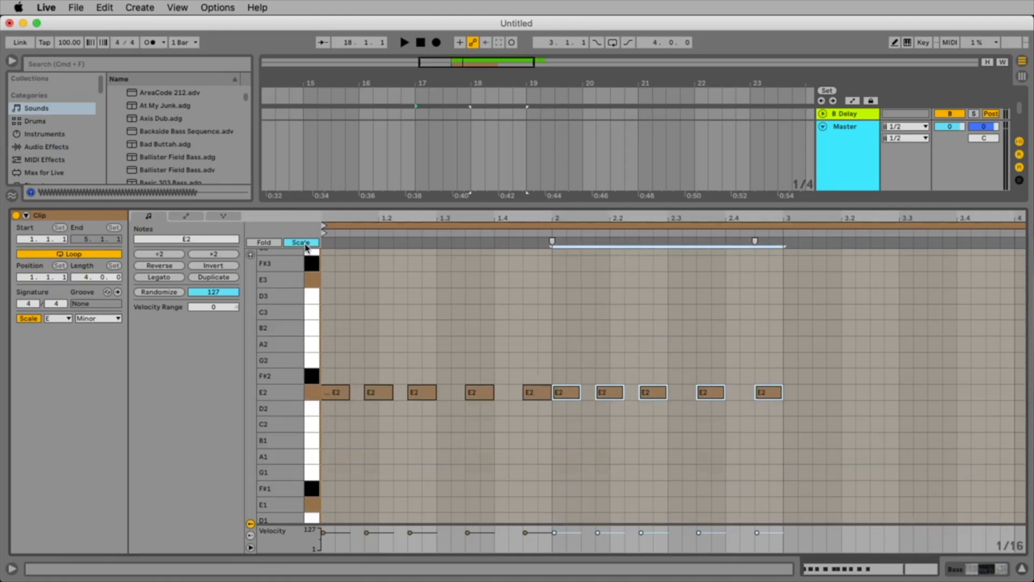
Transpose the five selected notes of bar 2 down to A1 while listening to the pattern.
{"action": "key", "text": "Down"}
{"action": "key", "text": "space"}
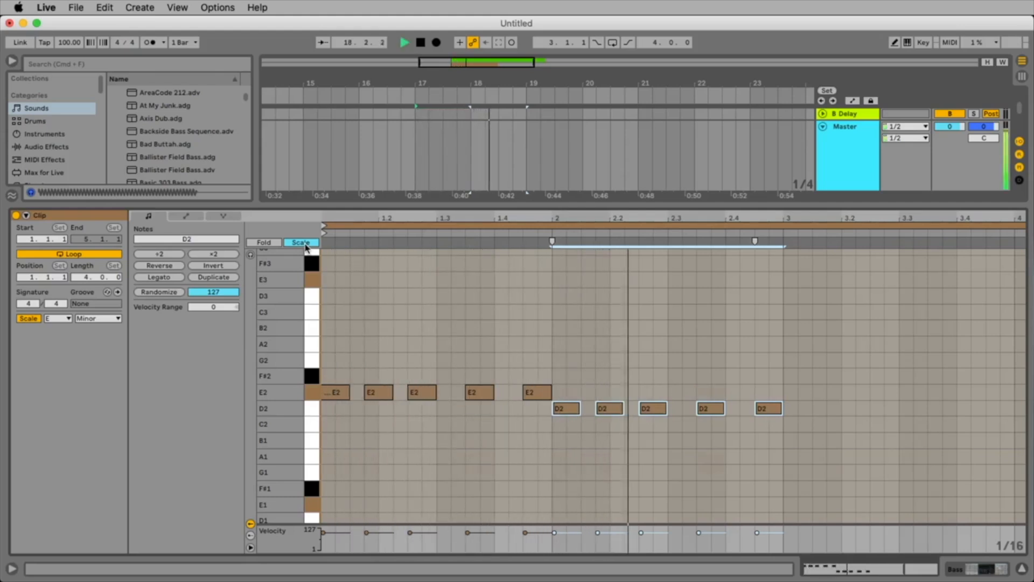
{"action": "key", "text": "Down"}
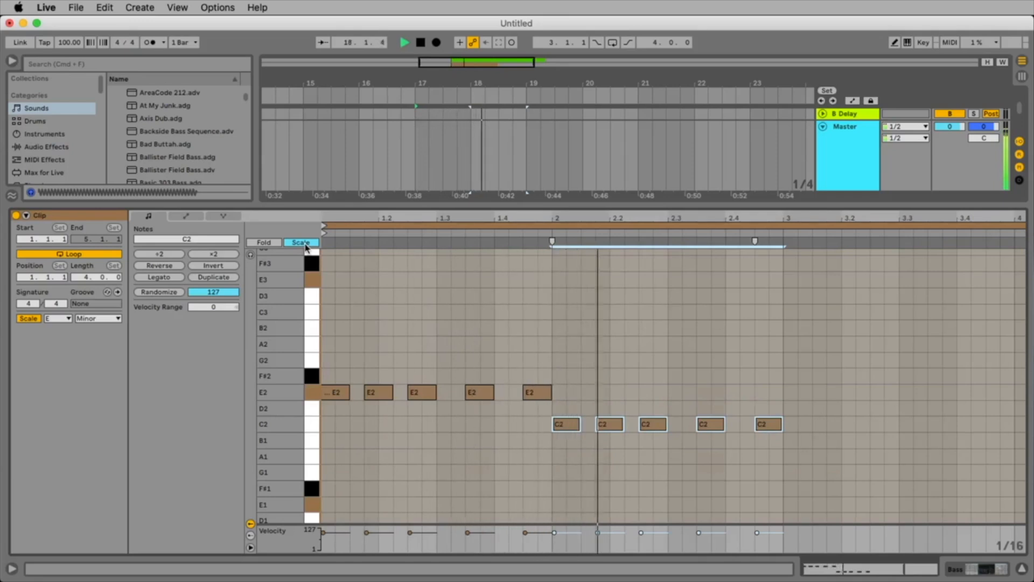
{"action": "key", "text": "Down"}
{"action": "key", "text": "Down"}
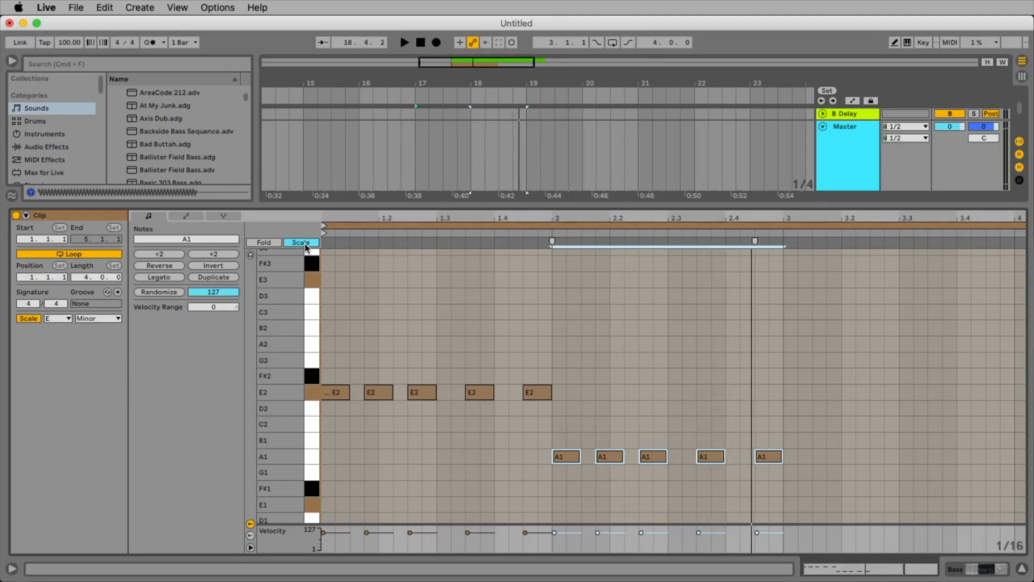
Duplicate the A1 notes into bar 3, raise the copies to D2 and play the pattern.
{"action": "key", "text": "super+d"}
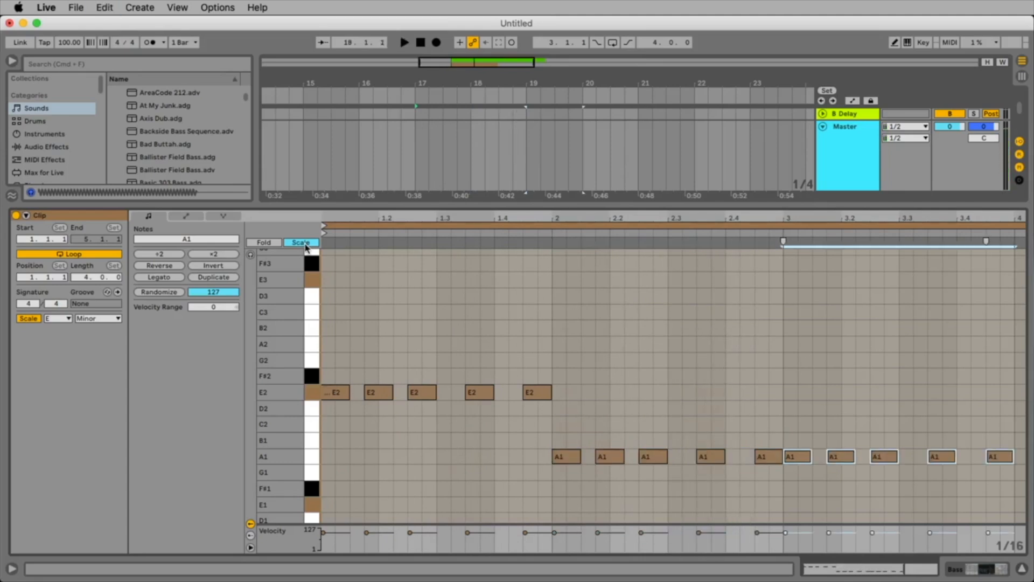
{"action": "key", "text": "Up"}
{"action": "key", "text": "Up"}
{"action": "key", "text": "Up"}
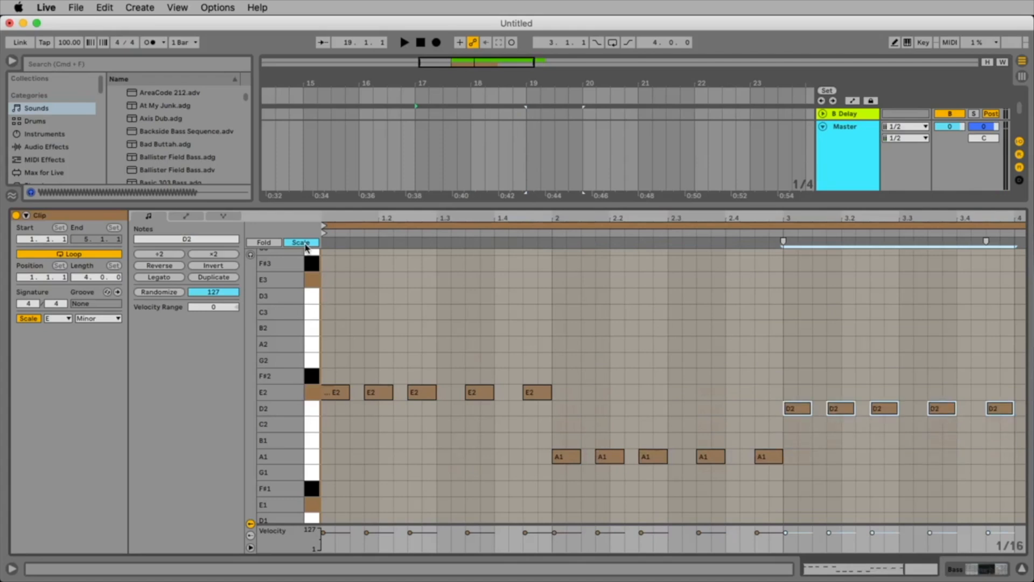
{"action": "key", "text": "Up"}
{"action": "key", "text": "Down"}
{"action": "key", "text": "space"}
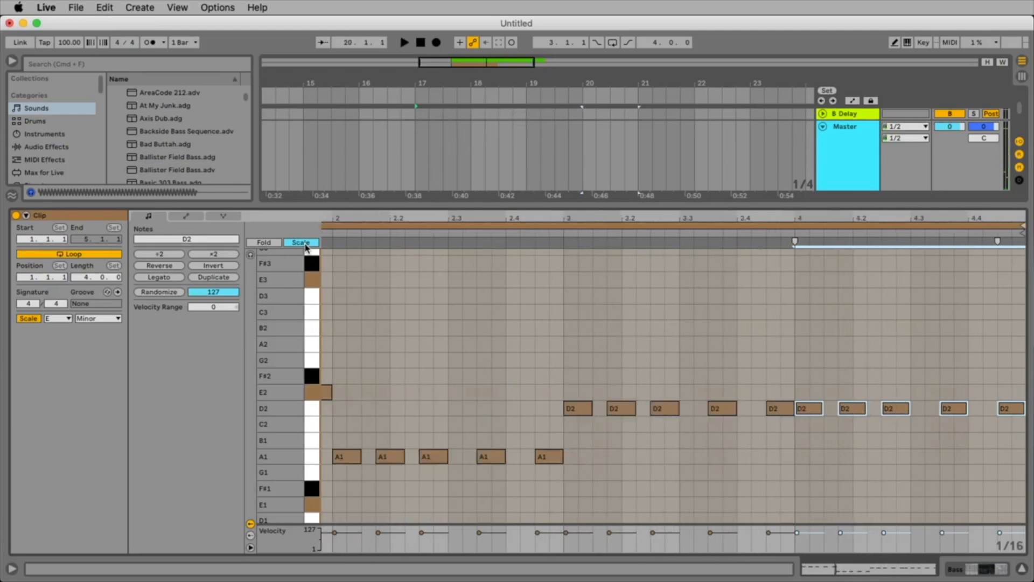
Duplicate the D2 notes into bar 4 and lower the copies to G1, playing the pattern to compare pitches.
{"action": "key", "text": "Down"}
{"action": "key", "text": "Down"}
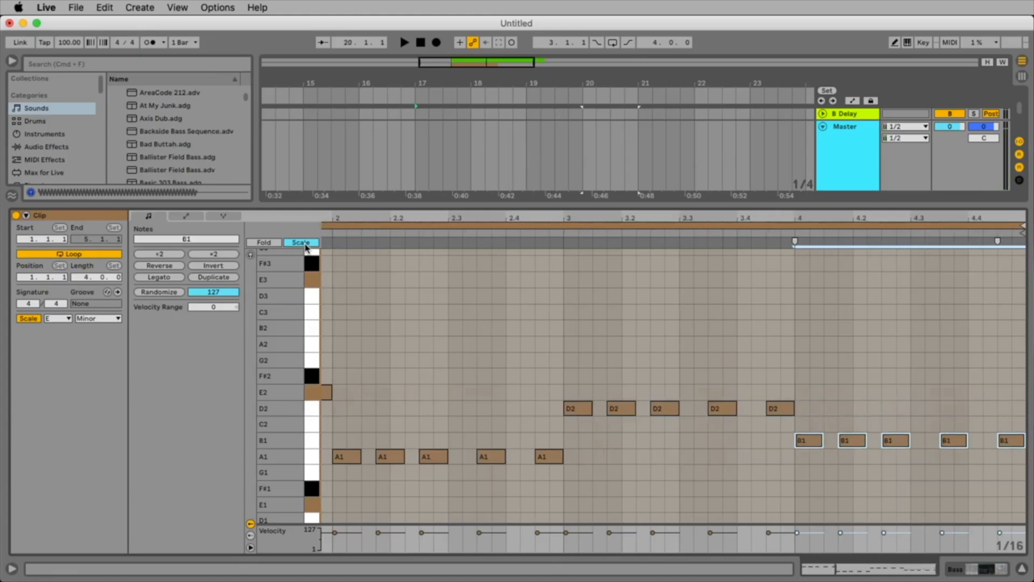
{"action": "key", "text": "space"}
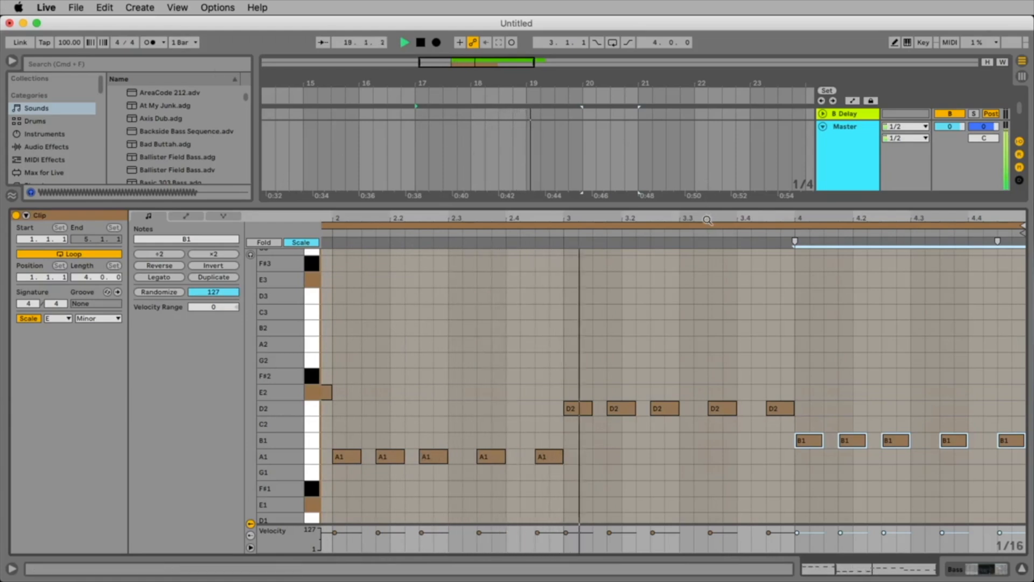
{"action": "left_click_drag", "start_coordinate": [706, 218], "coordinate": [781, 193]}
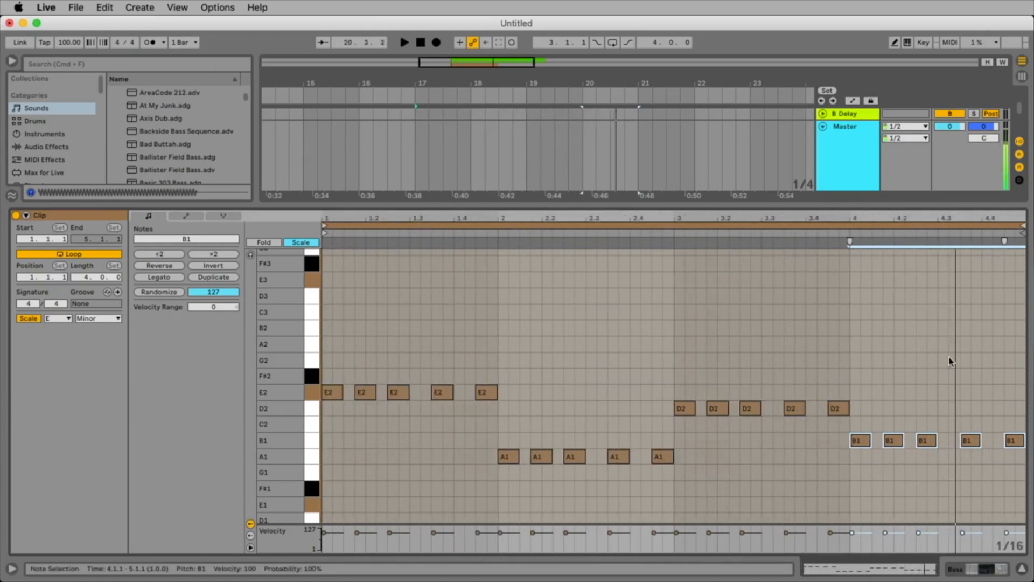
{"action": "key", "text": "Down"}
{"action": "key", "text": "Down"}
{"action": "key", "text": "space"}
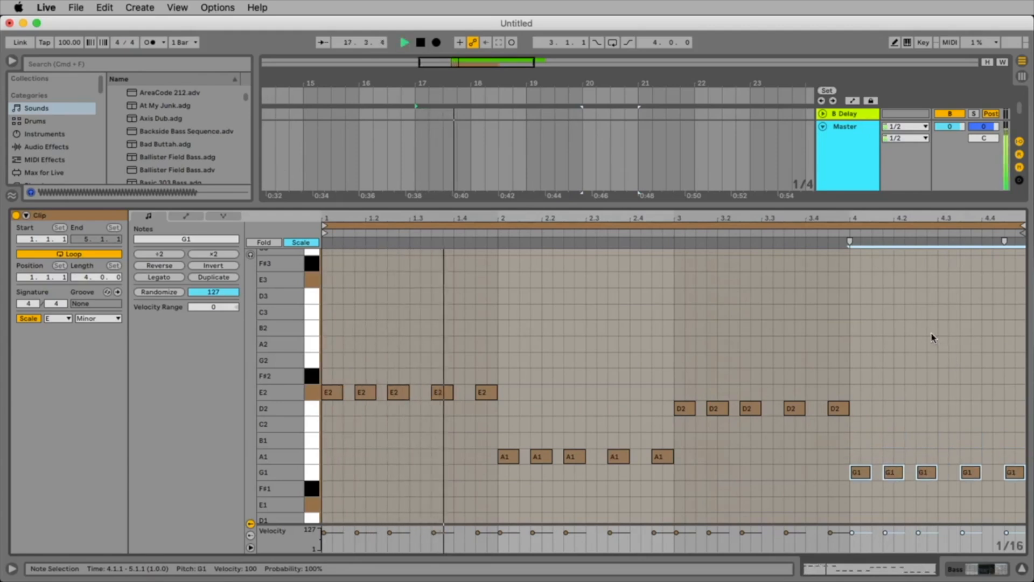
Extend the looped Bass clip in the arrangement to bar 25, matching the end of the Drums loop.
{"action": "left_click_drag", "start_coordinate": [855, 206], "coordinate": [864, 300]}
{"action": "left_click_drag", "start_coordinate": [672, 83], "coordinate": [565, 77]}
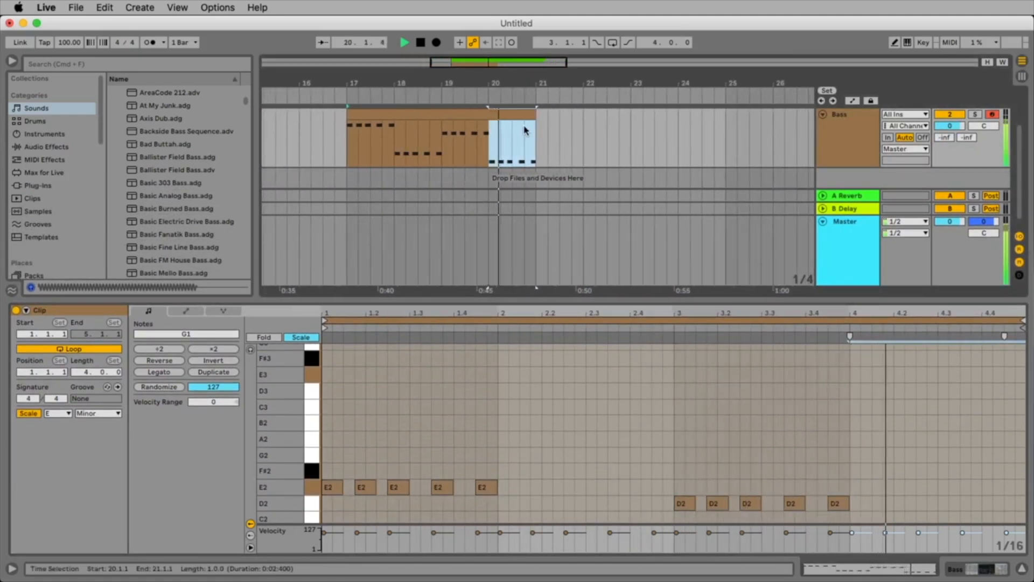
{"action": "left_click_drag", "start_coordinate": [536, 141], "coordinate": [726, 143]}
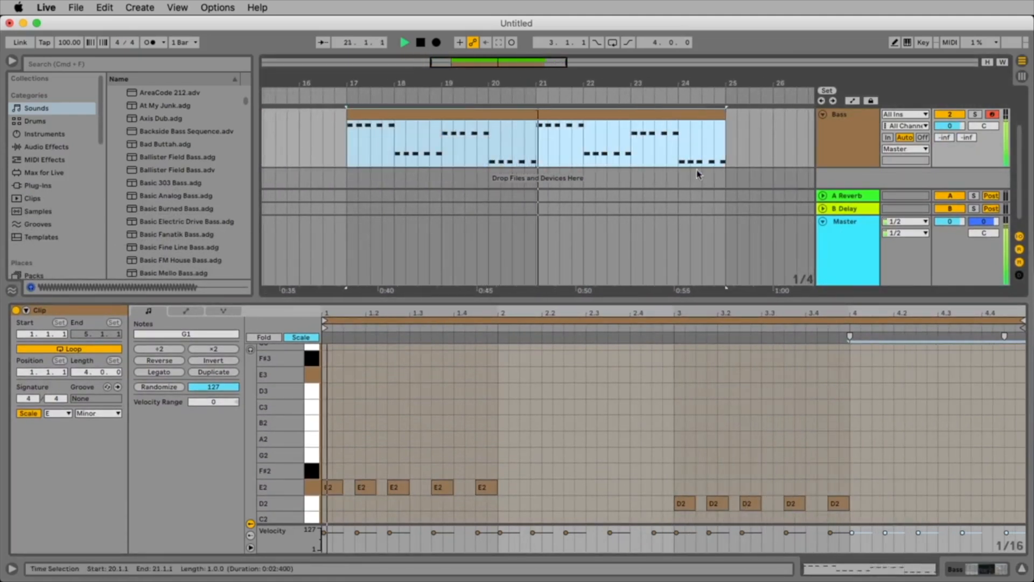
{"action": "scroll", "coordinate": [828, 160], "scroll_direction": "up", "scroll_amount": 3}
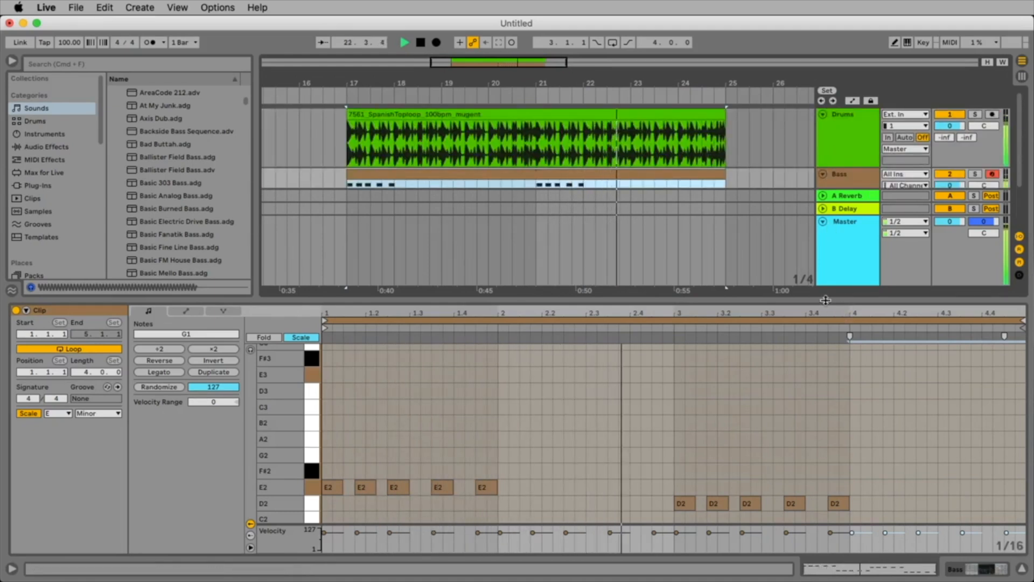
Examine the Limiter on the Master track while the drums and bass play together.
{"action": "double_click", "coordinate": [836, 265]}
{"action": "key", "text": "space"}
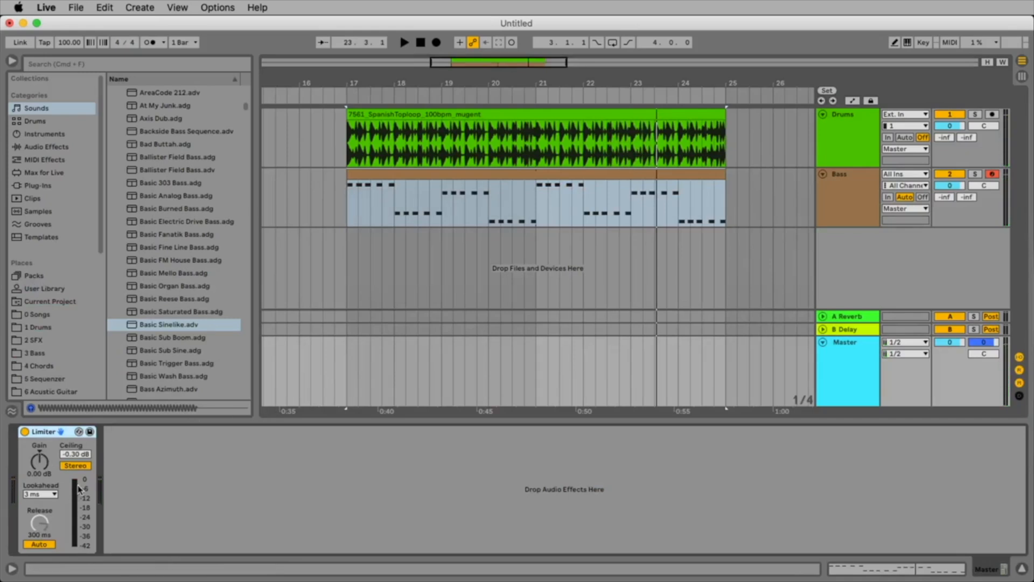
{"action": "key", "text": "space"}
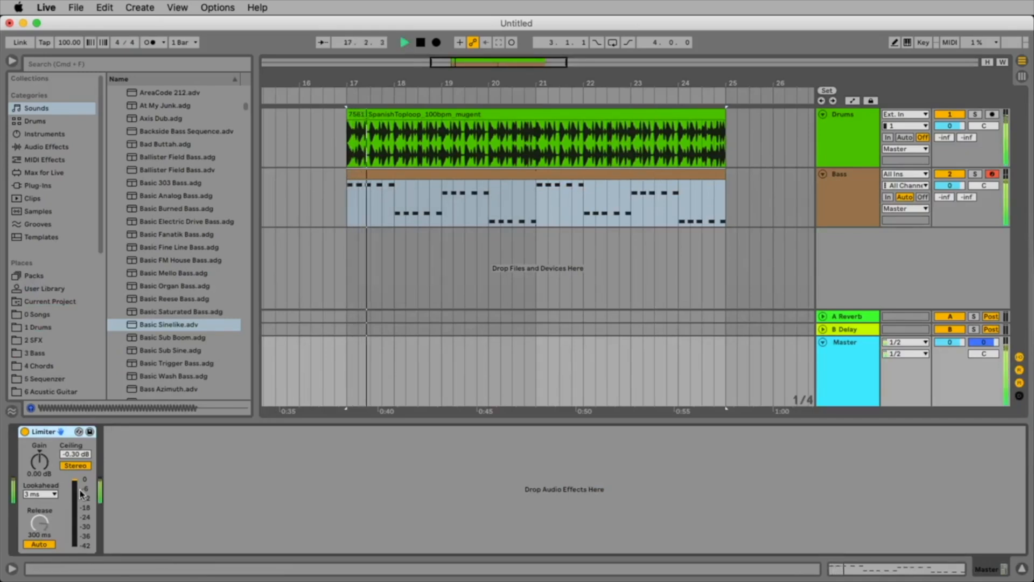
{"action": "key", "text": "space"}
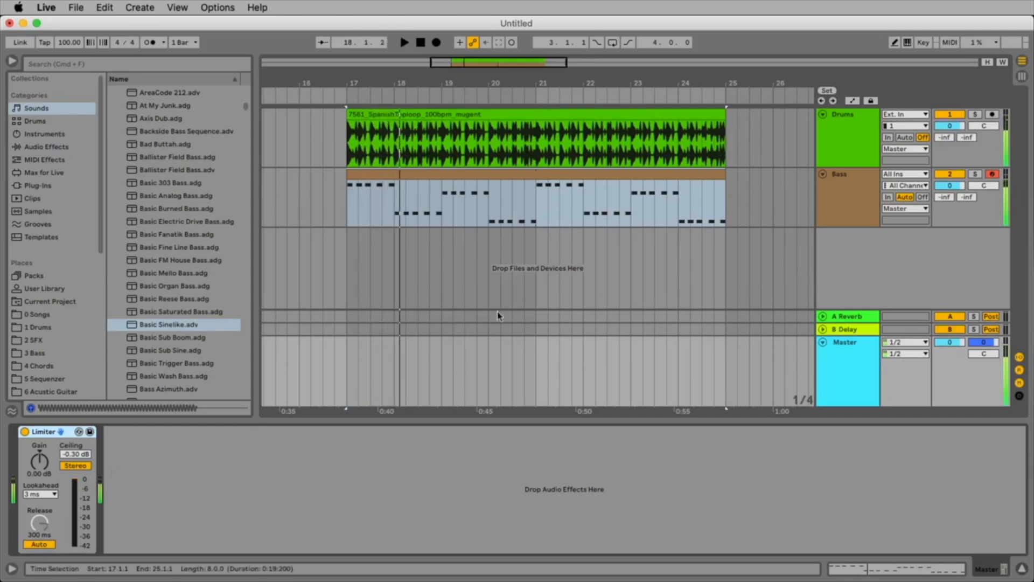
{"action": "left_click", "coordinate": [515, 286]}
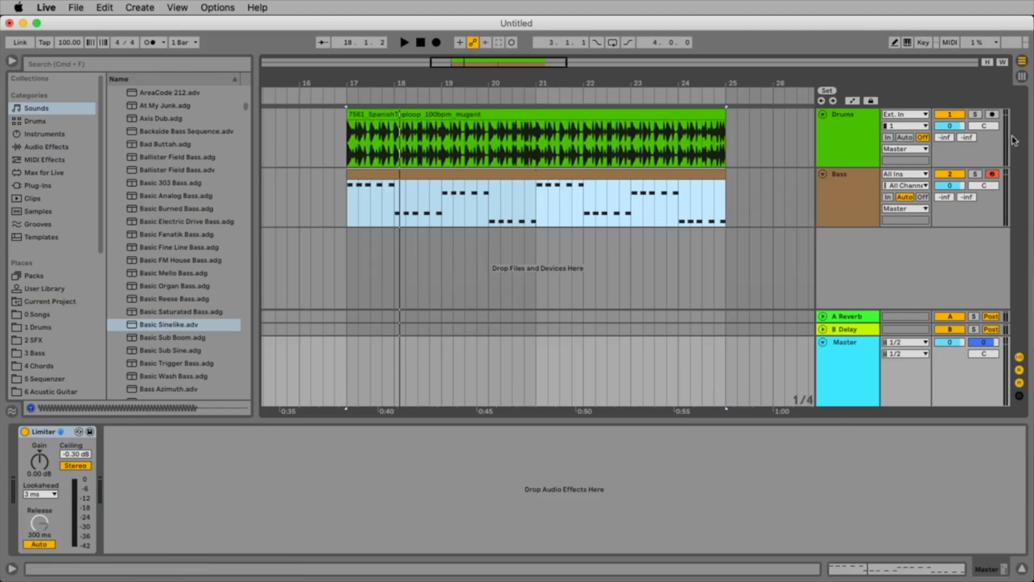
Set the Drums track volume to -3.0 dB and pull the Bass volume down to -inf to hear the drums alone.
{"action": "left_click", "coordinate": [955, 128]}
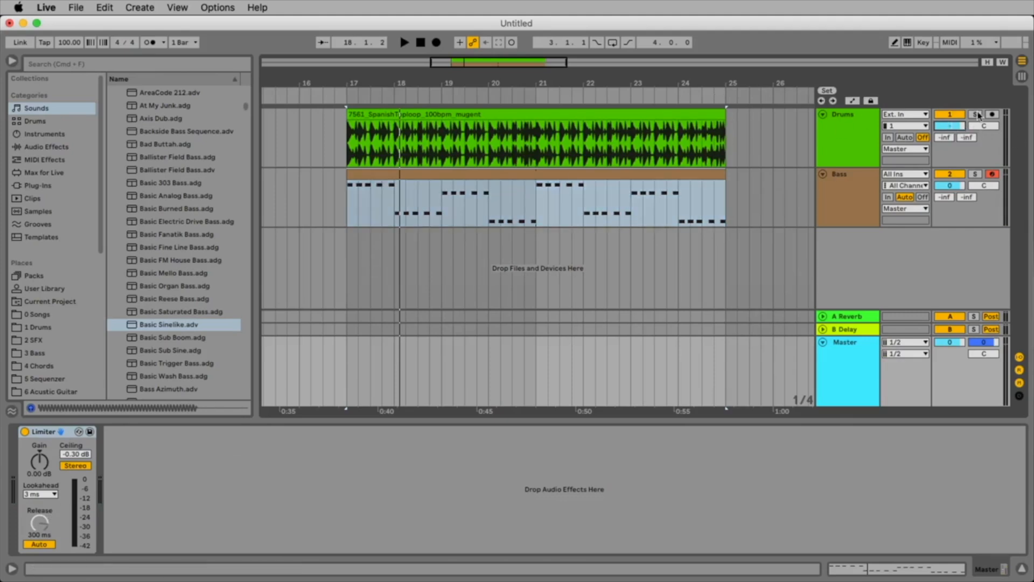
{"action": "left_click_drag", "start_coordinate": [948, 187], "coordinate": [948, 270]}
{"action": "key", "text": "space"}
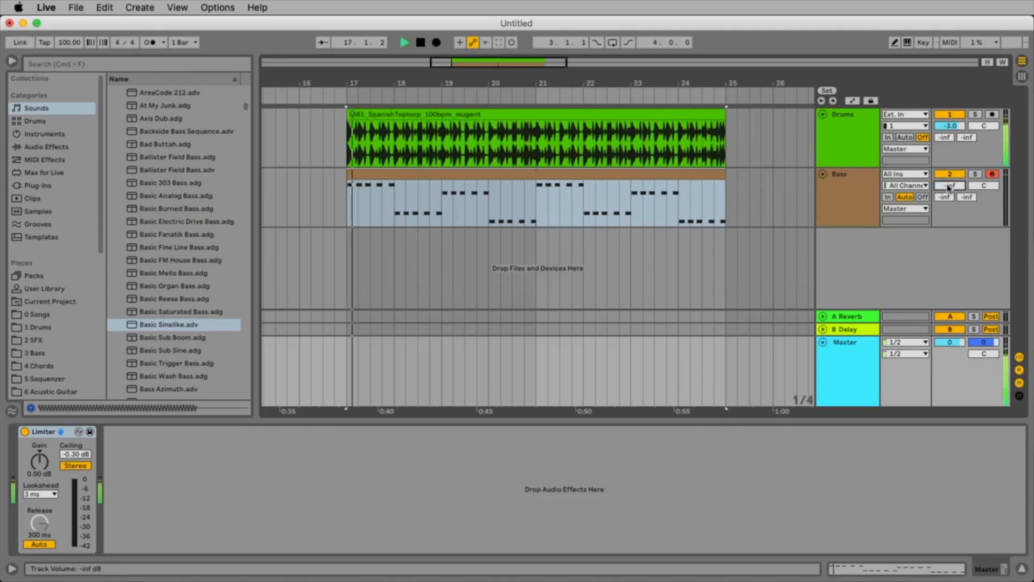
{"action": "key", "text": "space"}
Bring the Bass track volume up to -8.0 dB while listening to it against the drums.
{"action": "mouse_move", "coordinate": [949, 187]}
{"action": "left_mouse_down"}
{"action": "mouse_move", "coordinate": [949, 156]}
{"action": "mouse_move", "coordinate": [949, 231]}
{"action": "mouse_move", "coordinate": [954, 185]}
{"action": "left_mouse_up"}
{"action": "key", "text": "space"}
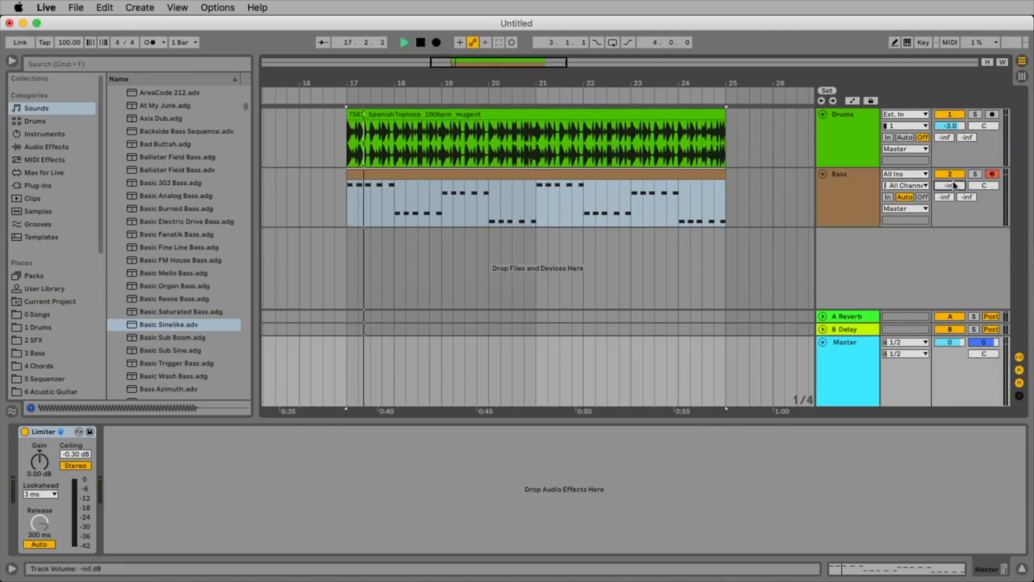
{"action": "key", "text": "space"}
{"action": "key", "text": "space"}
{"action": "left_click_drag", "start_coordinate": [951, 186], "coordinate": [950, 143]}
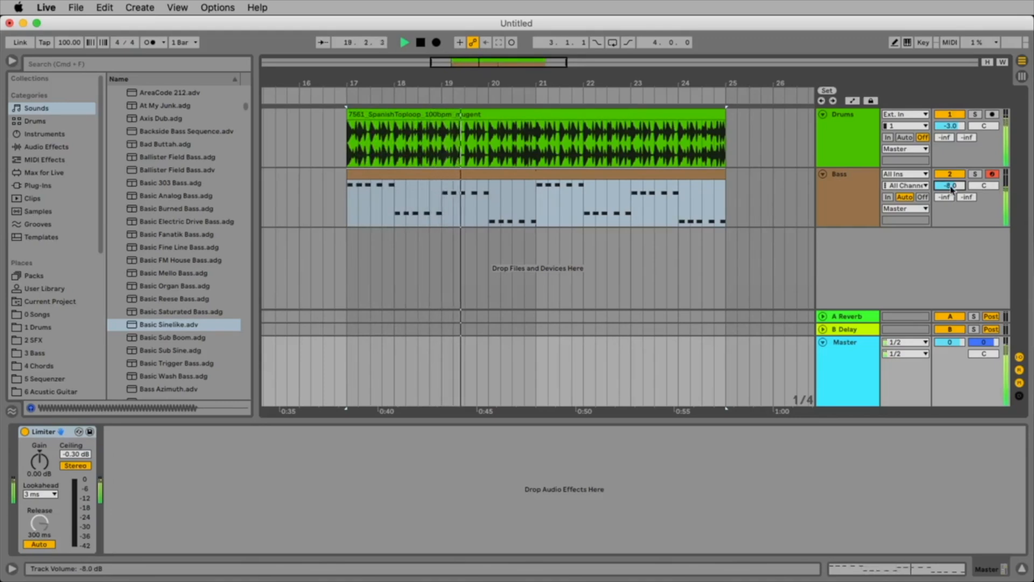
{"action": "left_click", "coordinate": [550, 154]}
{"action": "key", "text": "space"}
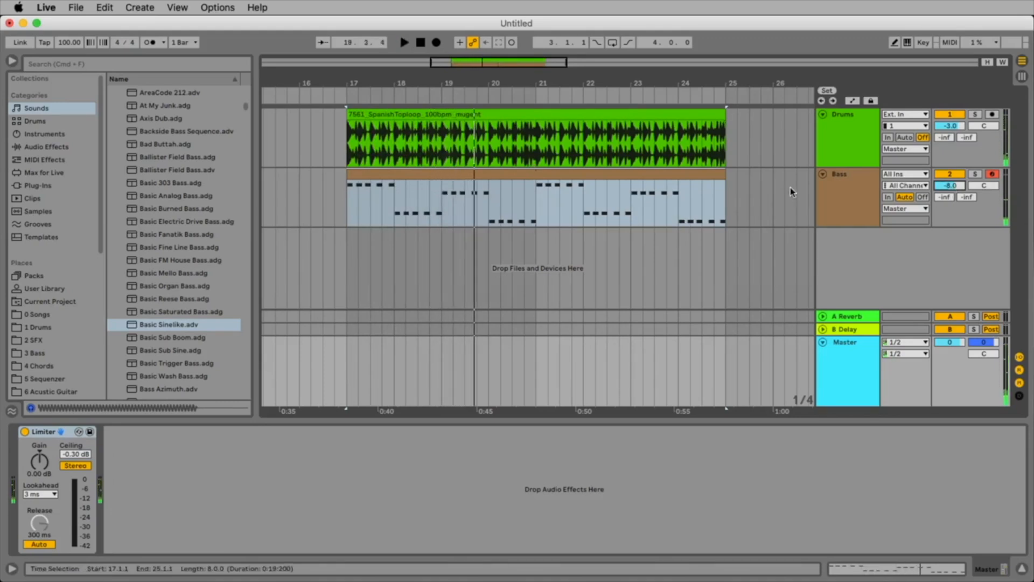
Search the Sounds library for "marim" and expand the Mallets results.
{"action": "mouse_move", "coordinate": [530, 83]}
{"action": "left_mouse_down"}
{"action": "mouse_move", "coordinate": [533, 93]}
{"action": "mouse_move", "coordinate": [533, 84]}
{"action": "left_mouse_up"}
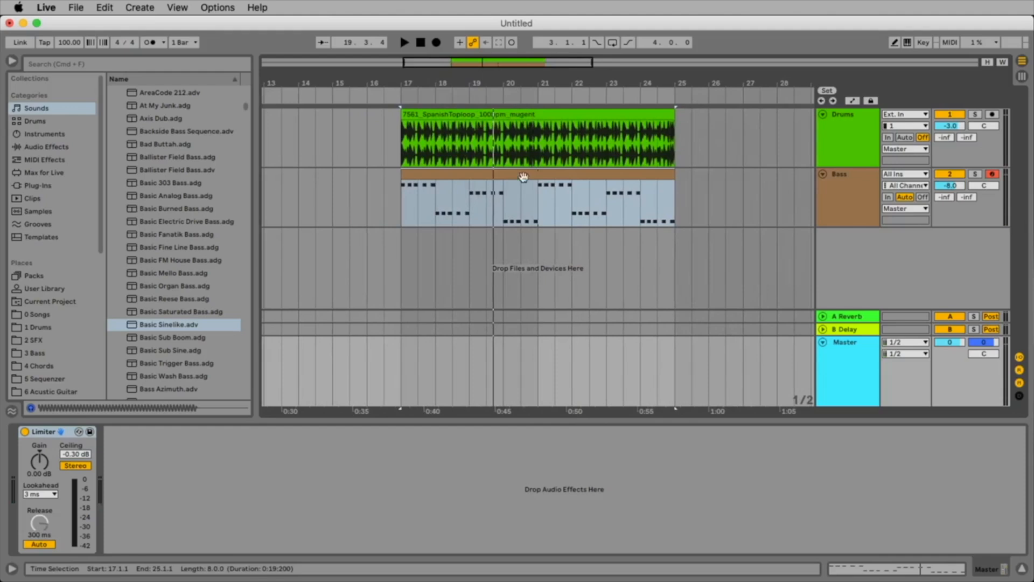
{"action": "left_click", "coordinate": [837, 194]}
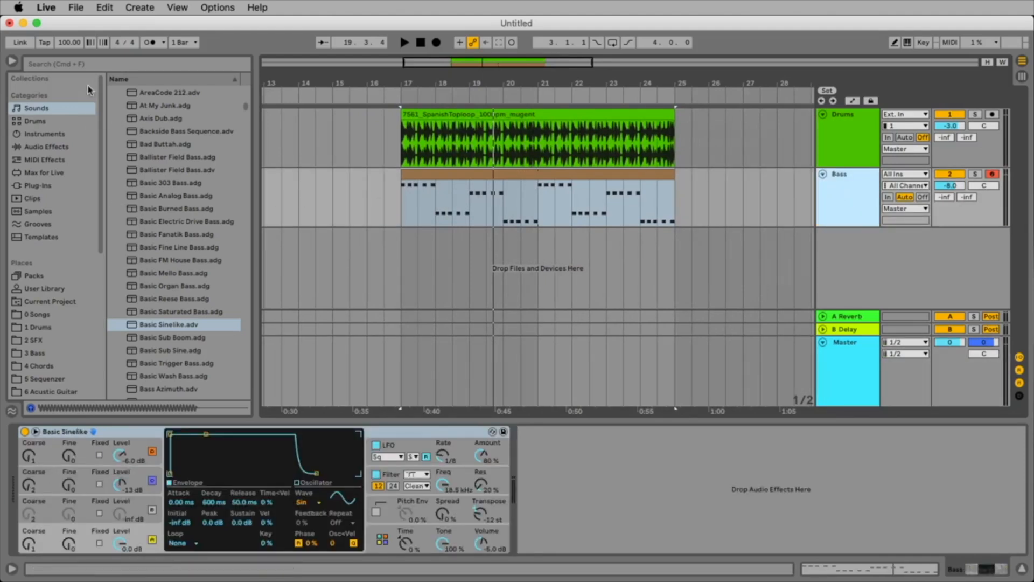
{"action": "left_click", "coordinate": [71, 64]}
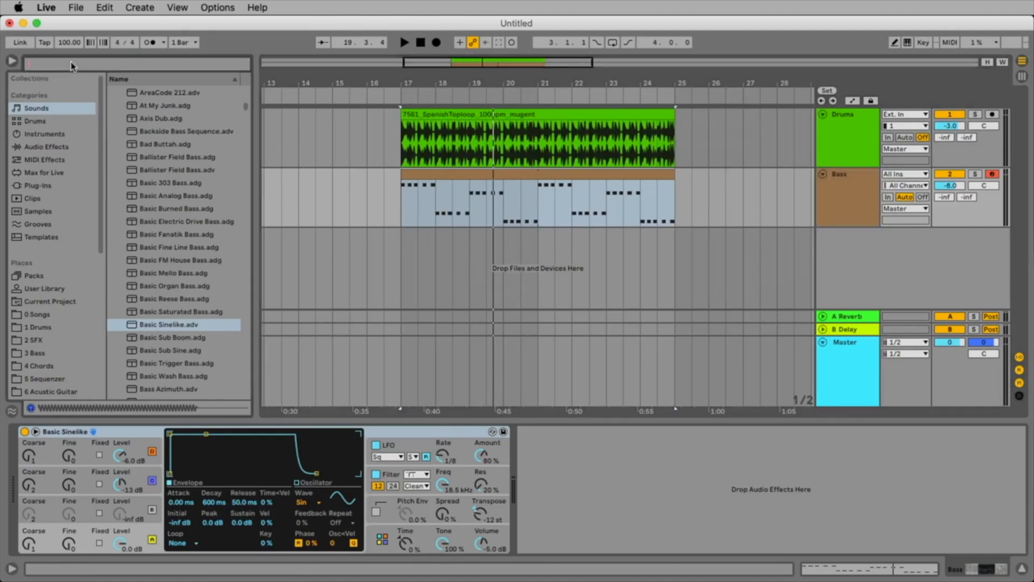
{"action": "type", "text": "marim"}
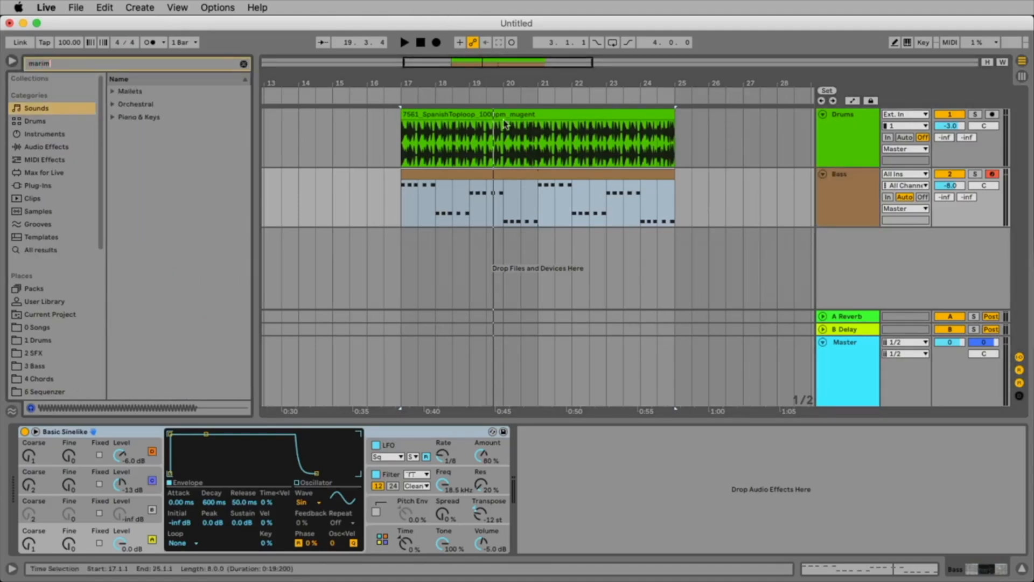
{"action": "left_click", "coordinate": [113, 92]}
Audition the Mallets presets Marimba, Marimba1 Classic, Marimba Rubber Rolls, Marimba Rubber Hits and Marimba Cloth Hits.
{"action": "left_click", "coordinate": [173, 208]}
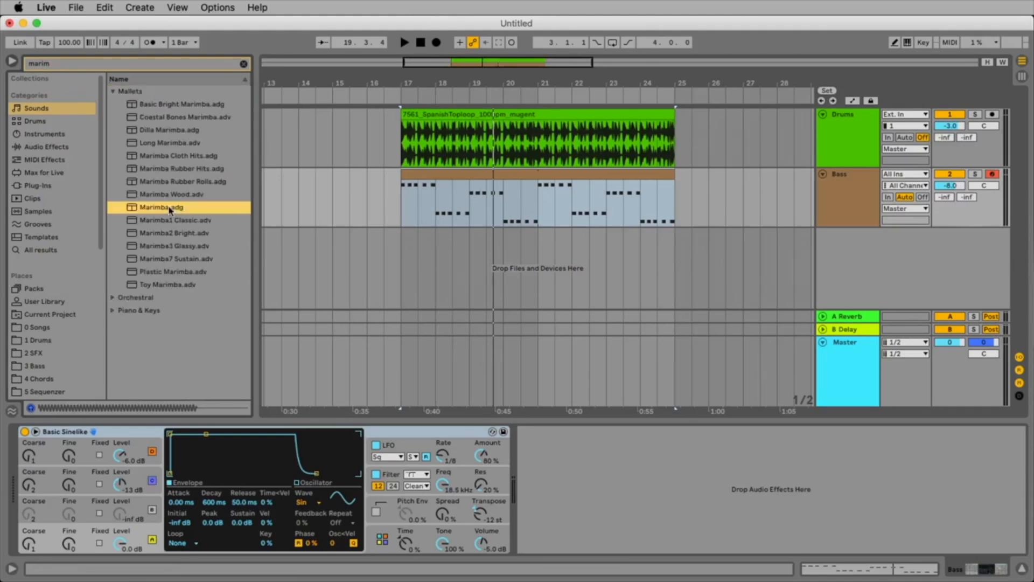
{"action": "left_click", "coordinate": [170, 220]}
{"action": "left_click", "coordinate": [165, 208]}
{"action": "left_click", "coordinate": [167, 182]}
{"action": "left_click", "coordinate": [161, 167]}
{"action": "left_click", "coordinate": [161, 156]}
{"action": "left_click", "coordinate": [166, 168]}
{"action": "left_click", "coordinate": [181, 208]}
{"action": "left_click", "coordinate": [190, 169]}
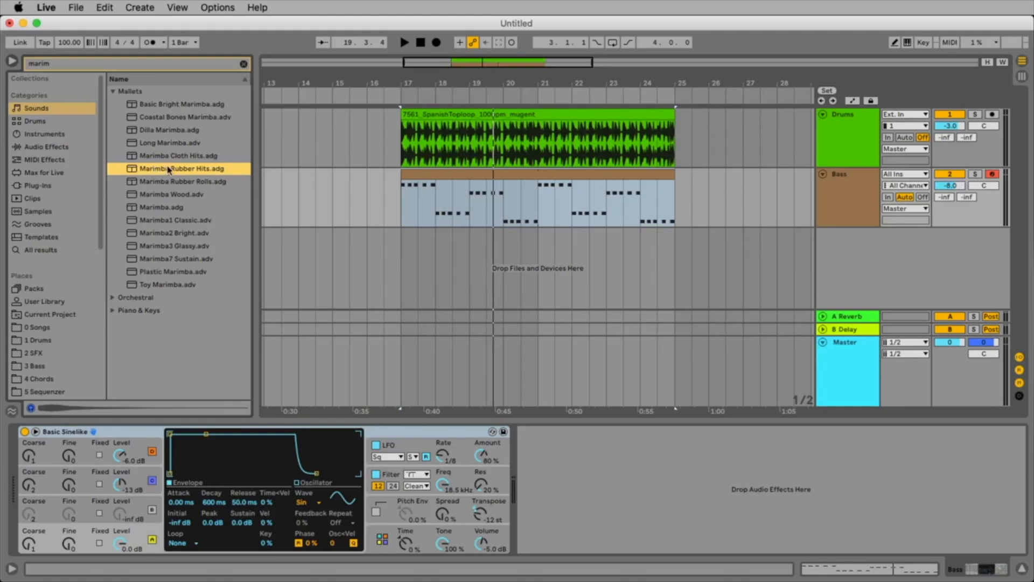
Load Marimba Rubber Hits onto a new track below Bass, unfold it and copy the Bass clip onto it at bar 17.
{"action": "left_click_drag", "start_coordinate": [162, 170], "coordinate": [523, 269]}
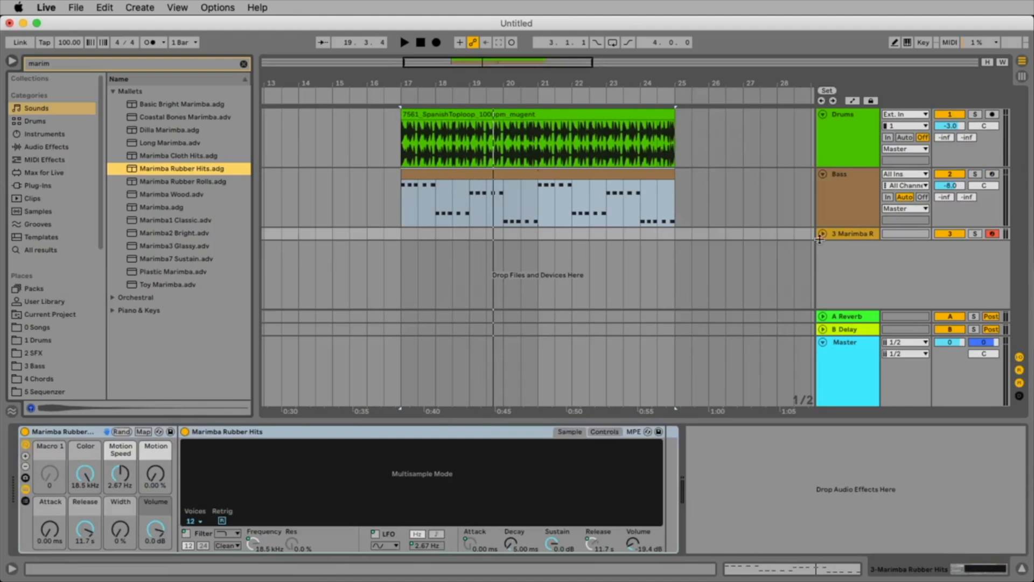
{"action": "left_click", "coordinate": [822, 235]}
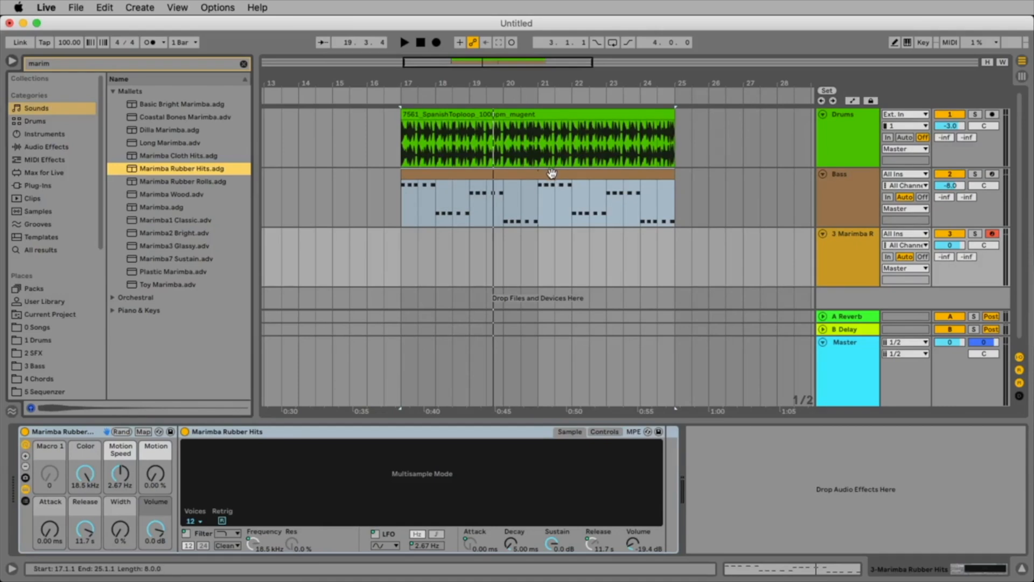
{"action": "left_click_drag", "start_coordinate": [552, 173], "coordinate": [561, 245]}
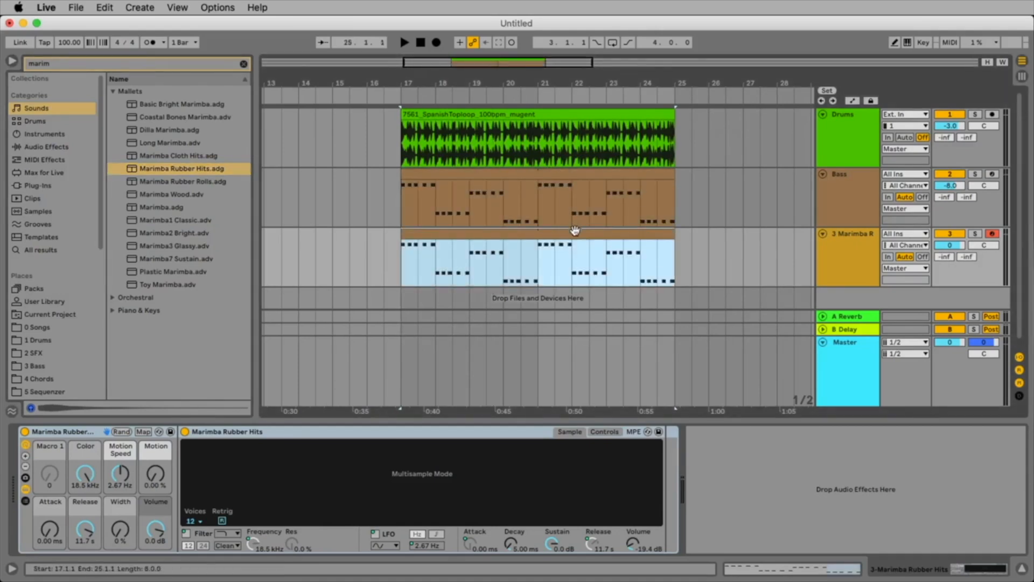
Recolour the Marimba Rubber Hits track and its copied clip at bar 17 blue.
{"action": "right_click", "coordinate": [844, 246]}
{"action": "left_click", "coordinate": [962, 476]}
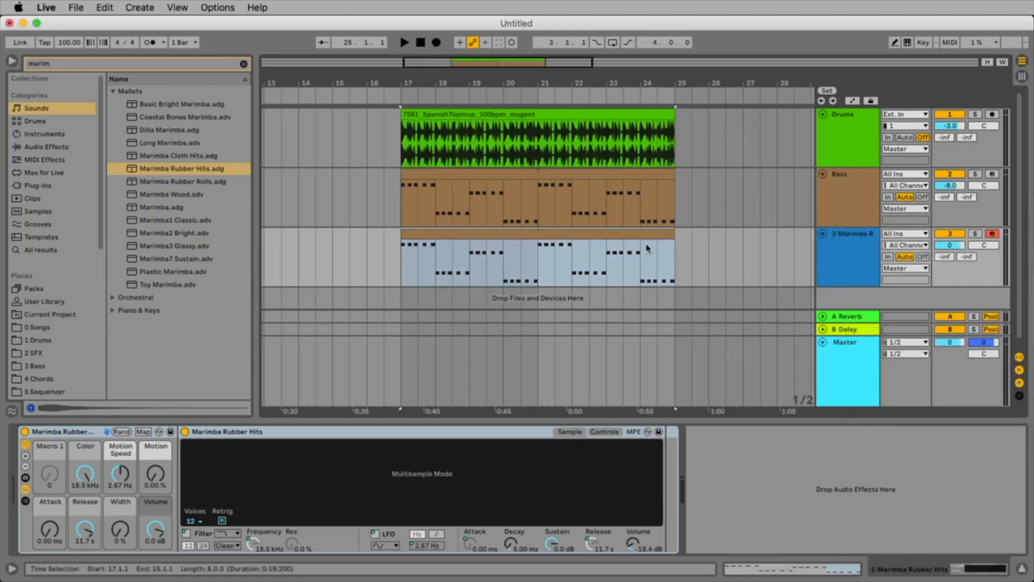
{"action": "left_click", "coordinate": [639, 235]}
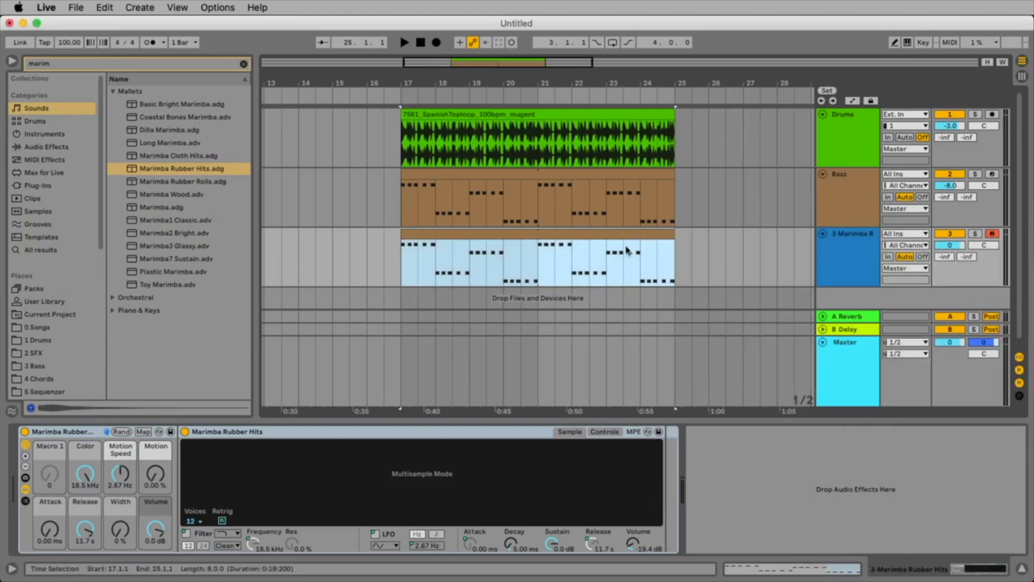
{"action": "right_click", "coordinate": [626, 247]}
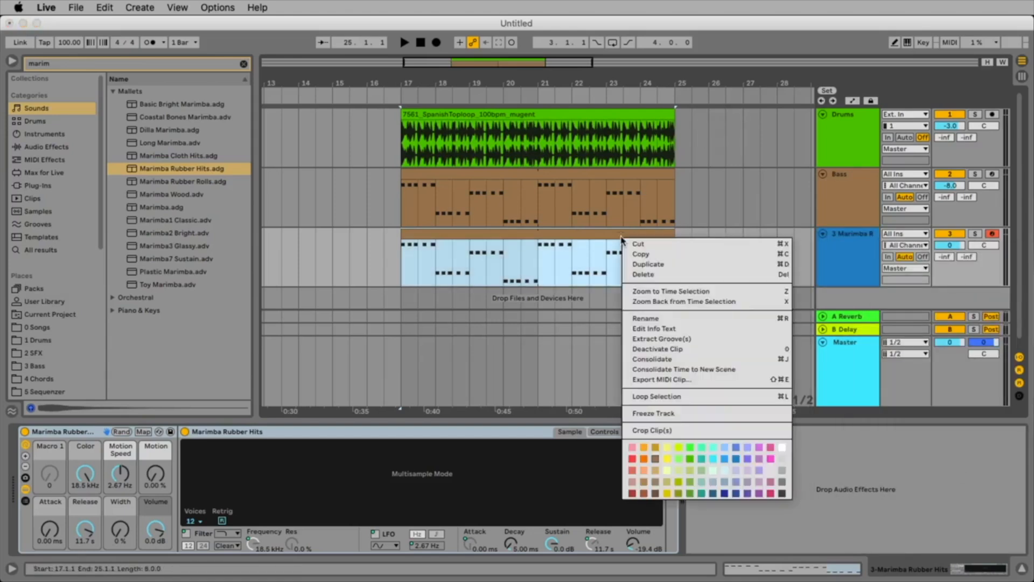
{"action": "left_click", "coordinate": [738, 458]}
Listen to the marimba part in the mix and solo its track to hear it alone.
{"action": "key", "text": "space"}
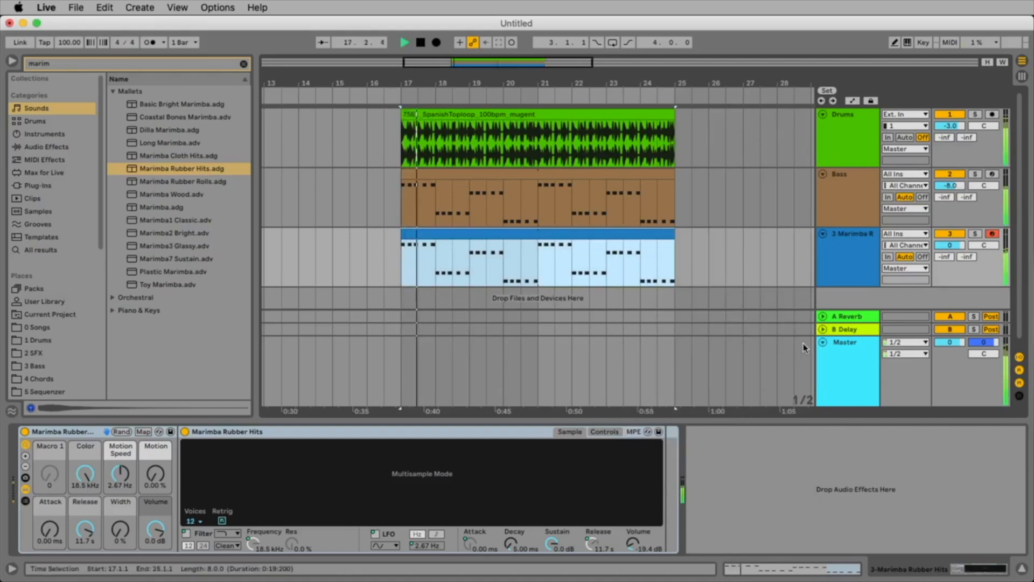
{"action": "key", "text": "space"}
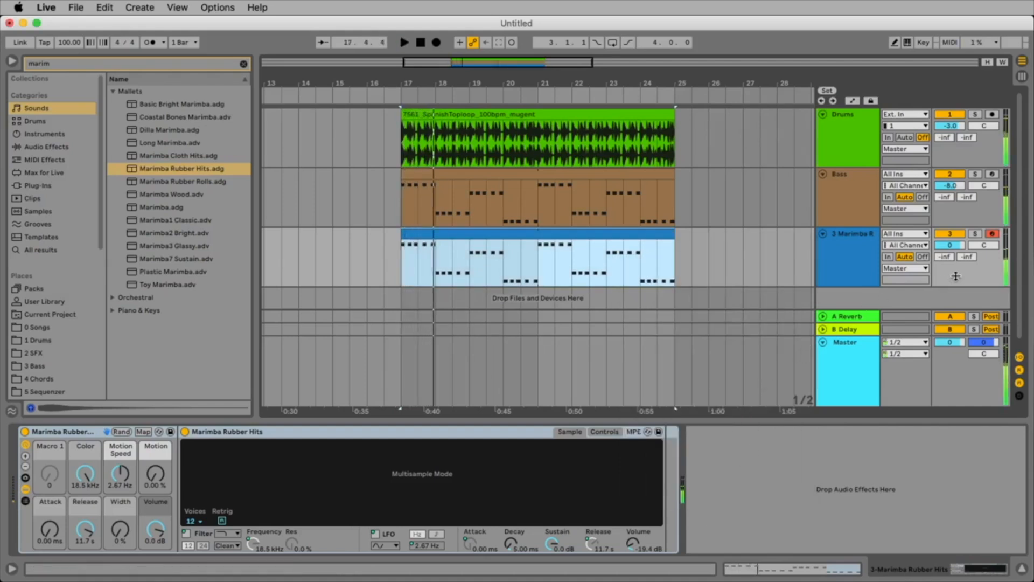
{"action": "left_click", "coordinate": [976, 234]}
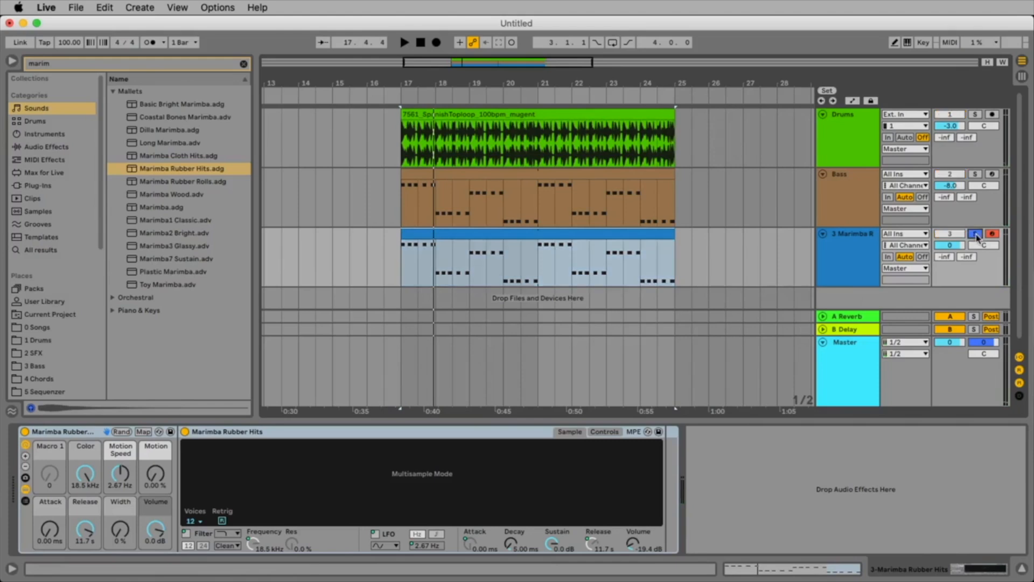
{"action": "key", "text": "space"}
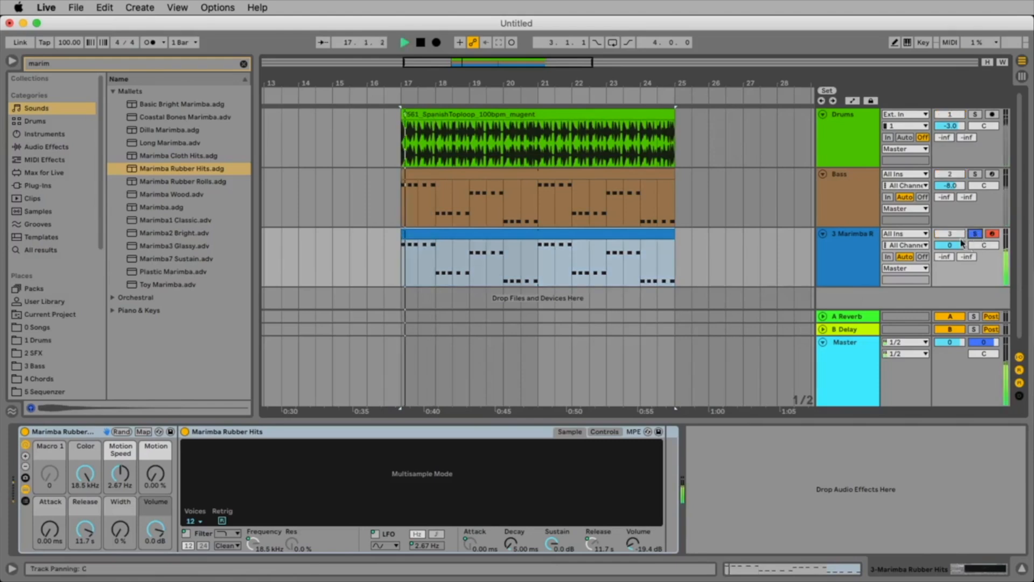
Open the marimba clip, transpose all its notes up one octave to E3, A2, D3 and G2, and listen to it.
{"action": "double_click", "coordinate": [503, 232]}
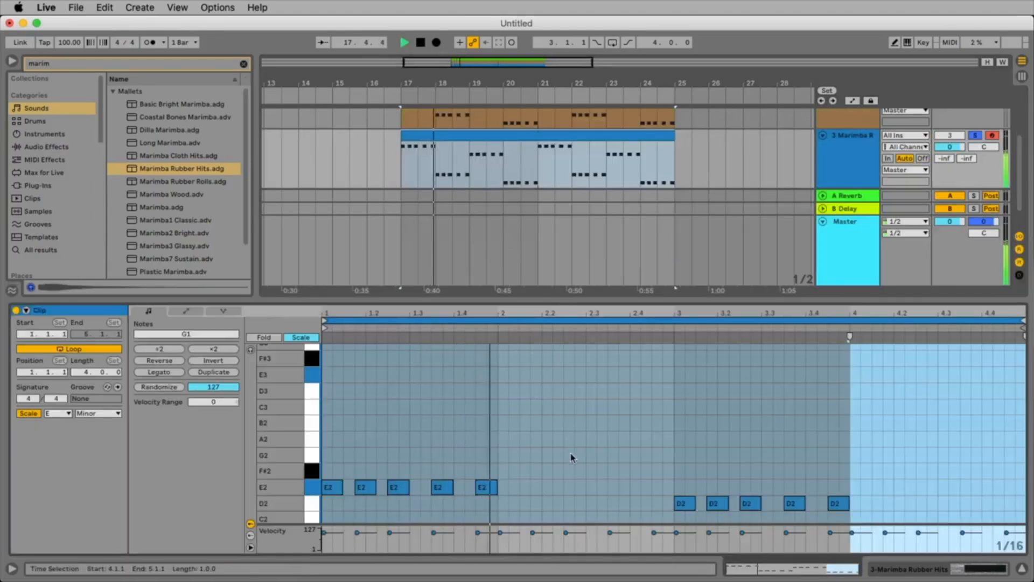
{"action": "scroll", "coordinate": [568, 452], "scroll_direction": "down", "scroll_amount": 3}
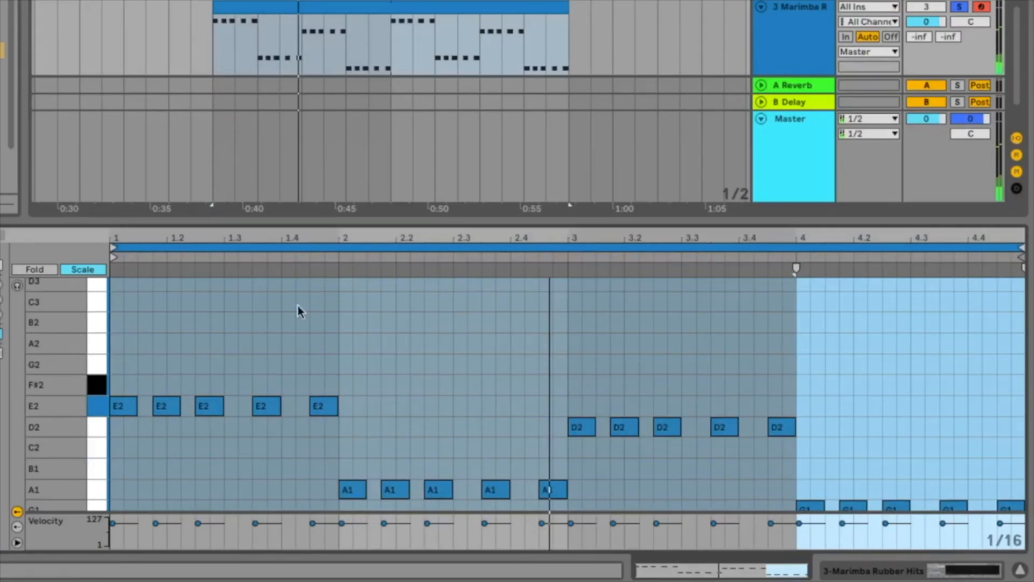
{"action": "key", "text": "ctrl+a"}
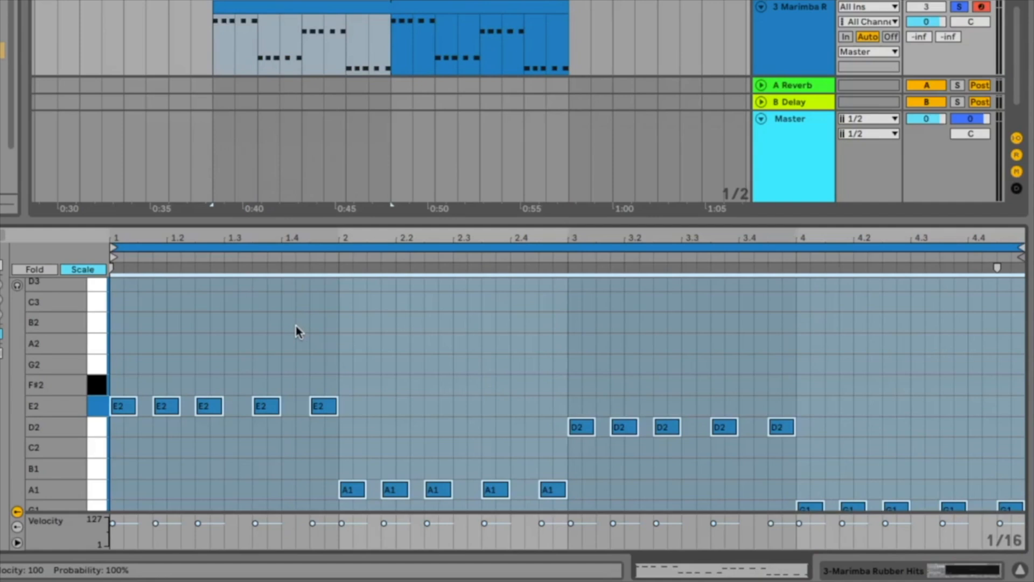
{"action": "key", "text": "shift+Up"}
{"action": "key", "text": "shift+Down"}
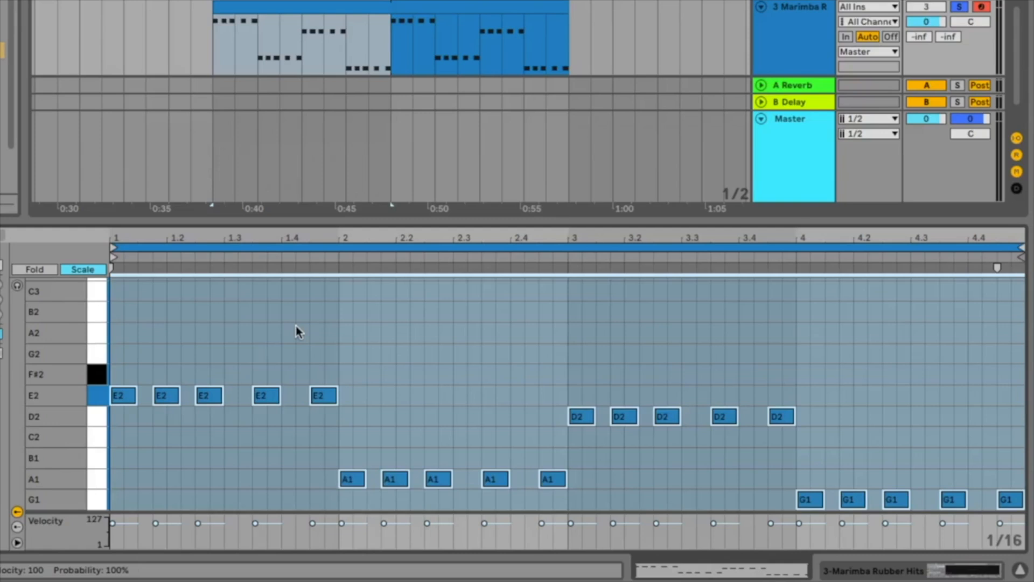
{"action": "key", "text": "shift+Up"}
{"action": "key", "text": "space"}
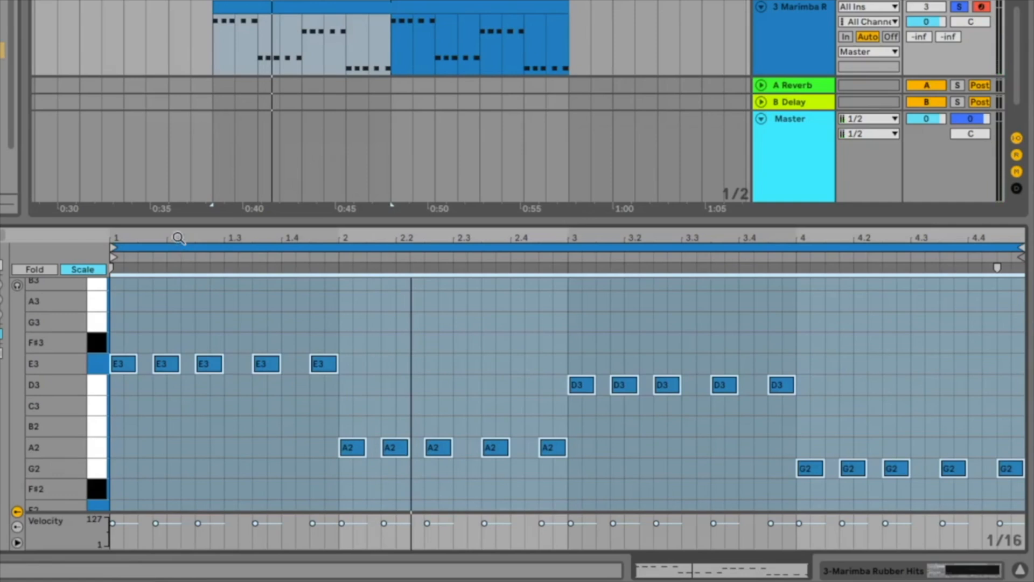
Duplicate all the marimba notes two scale steps higher, adding G3, C3, F#3 and B2, and play the result.
{"action": "scroll", "coordinate": [277, 364], "scroll_direction": "up", "scroll_amount": 1}
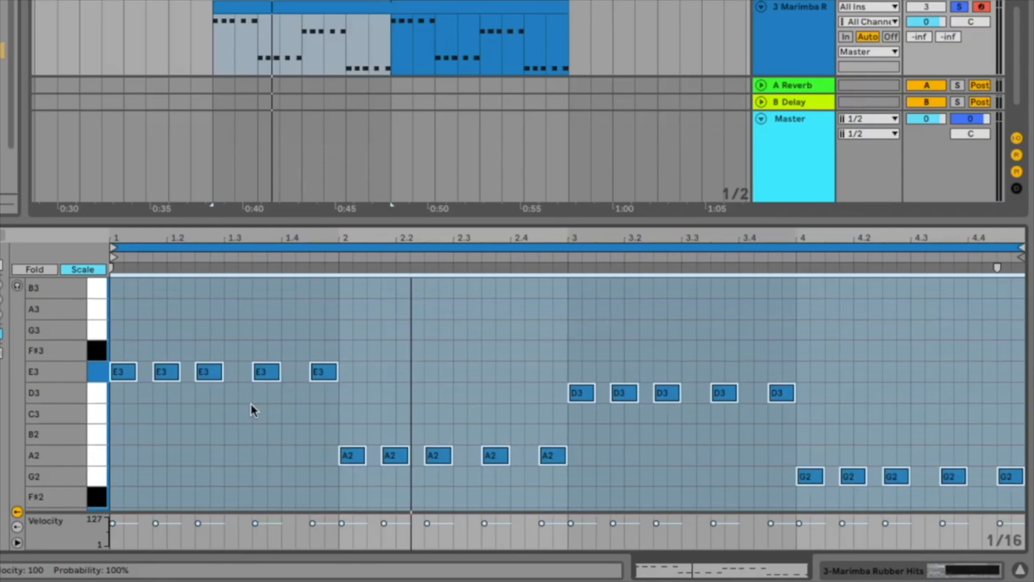
{"action": "scroll", "coordinate": [431, 379], "scroll_direction": "up", "scroll_amount": 1}
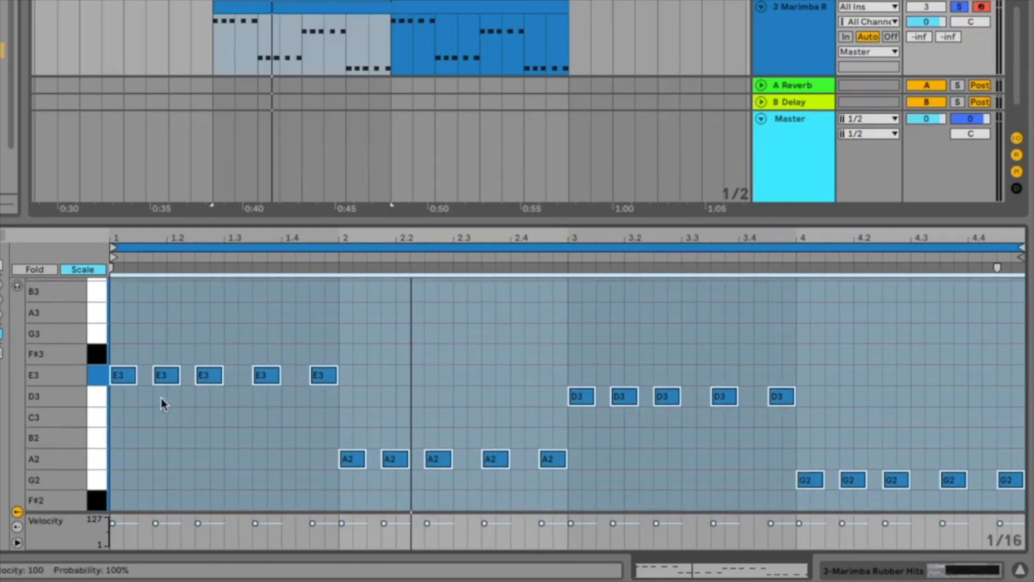
{"action": "scroll", "coordinate": [153, 392], "scroll_direction": "up", "scroll_amount": 1}
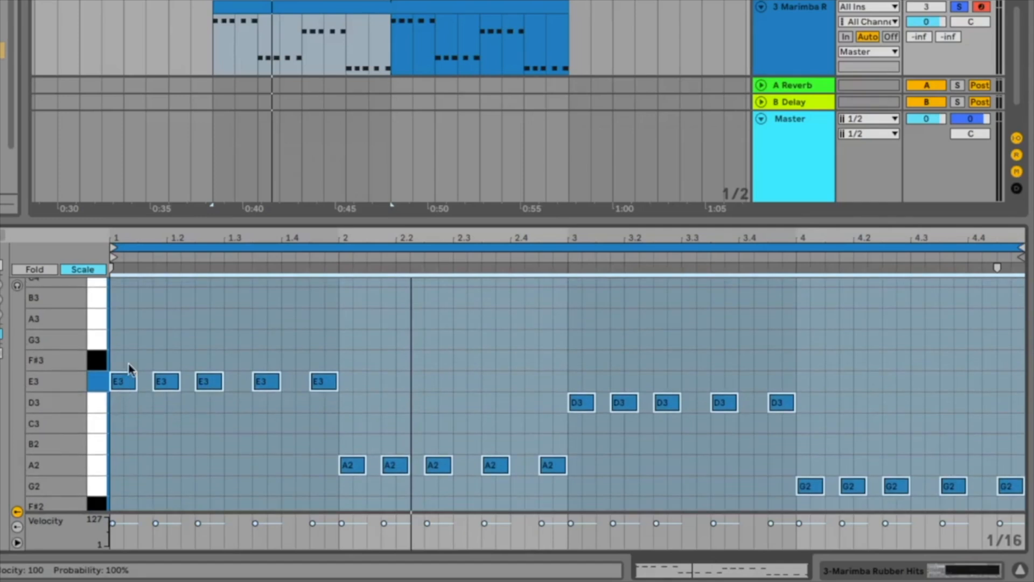
{"action": "left_click", "coordinate": [83, 271]}
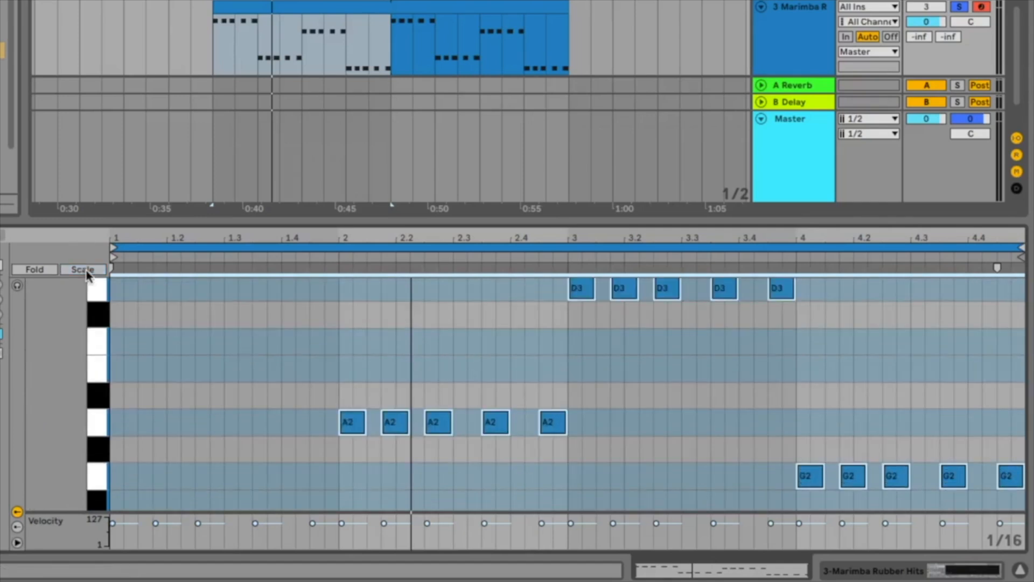
{"action": "left_click", "coordinate": [90, 270]}
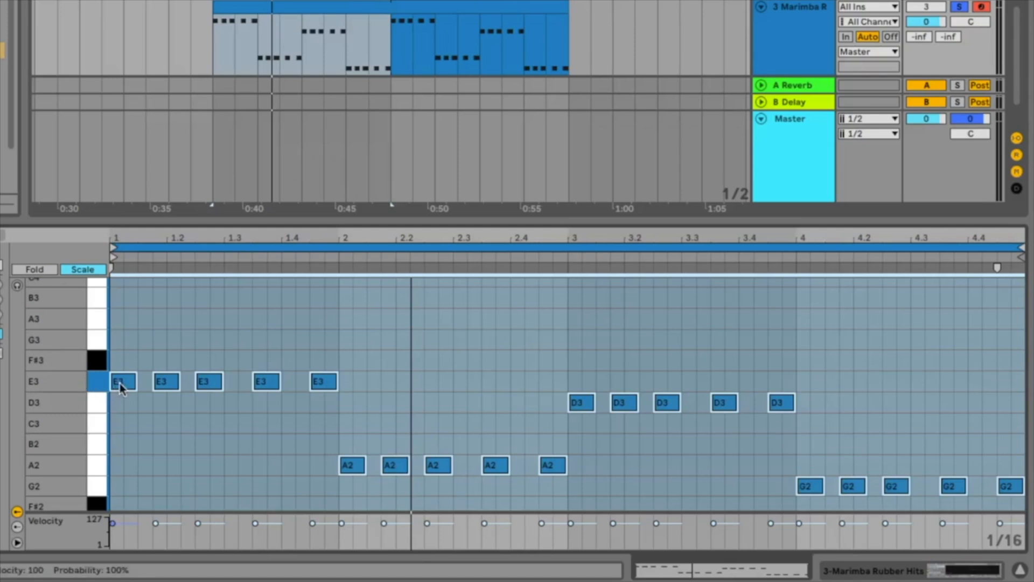
{"action": "left_click_drag", "start_coordinate": [119, 383], "coordinate": [120, 349]}
{"action": "key", "text": "space"}
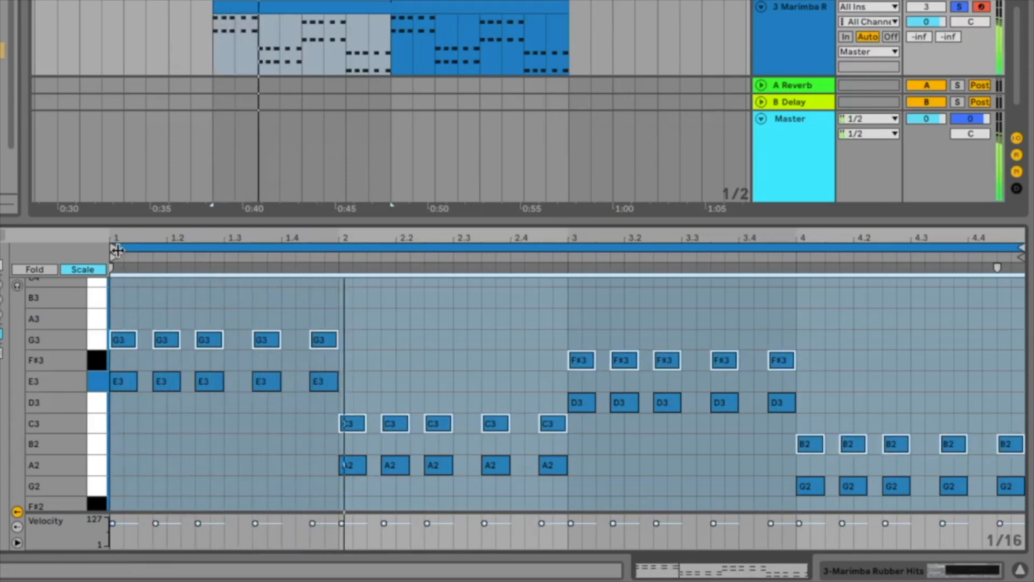
Duplicate the upper notes another two scale steps higher to add B3, E3, A3 and D3, play the chords and enlarge the note editor.
{"action": "scroll", "coordinate": [185, 344], "scroll_direction": "up", "scroll_amount": 2}
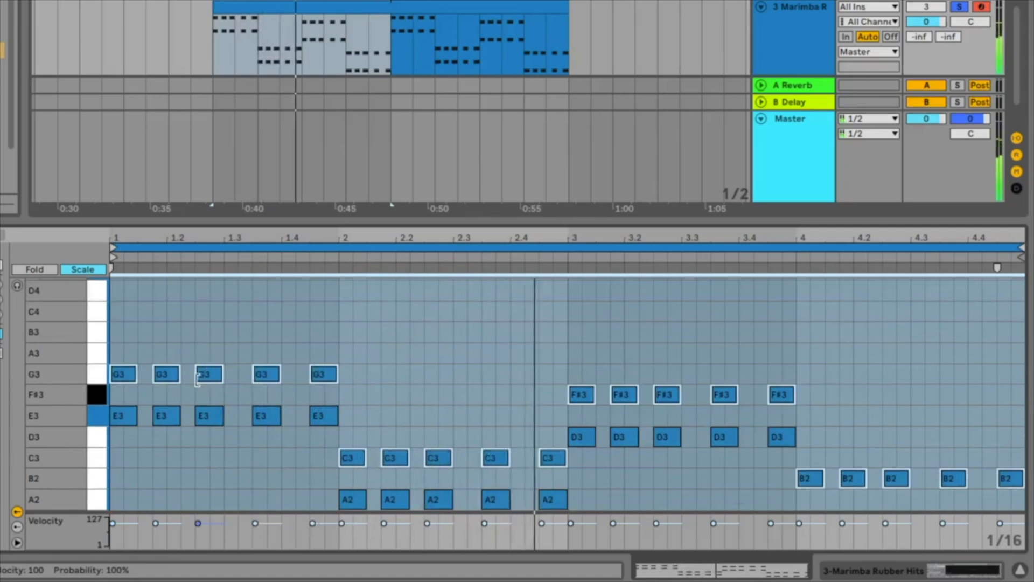
{"action": "left_click_drag", "start_coordinate": [124, 373], "coordinate": [116, 340]}
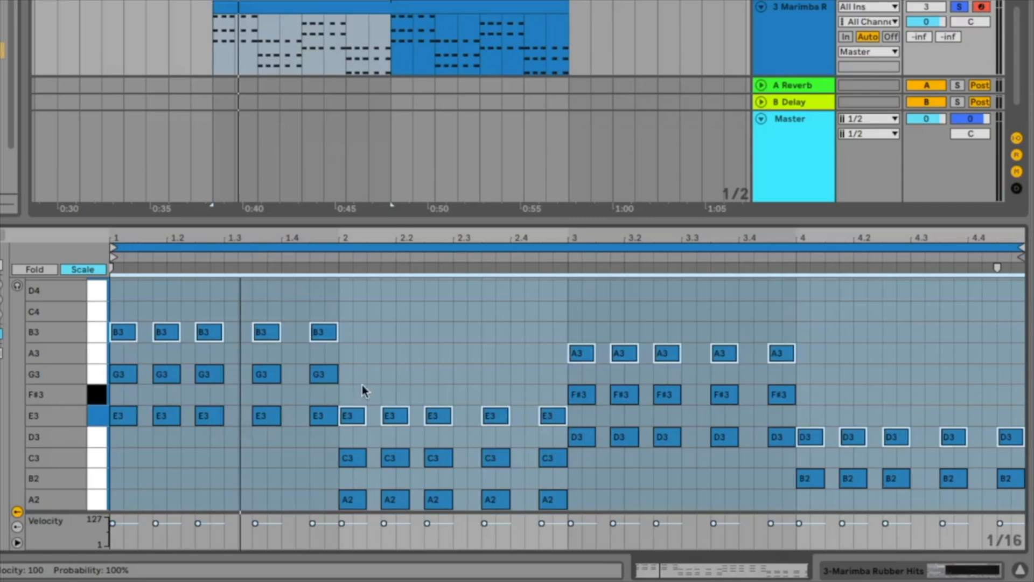
{"action": "key", "text": "space"}
{"action": "scroll", "coordinate": [374, 360], "scroll_direction": "down", "scroll_amount": 1}
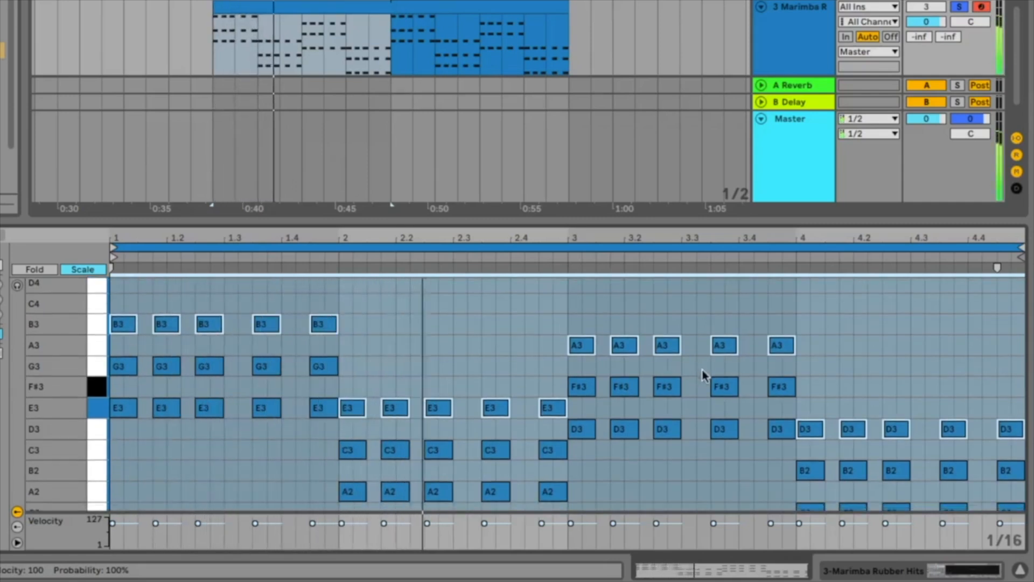
{"action": "scroll", "coordinate": [715, 374], "scroll_direction": "down", "scroll_amount": 2}
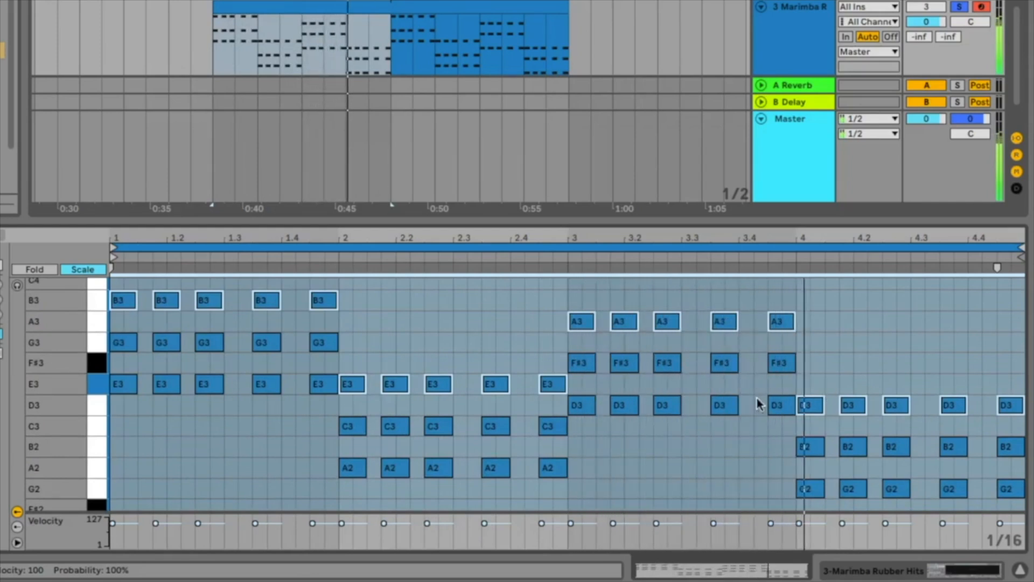
{"action": "left_click_drag", "start_coordinate": [668, 217], "coordinate": [672, 157]}
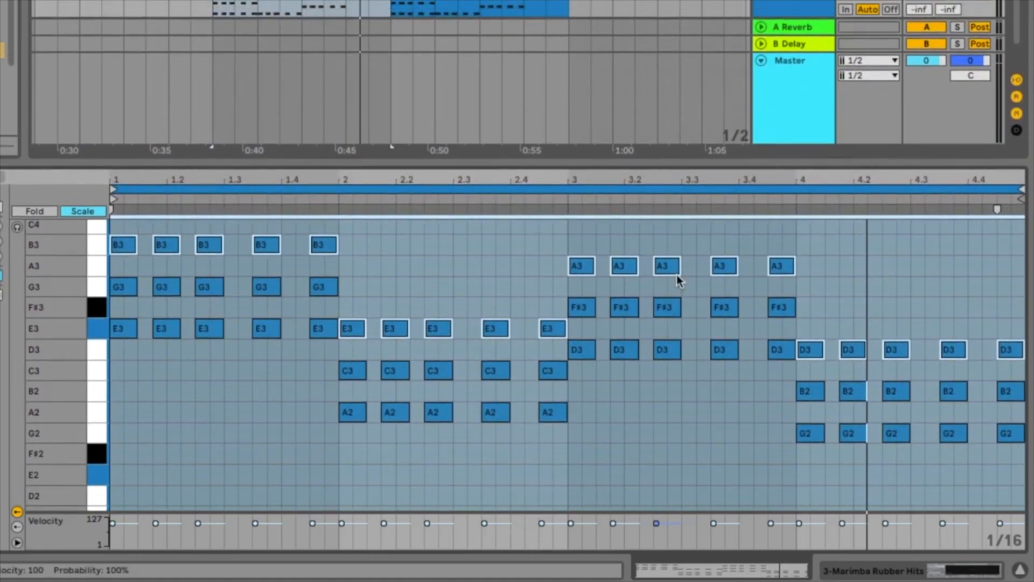
Examine the middle note of the marimba chord in each of the four bars.
{"action": "left_click", "coordinate": [266, 286]}
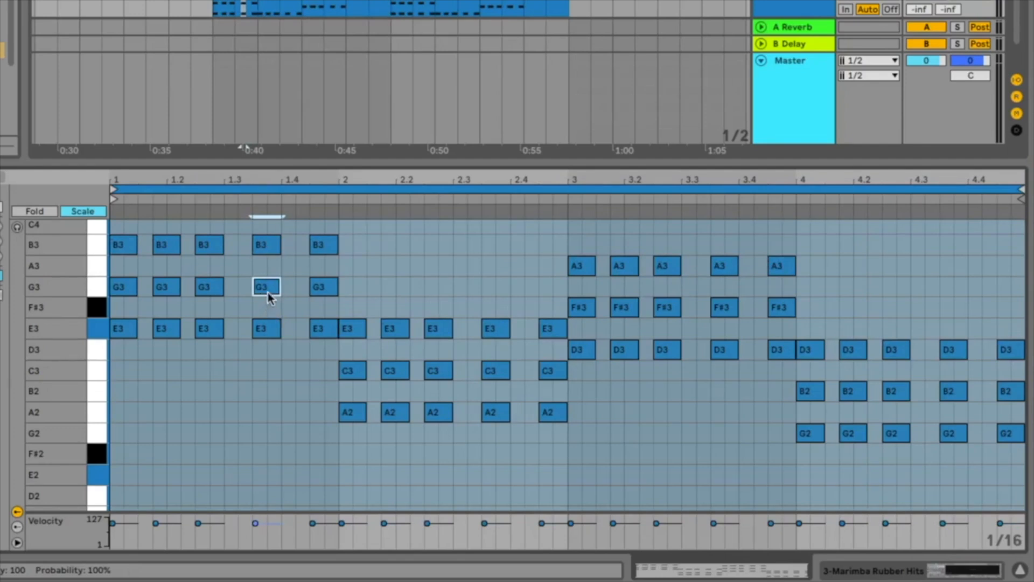
{"action": "left_click", "coordinate": [623, 311]}
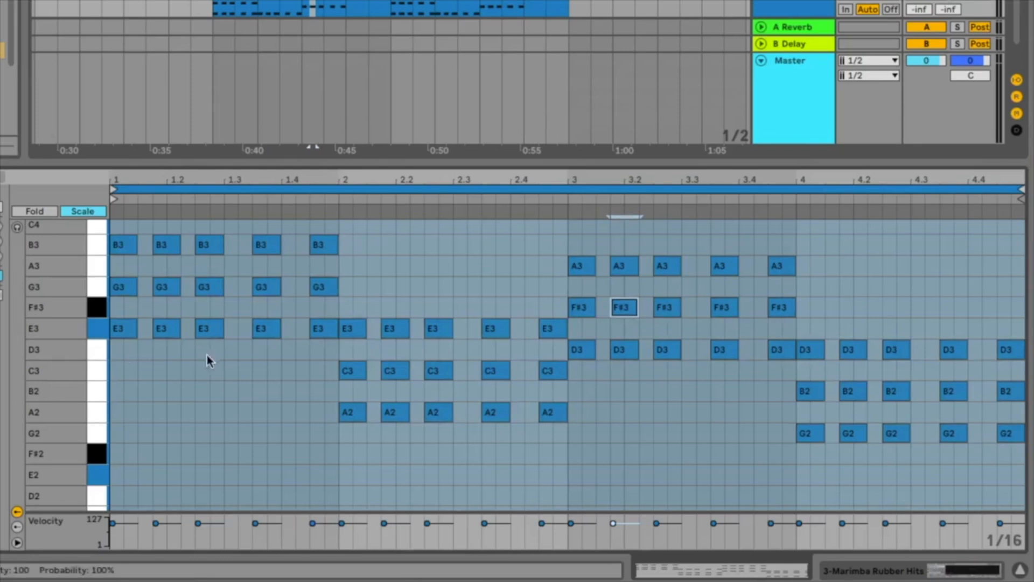
{"action": "left_click", "coordinate": [672, 306]}
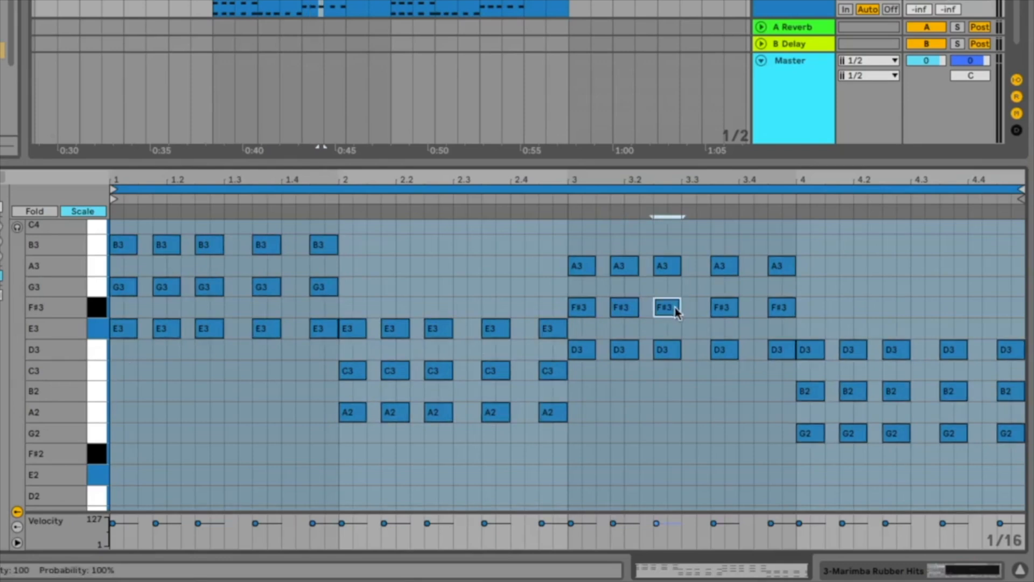
{"action": "left_click", "coordinate": [262, 293]}
{"action": "left_click", "coordinate": [390, 371]}
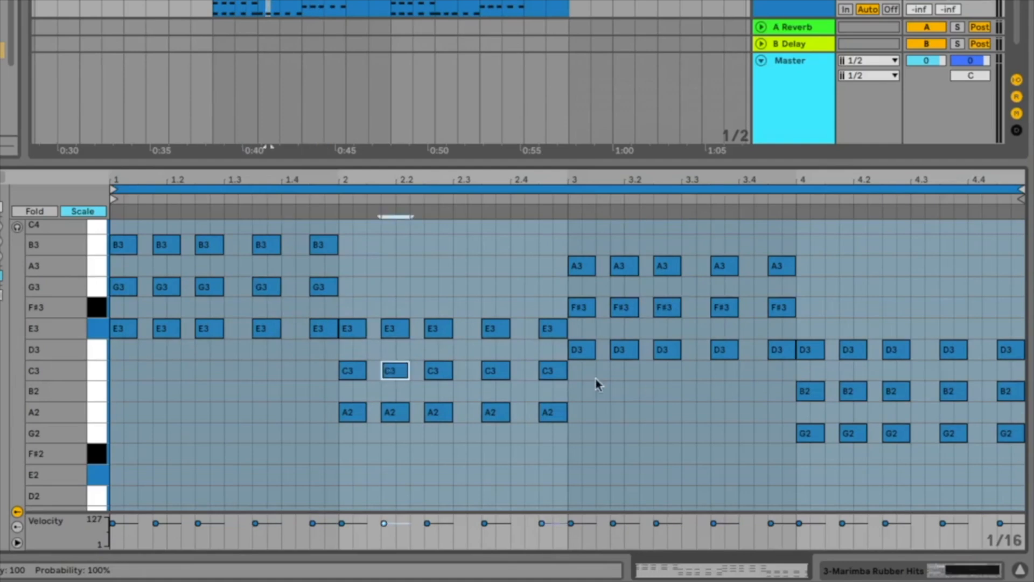
{"action": "left_click", "coordinate": [859, 392]}
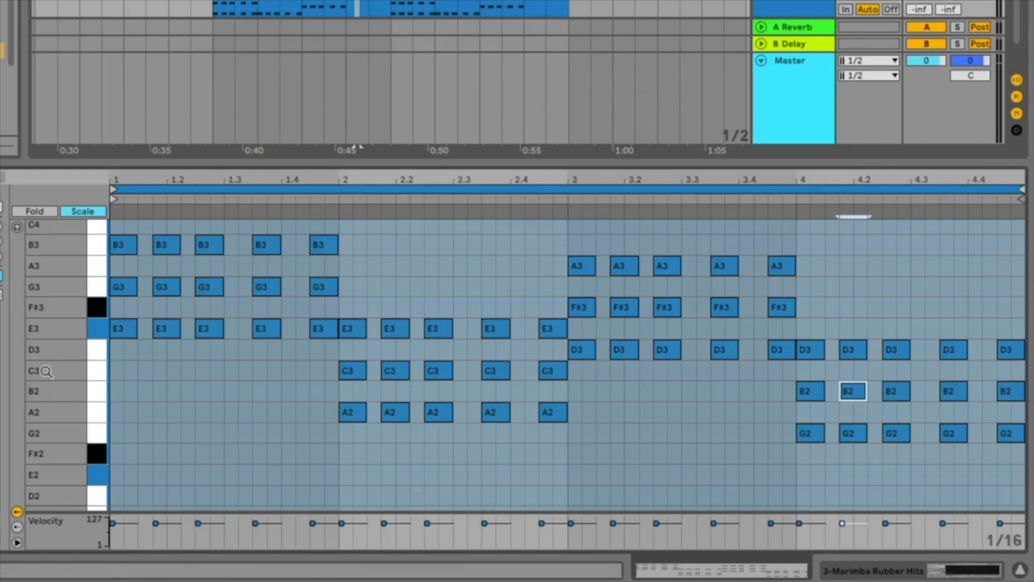
Compare the semitone spacing of the chord notes with all keys shown, then return the note editor to Scale view.
{"action": "left_click", "coordinate": [89, 217]}
{"action": "scroll", "coordinate": [296, 362], "scroll_direction": "up", "scroll_amount": 3}
{"action": "scroll", "coordinate": [299, 361], "scroll_direction": "up", "scroll_amount": 4}
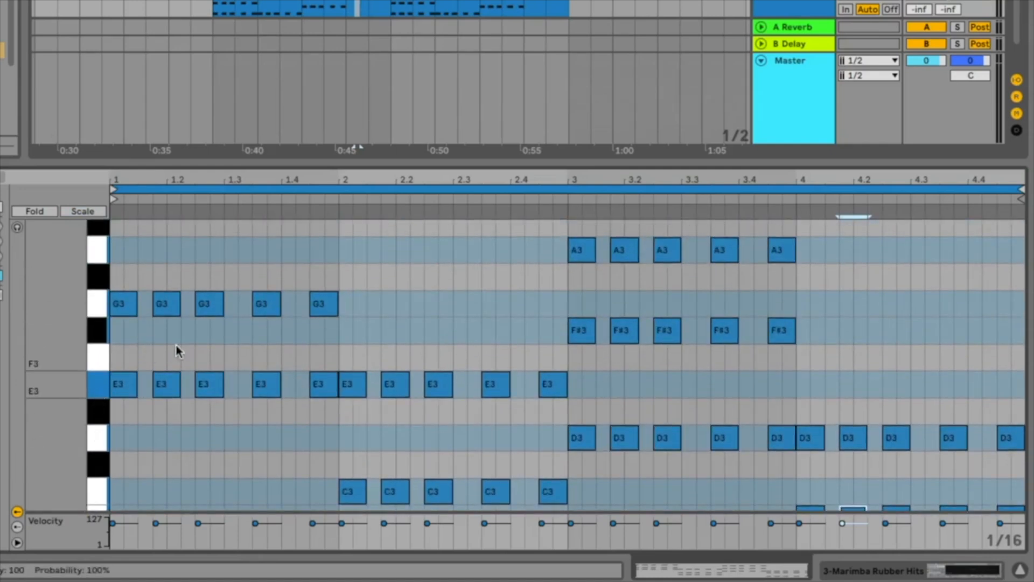
{"action": "scroll", "coordinate": [652, 298], "scroll_direction": "down", "scroll_amount": 2}
{"action": "scroll", "coordinate": [654, 298], "scroll_direction": "down", "scroll_amount": 1}
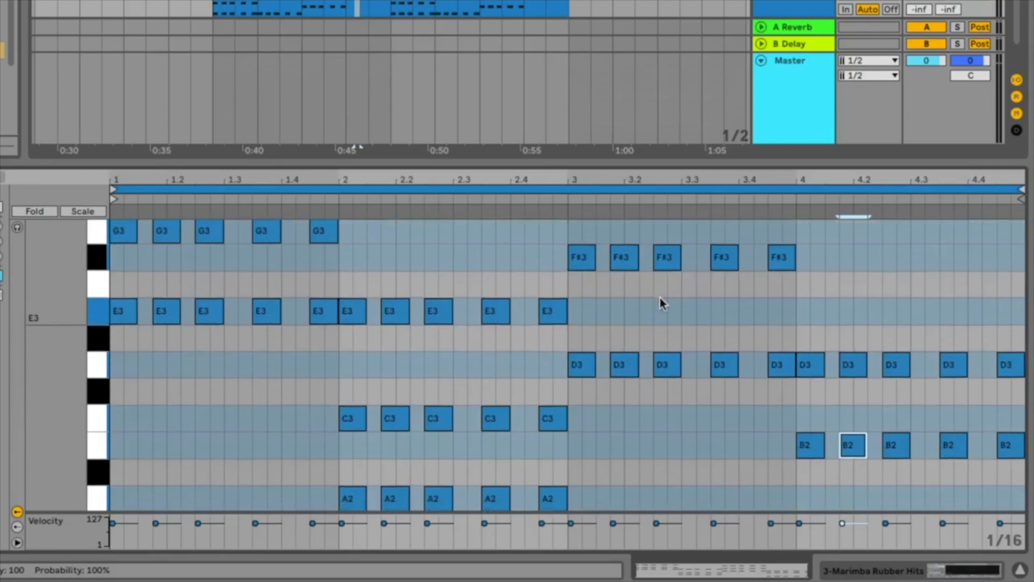
{"action": "scroll", "coordinate": [695, 383], "scroll_direction": "up", "scroll_amount": 1}
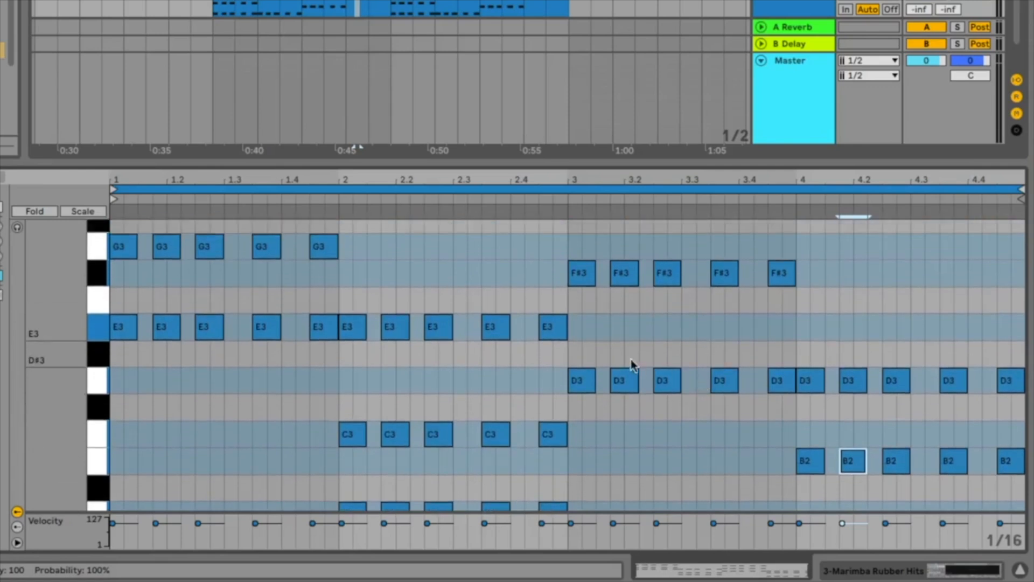
{"action": "left_click", "coordinate": [628, 318]}
{"action": "left_click_drag", "start_coordinate": [615, 304], "coordinate": [780, 371]}
{"action": "scroll", "coordinate": [658, 464], "scroll_direction": "up", "scroll_amount": 6}
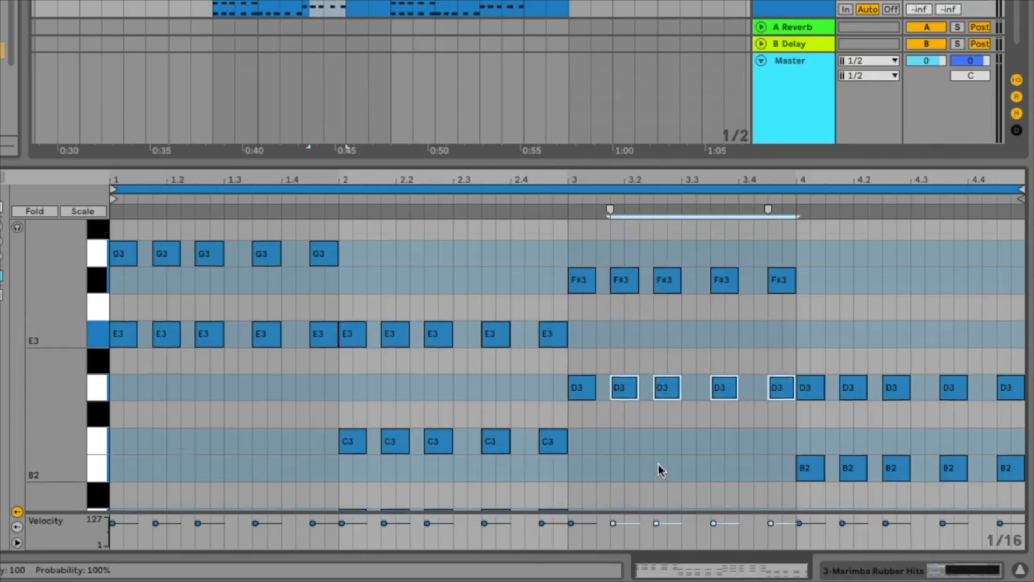
{"action": "left_click", "coordinate": [83, 211]}
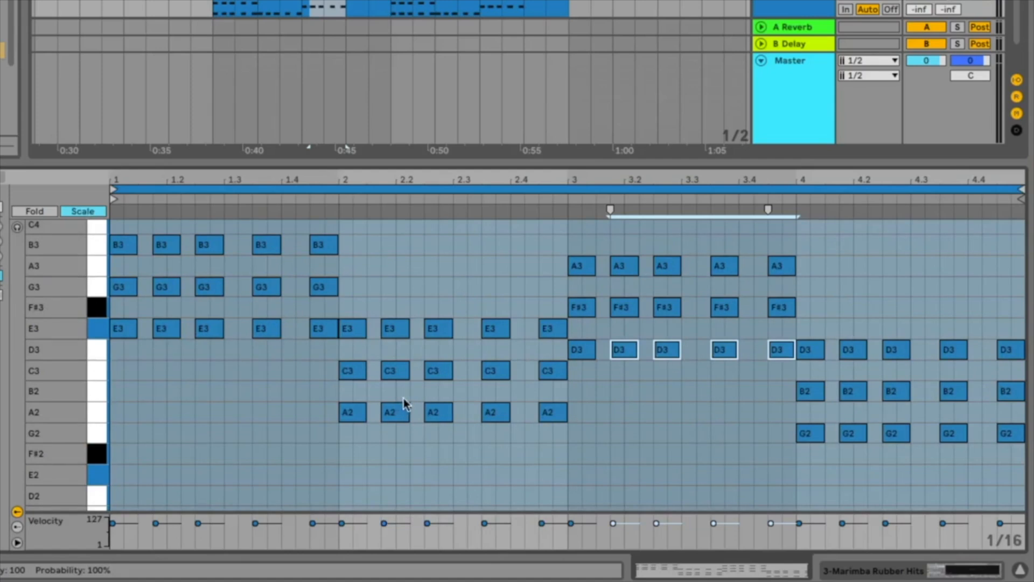
{"action": "scroll", "coordinate": [530, 383], "scroll_direction": "up", "scroll_amount": 1}
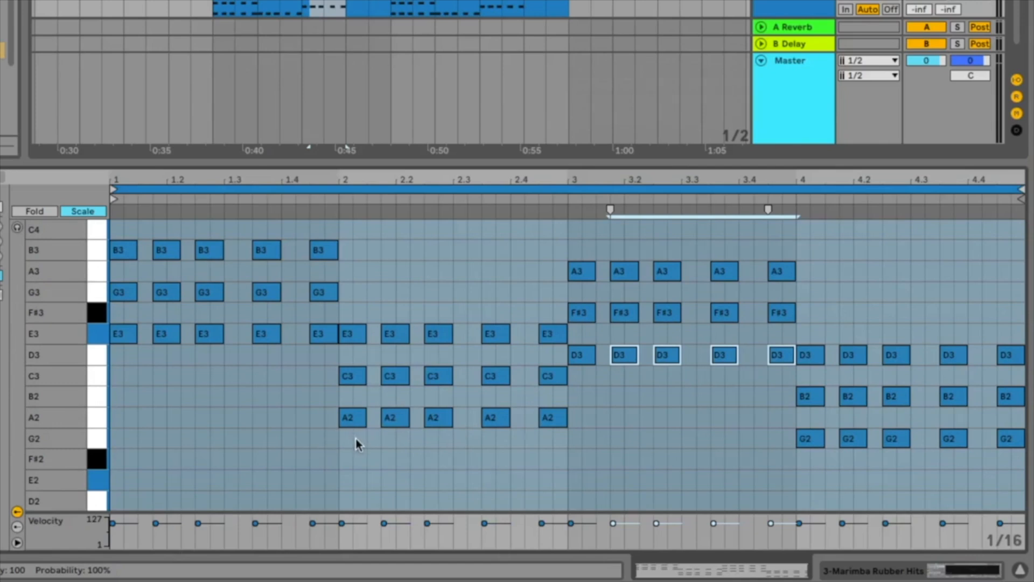
Show all keys in the note editor instead of only the scale notes and play the marimba chords.
{"action": "left_click", "coordinate": [84, 211]}
{"action": "key", "text": "space"}
{"action": "scroll", "coordinate": [380, 426], "scroll_direction": "down", "scroll_amount": 7}
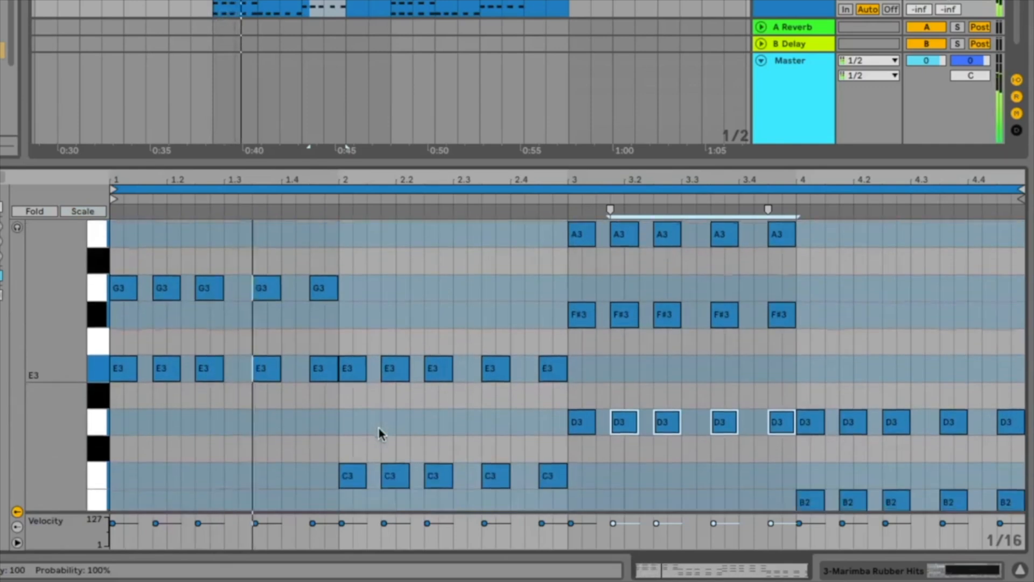
Raise the five C3 notes in bar 2 of the marimba clip by a semitone to C#3 and play the chords.
{"action": "scroll", "coordinate": [382, 427], "scroll_direction": "up", "scroll_amount": 2}
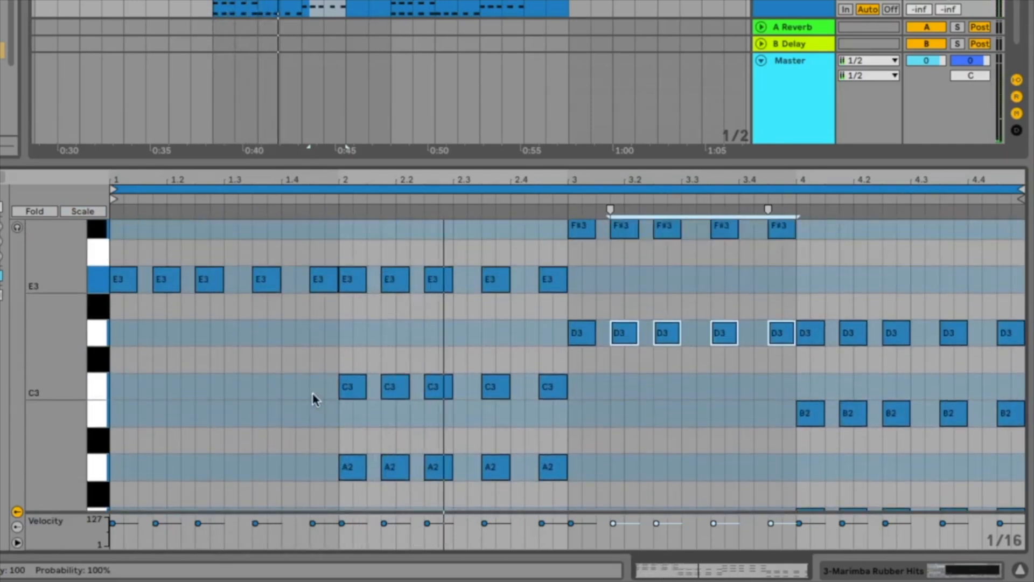
{"action": "left_click_drag", "start_coordinate": [349, 371], "coordinate": [540, 409]}
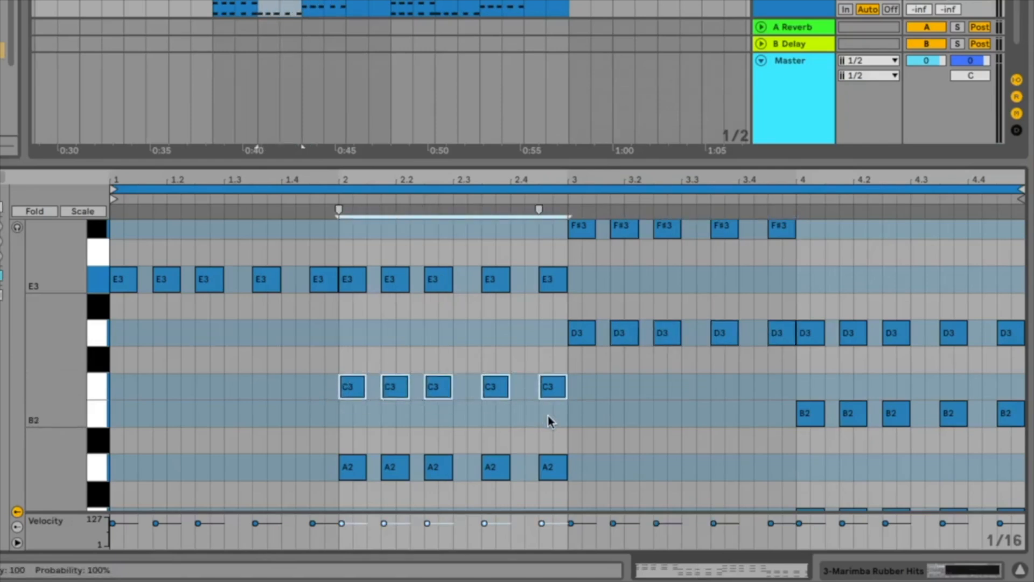
{"action": "key", "text": "Up"}
{"action": "left_click", "coordinate": [527, 387]}
{"action": "left_click", "coordinate": [550, 420]}
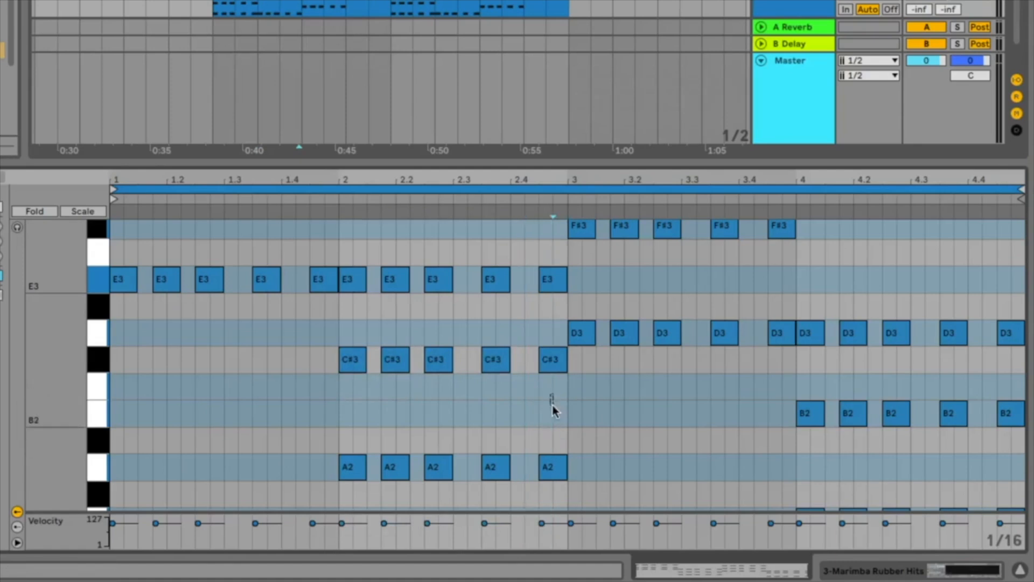
{"action": "key", "text": "space"}
{"action": "scroll", "coordinate": [576, 418], "scroll_direction": "up", "scroll_amount": 3}
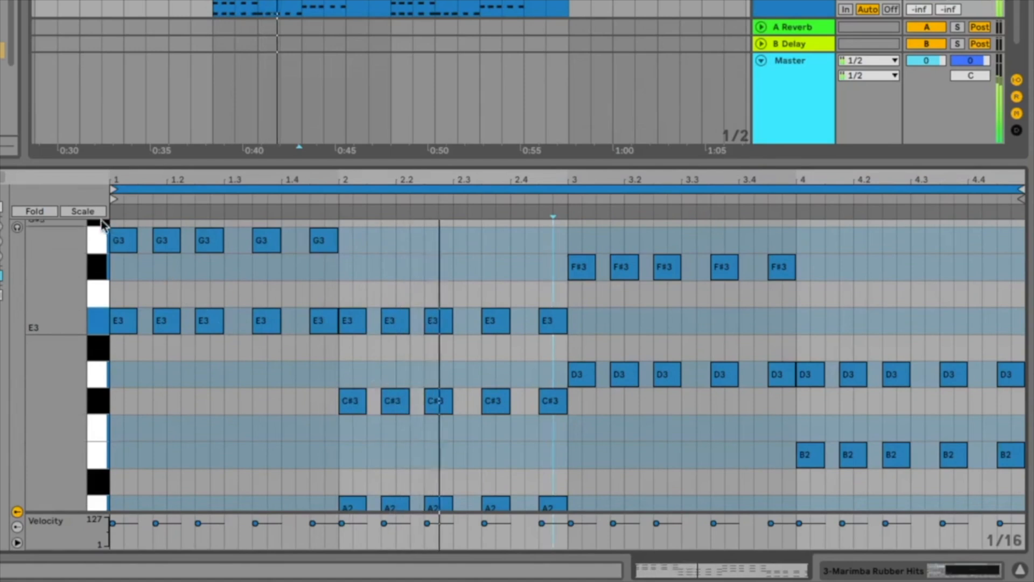
Return the note editor to Scale view and play the marimba chords through all four bars.
{"action": "left_click", "coordinate": [84, 211]}
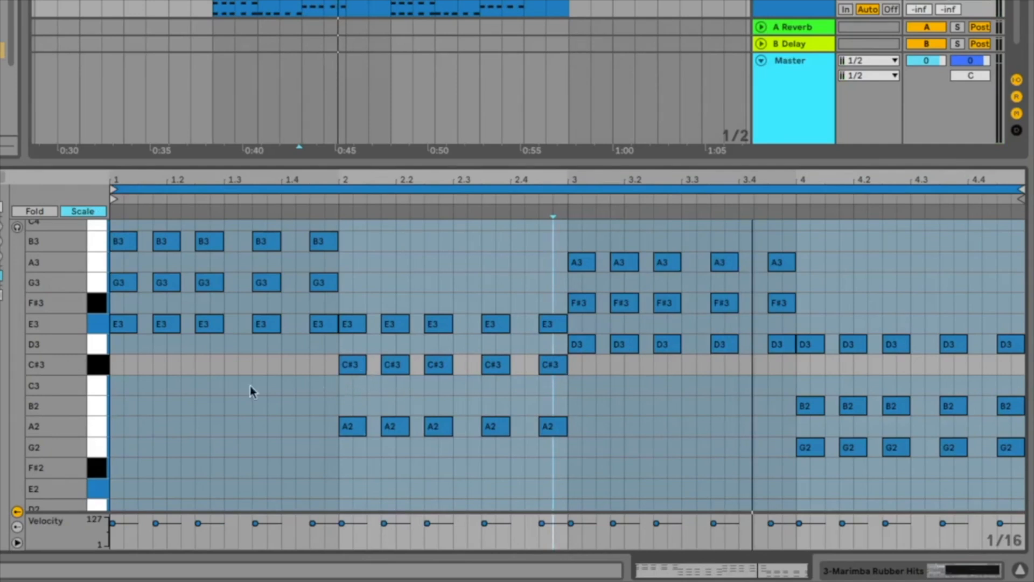
{"action": "key", "text": "space"}
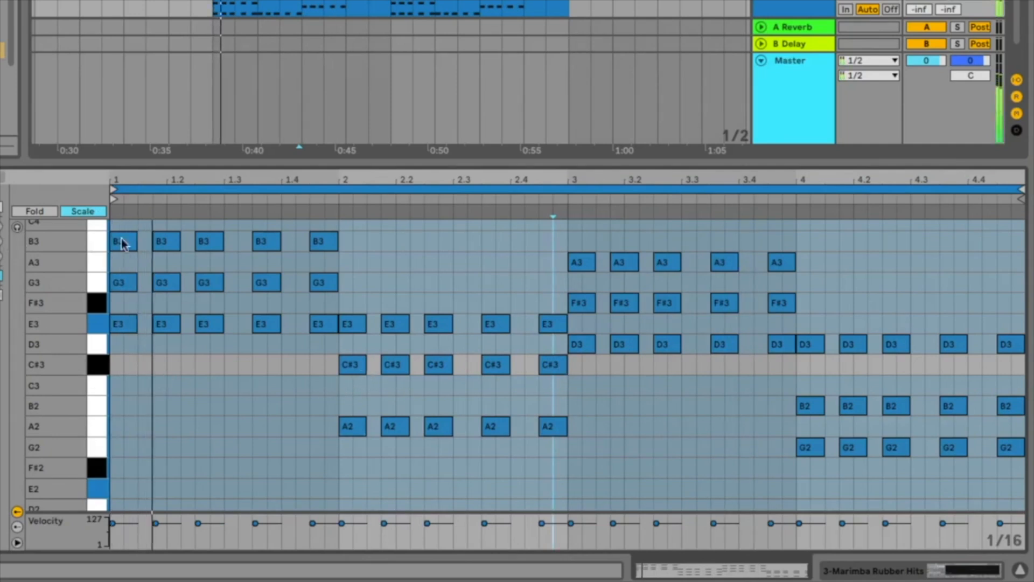
{"action": "scroll", "coordinate": [377, 333], "scroll_direction": "up", "scroll_amount": 3}
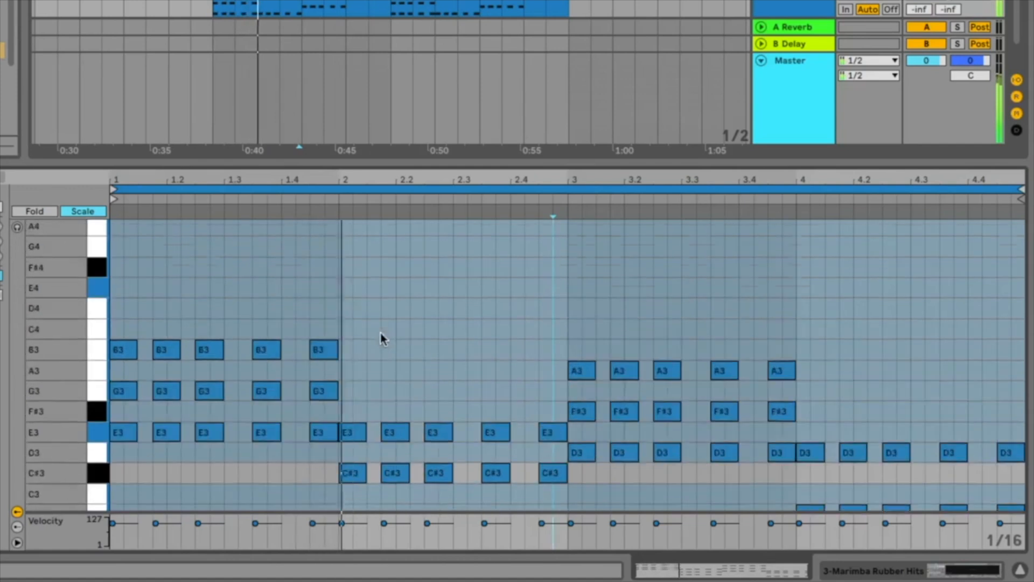
{"action": "scroll", "coordinate": [384, 333], "scroll_direction": "down", "scroll_amount": 4}
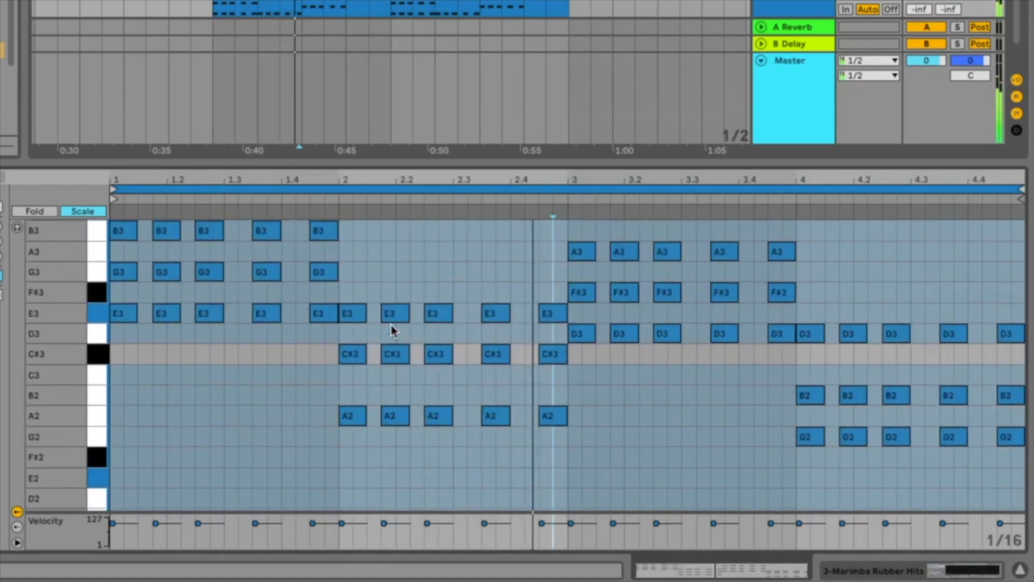
{"action": "scroll", "coordinate": [684, 353], "scroll_direction": "up", "scroll_amount": 1}
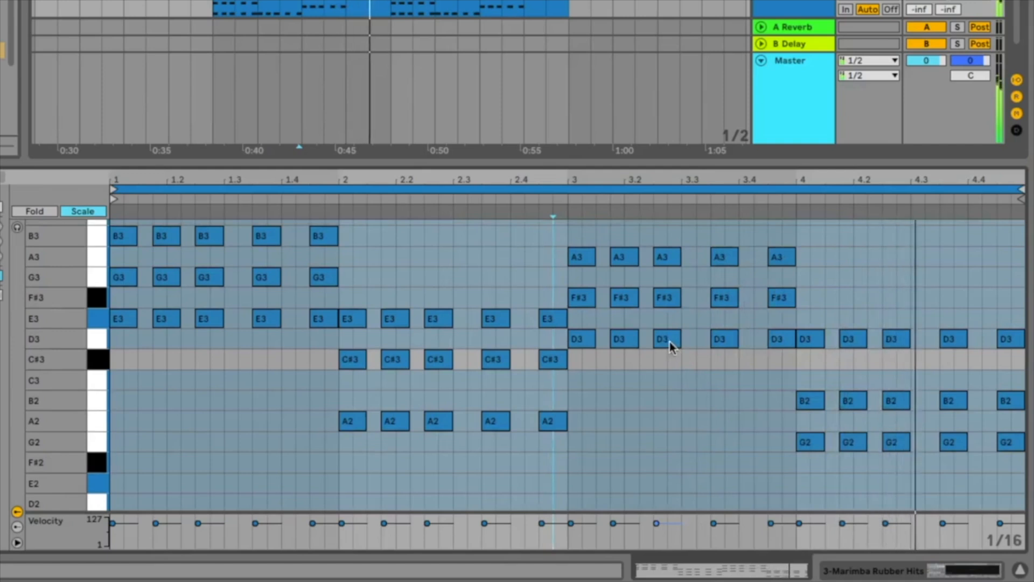
{"action": "scroll", "coordinate": [735, 355], "scroll_direction": "up", "scroll_amount": 2}
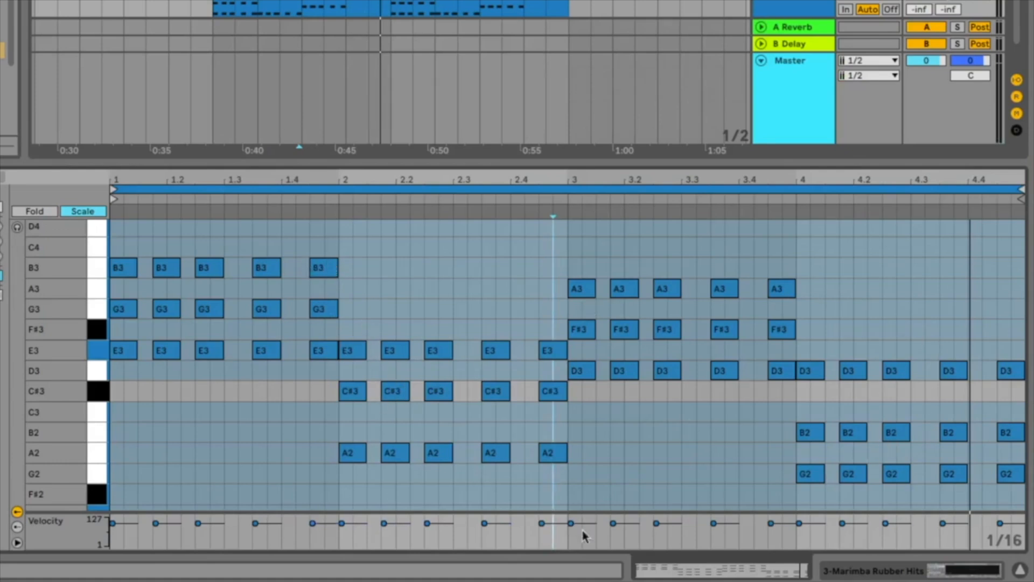
Try the lowest notes of bars 2 and 4 an octave higher, as A3 and G3, while listening, and return them to A2 and G2.
{"action": "left_click_drag", "start_coordinate": [116, 454], "coordinate": [1020, 493]}
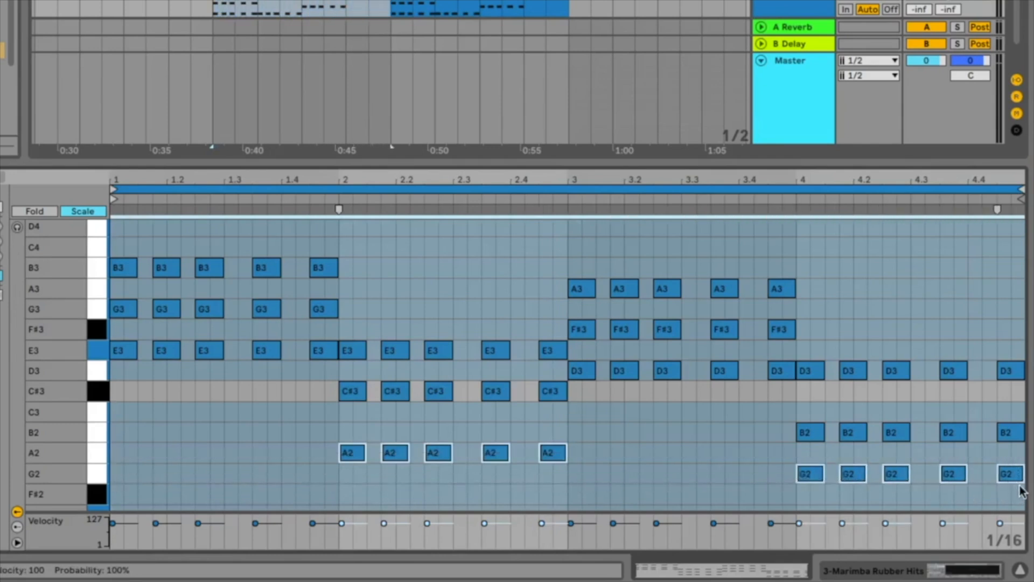
{"action": "key", "text": "shift+Up"}
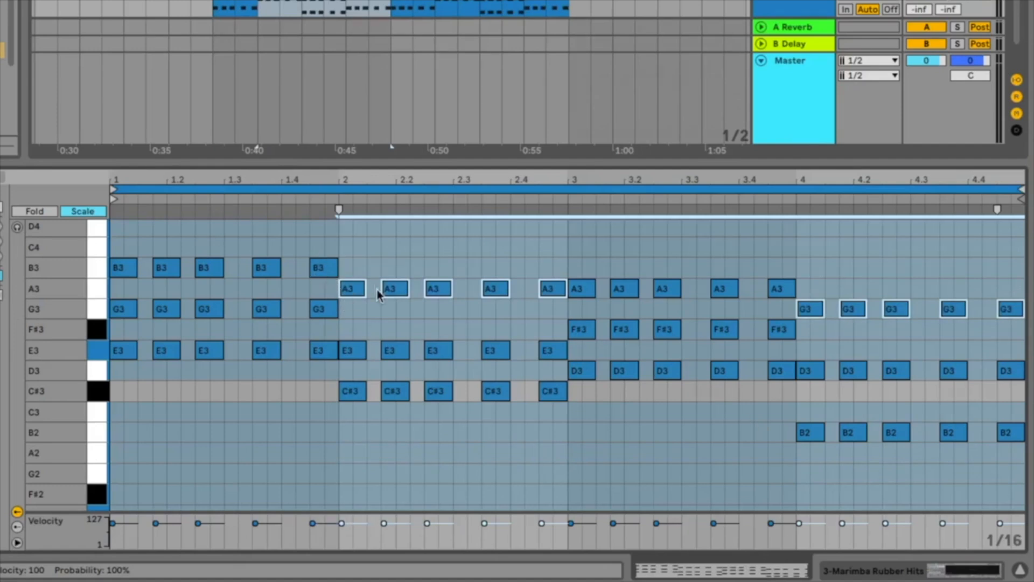
{"action": "key", "text": "space"}
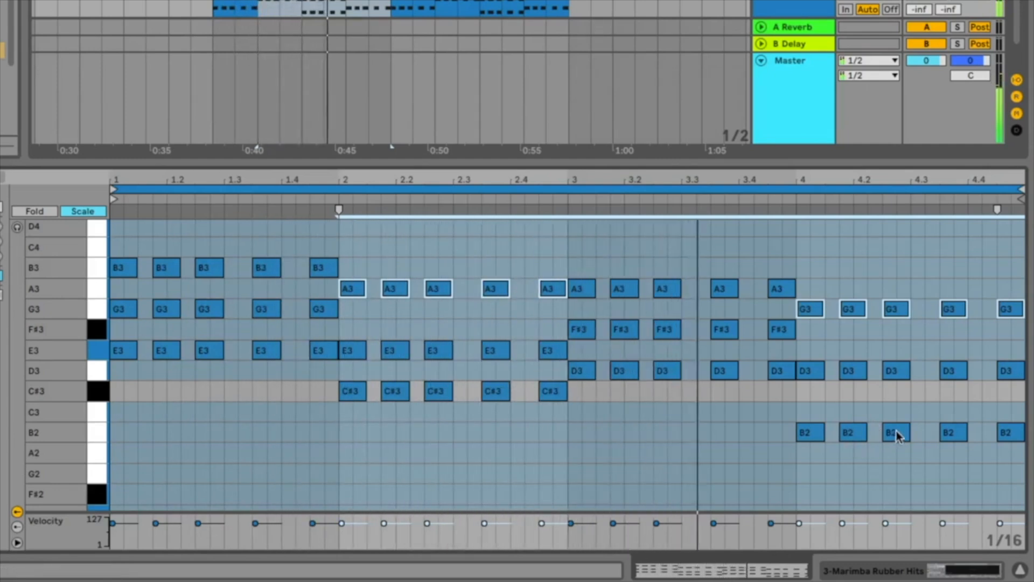
{"action": "key", "text": "shift+Down"}
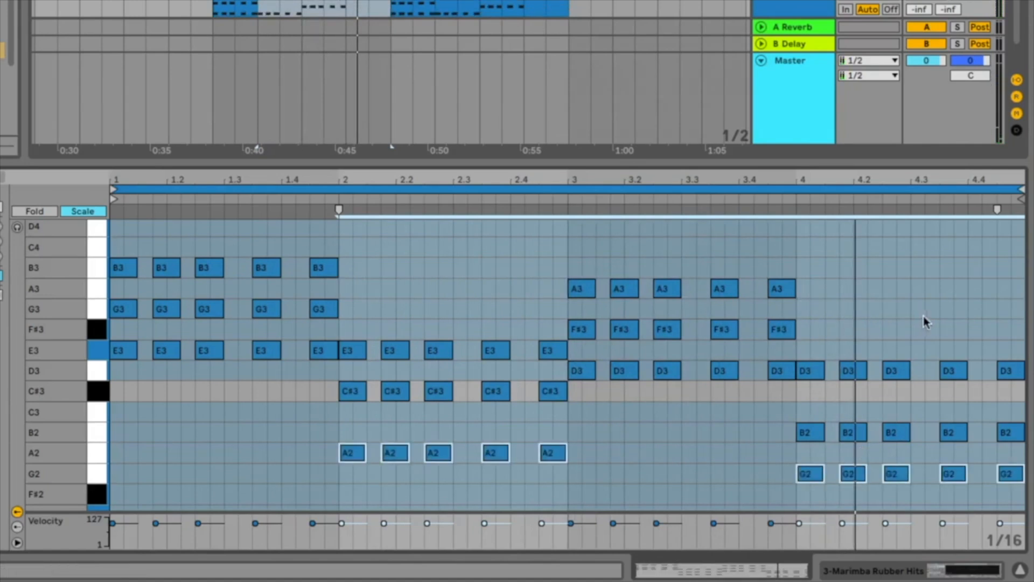
Try the upper two notes of the chords in bars 1 and 3 an octave lower while listening, and move them back up.
{"action": "left_click_drag", "start_coordinate": [957, 320], "coordinate": [121, 239]}
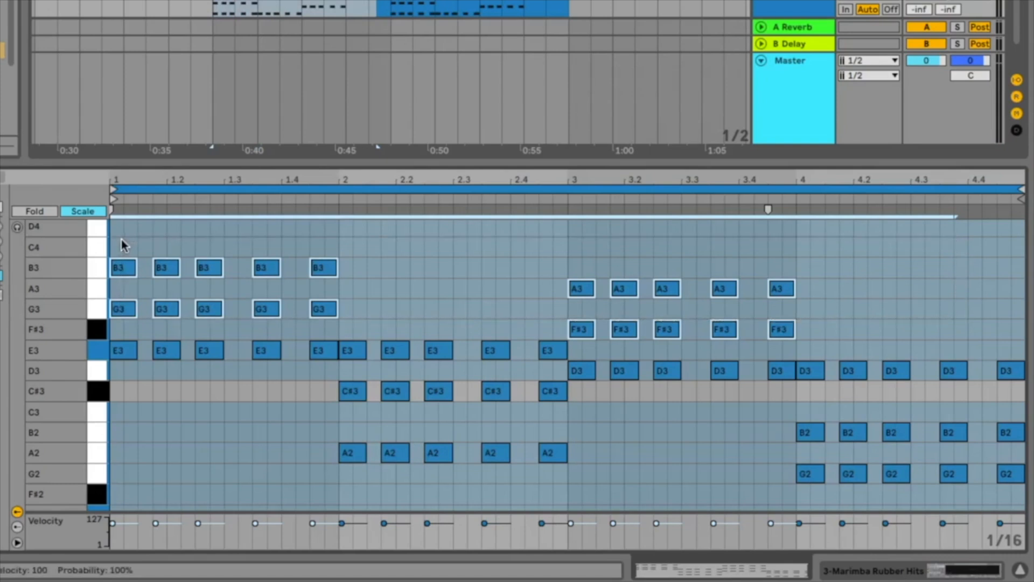
{"action": "key", "text": "shift+Down"}
{"action": "key", "text": "space"}
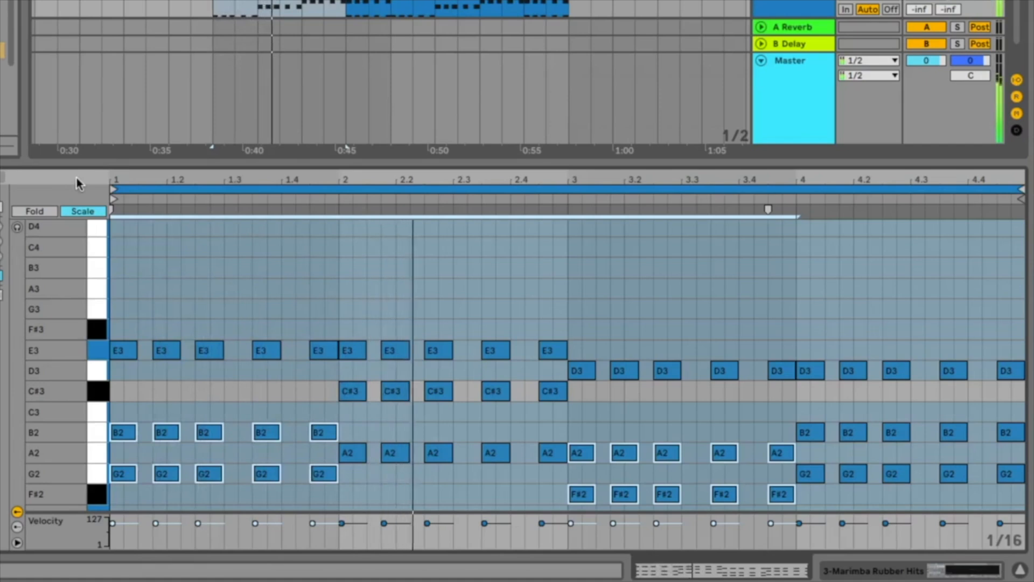
{"action": "key", "text": "shift+Up"}
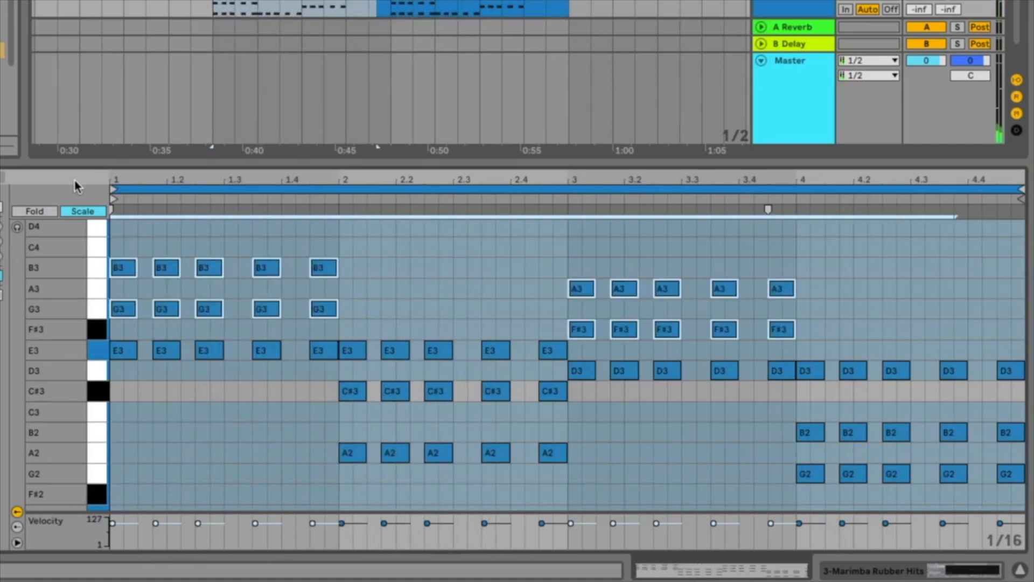
Invert the chords in bars 2 and 4 by raising their A2 and G2 notes an octave to A3 and G3, and play them.
{"action": "left_click_drag", "start_coordinate": [296, 444], "coordinate": [601, 495]}
{"action": "left_click_drag", "start_coordinate": [764, 470], "coordinate": [1023, 509]}
{"action": "key", "text": "shift+Up"}
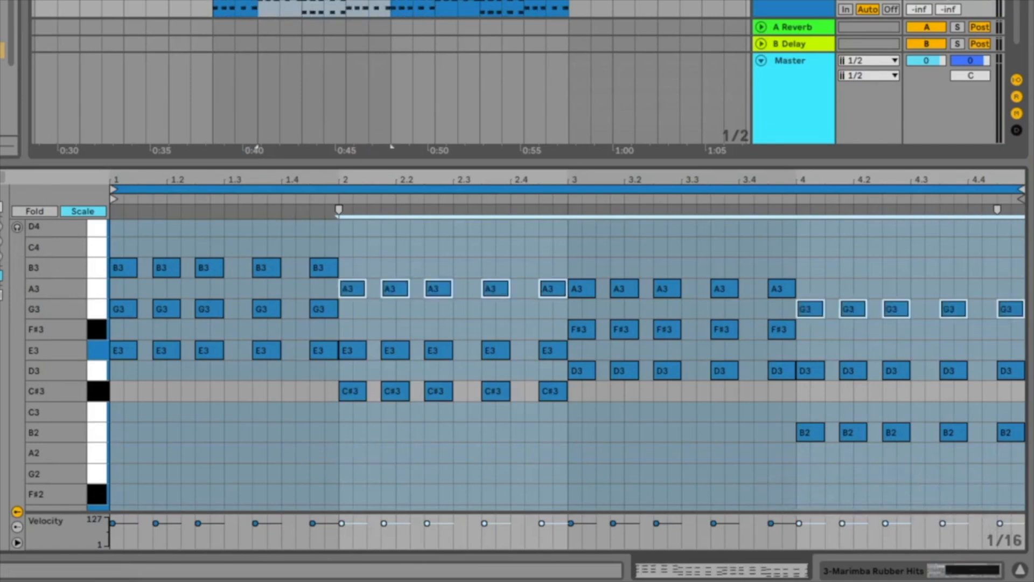
{"action": "key", "text": "shift+Down"}
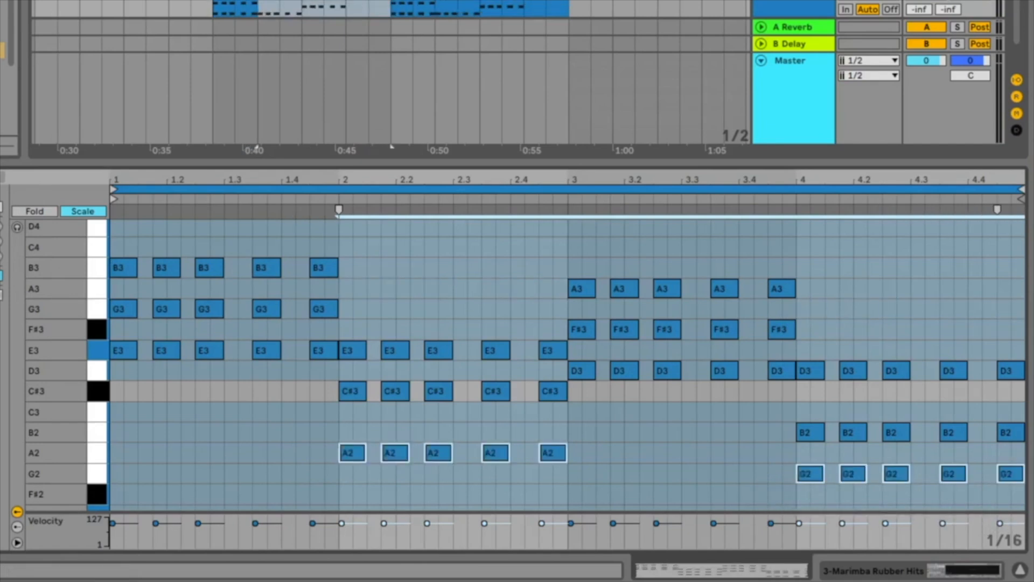
{"action": "key", "text": "shift+Up"}
{"action": "key", "text": "space"}
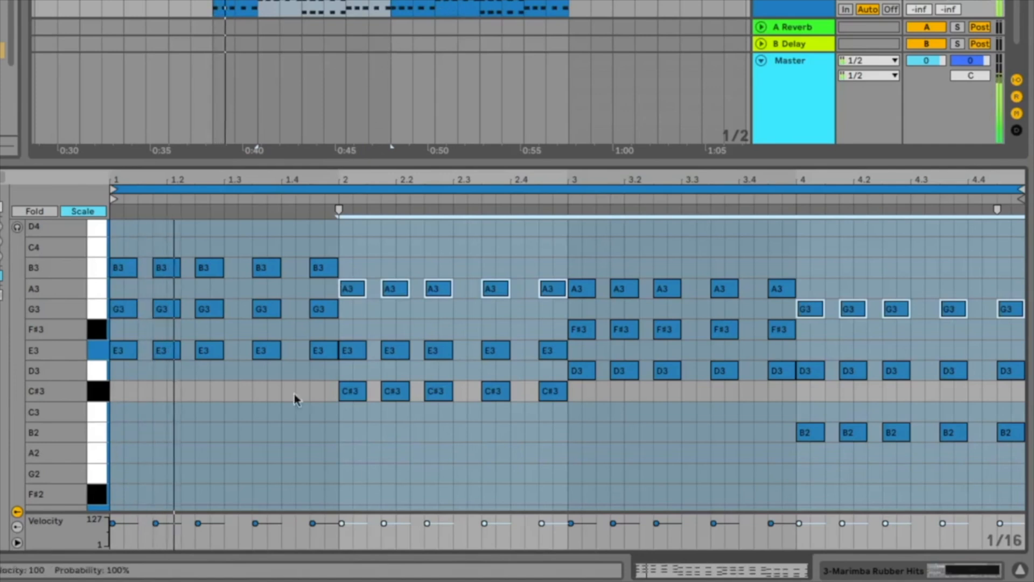
{"action": "scroll", "coordinate": [589, 431], "scroll_direction": "up", "scroll_amount": 1}
{"action": "scroll", "coordinate": [589, 432], "scroll_direction": "up", "scroll_amount": 1}
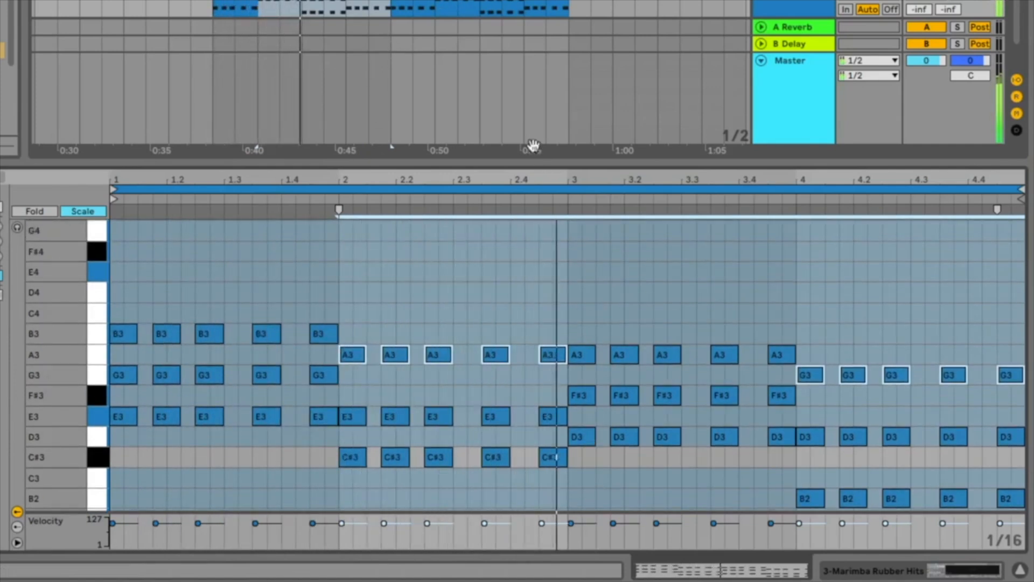
Shrink the note editor, turn off solo on the Marimba track and listen to it together with the Bass and Drums.
{"action": "left_click_drag", "start_coordinate": [551, 164], "coordinate": [593, 338]}
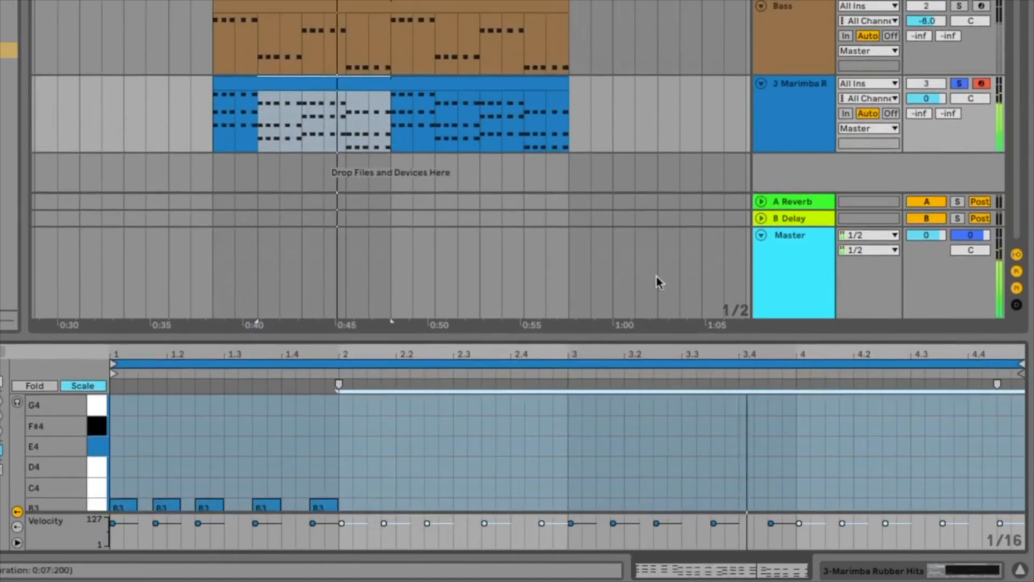
{"action": "left_click", "coordinate": [962, 84]}
{"action": "scroll", "coordinate": [966, 91], "scroll_direction": "up", "scroll_amount": 2}
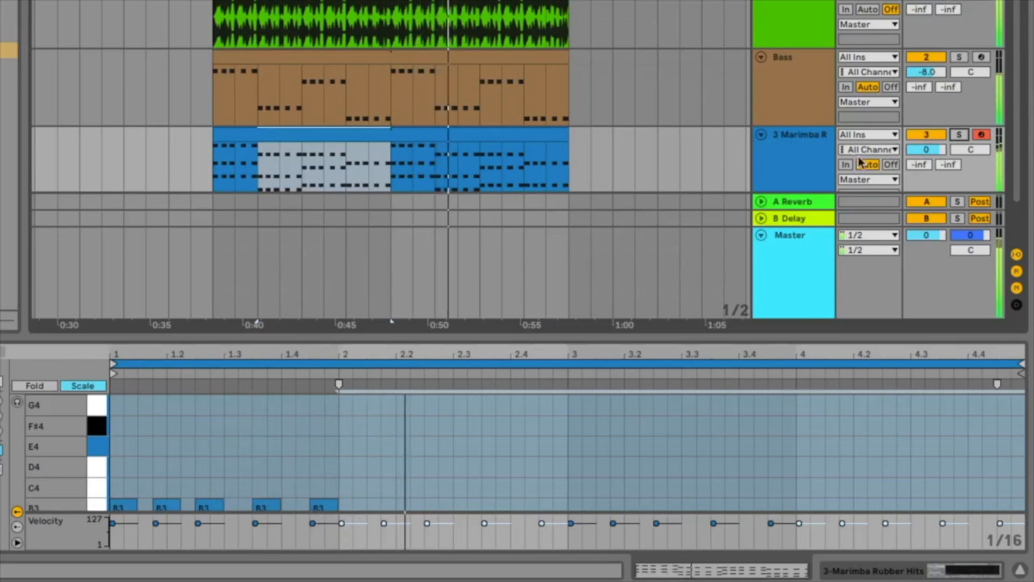
{"action": "key", "text": "space"}
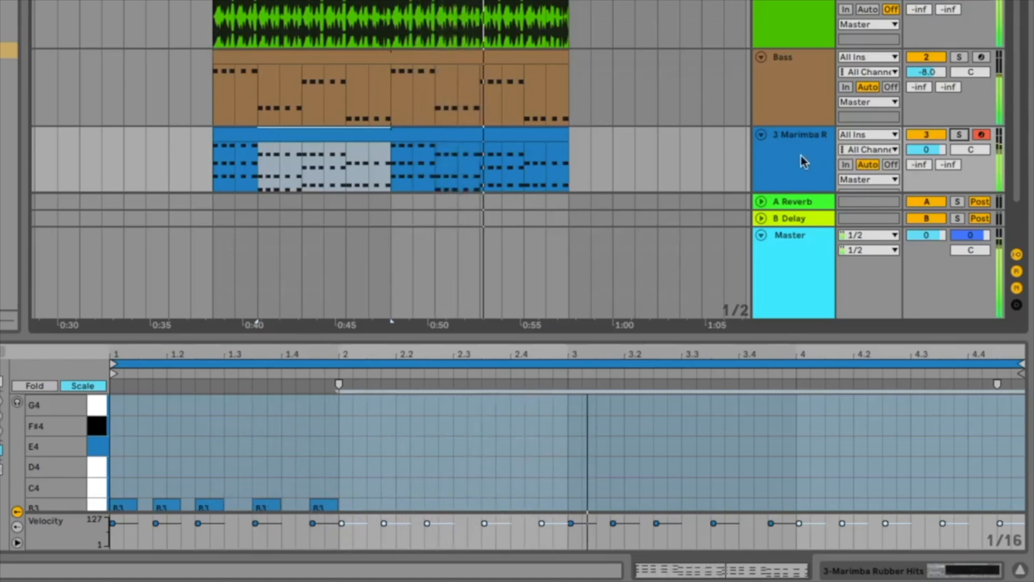
Show the Marimba track's devices and list all Audio Effects in the browser with the search cleared and Dynamics collapsed.
{"action": "double_click", "coordinate": [801, 157]}
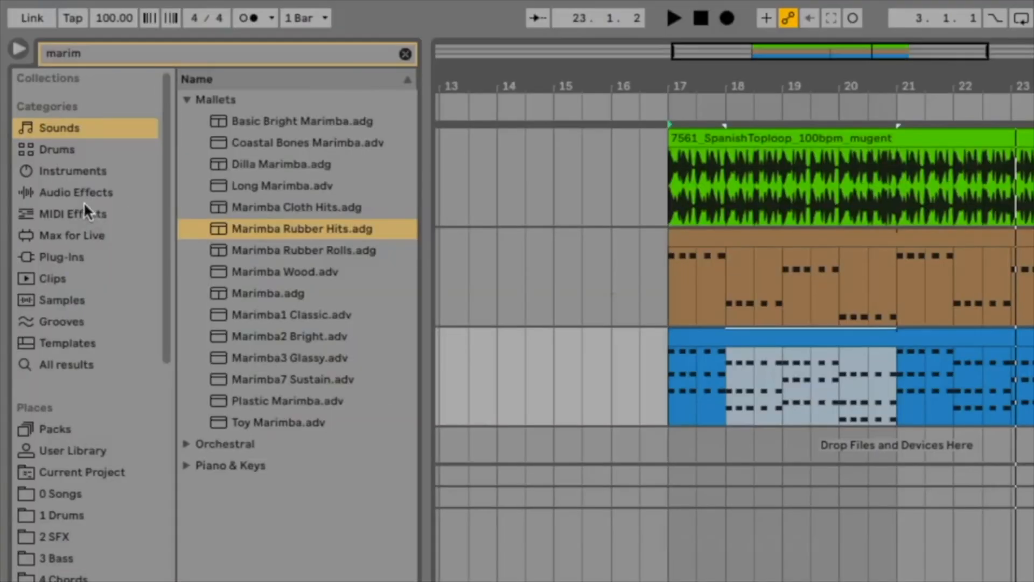
{"action": "left_click", "coordinate": [43, 145]}
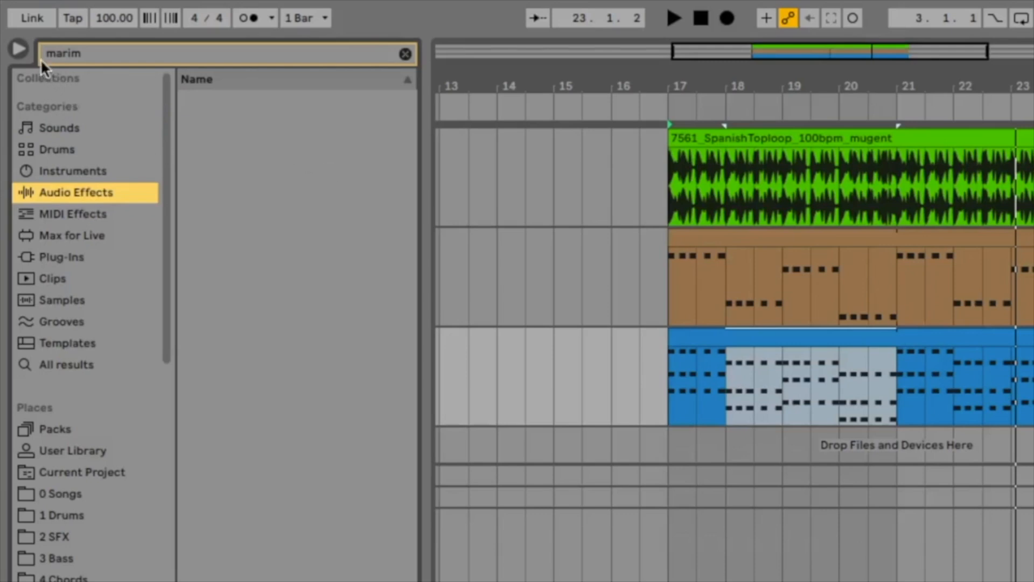
{"action": "left_click", "coordinate": [92, 53]}
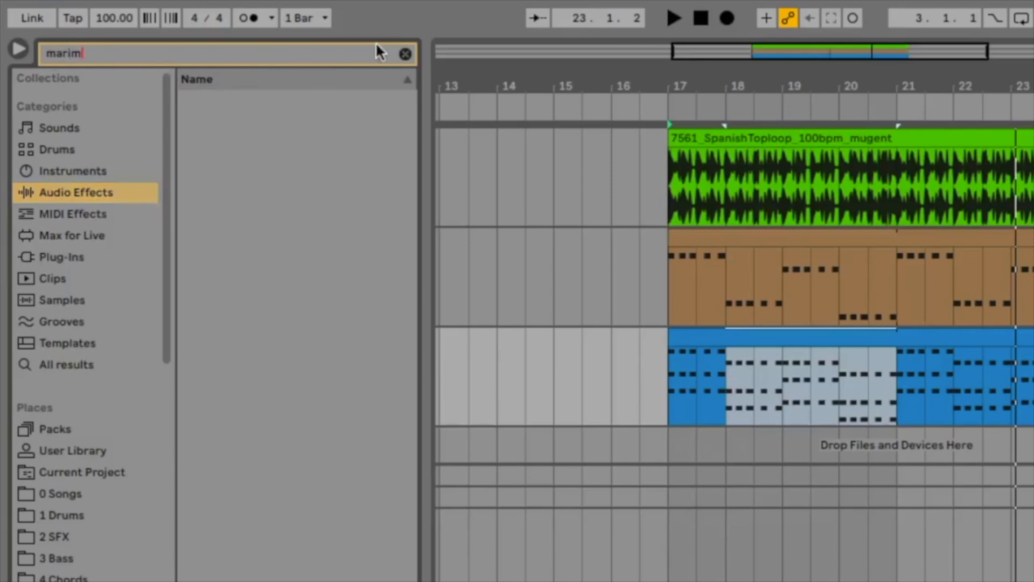
{"action": "left_click", "coordinate": [408, 56]}
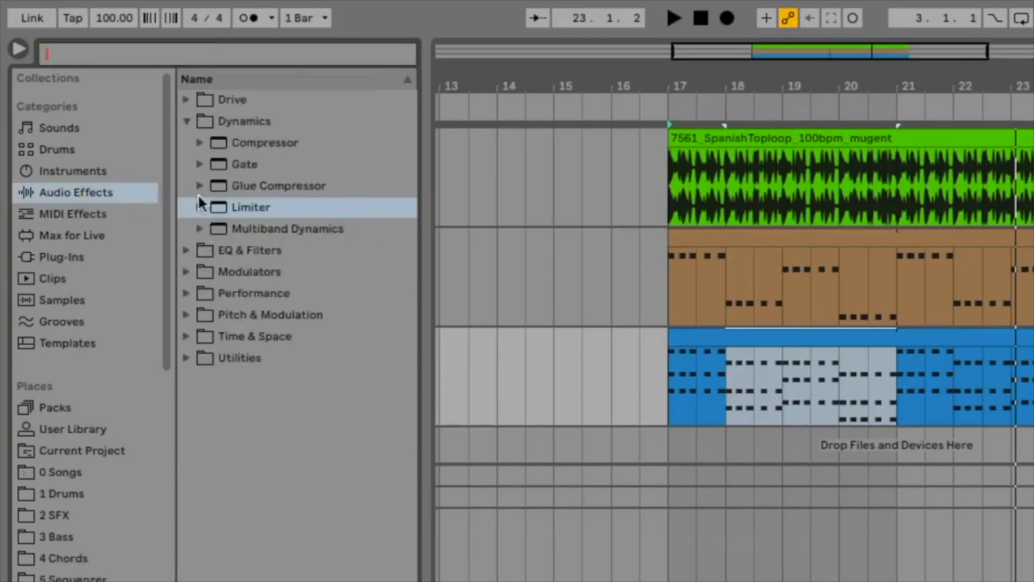
{"action": "left_click", "coordinate": [185, 122]}
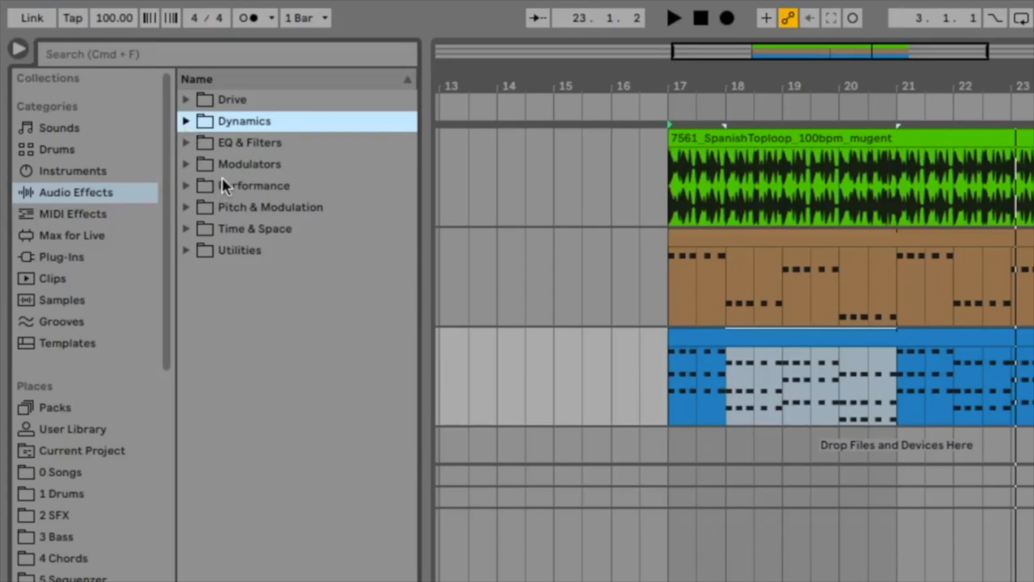
Add the Hybrid Reverb from the Time & Space effects after the instrument on the Marimba track.
{"action": "left_click", "coordinate": [249, 206]}
{"action": "left_click", "coordinate": [237, 230]}
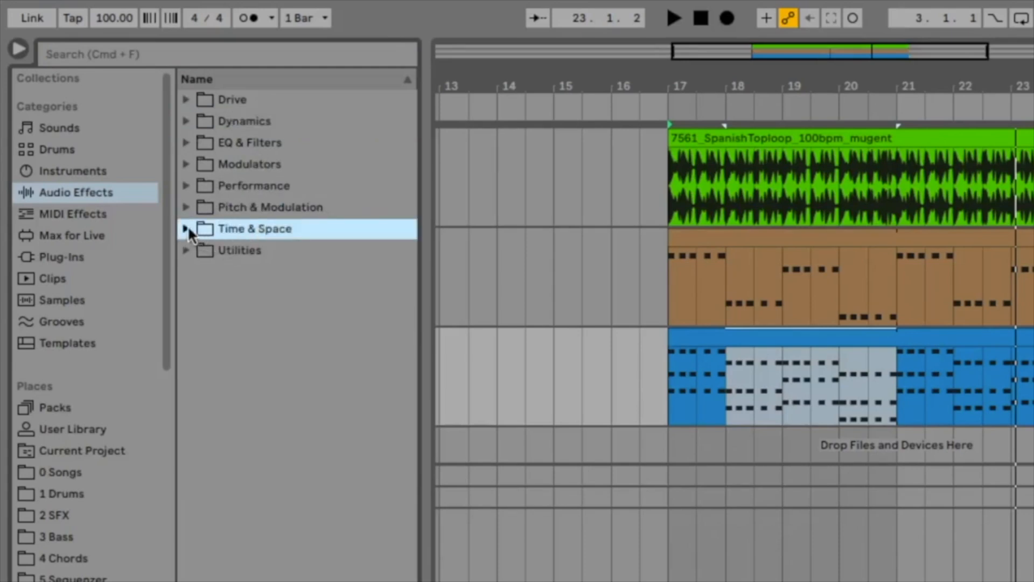
{"action": "left_click", "coordinate": [186, 229]}
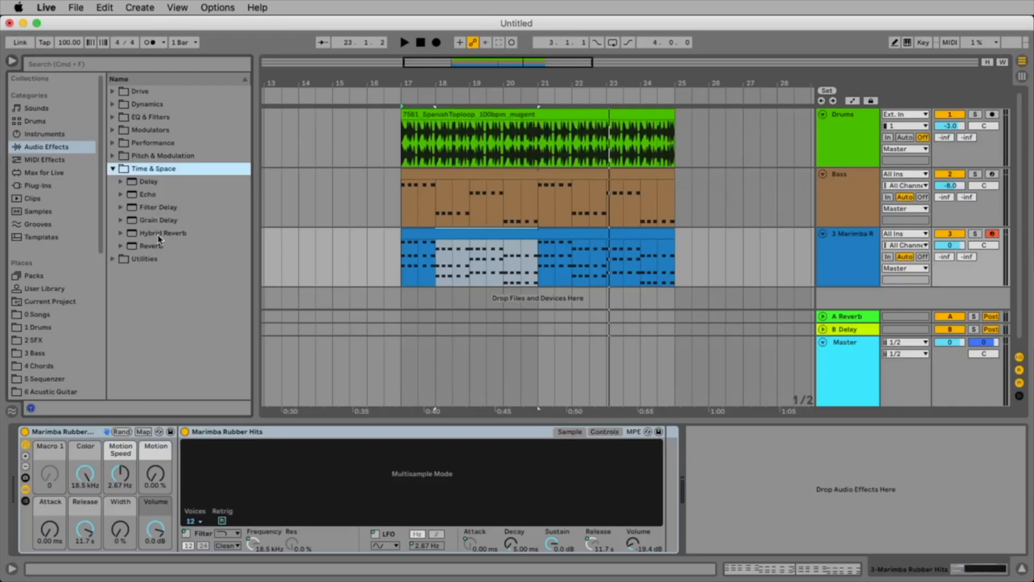
{"action": "left_click", "coordinate": [264, 337]}
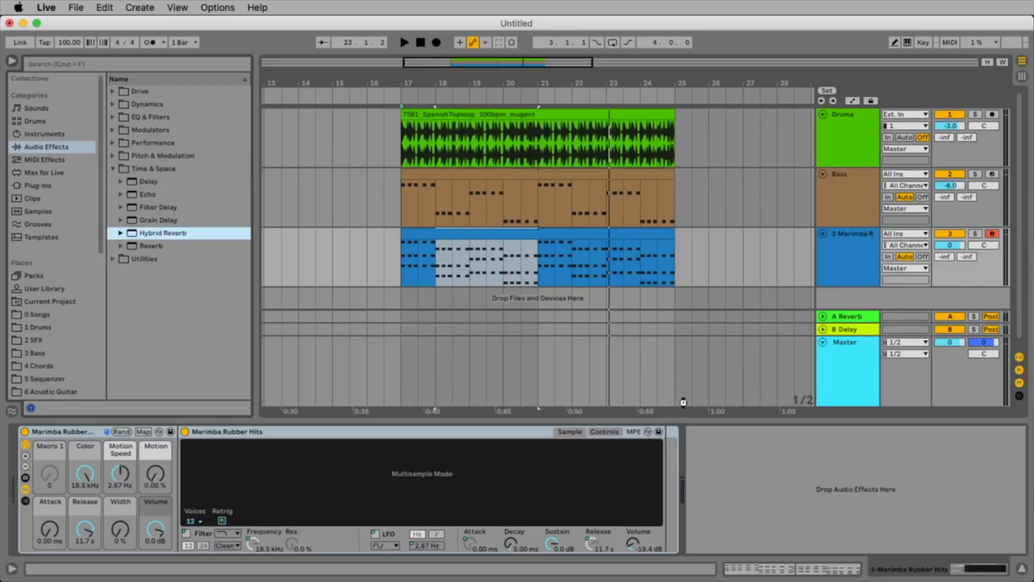
{"action": "left_click_drag", "start_coordinate": [683, 402], "coordinate": [771, 466]}
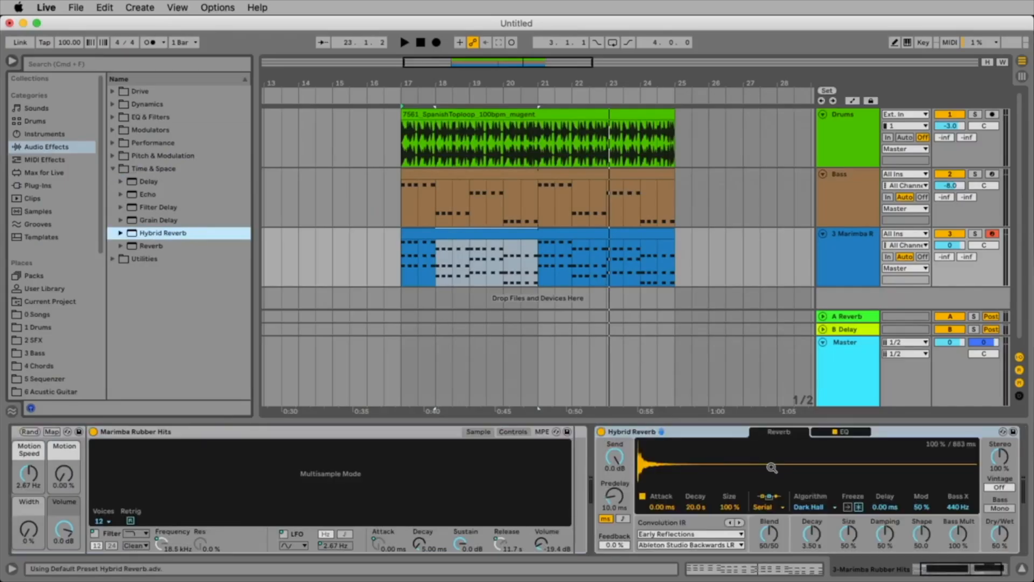
Solo the Marimba track, play it and set the Hybrid Reverb's decay to 2.72 s and size to 52 %.
{"action": "left_click", "coordinate": [977, 234]}
{"action": "key", "text": "space"}
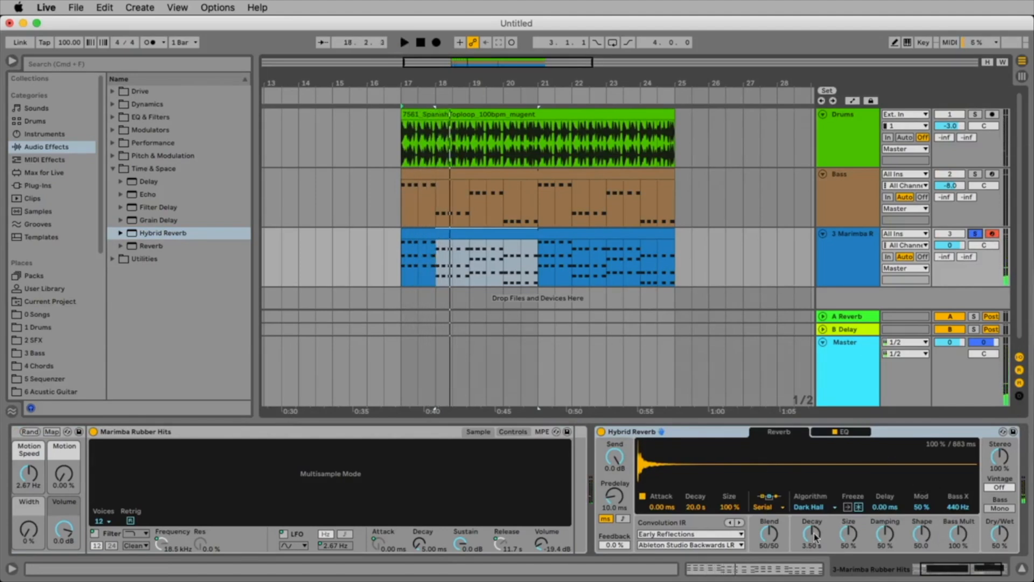
{"action": "left_click_drag", "start_coordinate": [815, 536], "coordinate": [814, 517]}
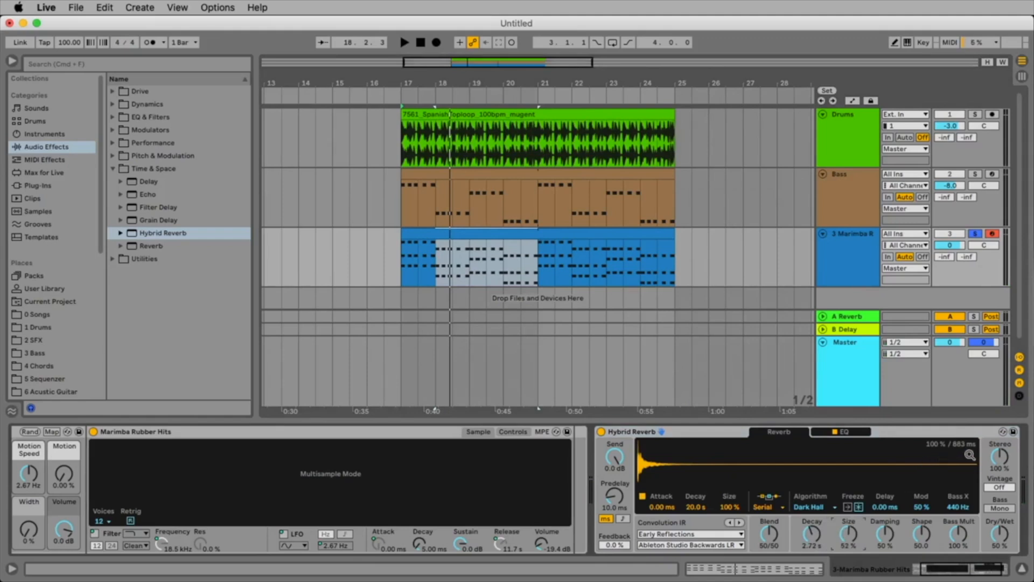
Swap the Marimba track's Hybrid Reverb settings for the Keys Bastille preset.
{"action": "left_click", "coordinate": [978, 437]}
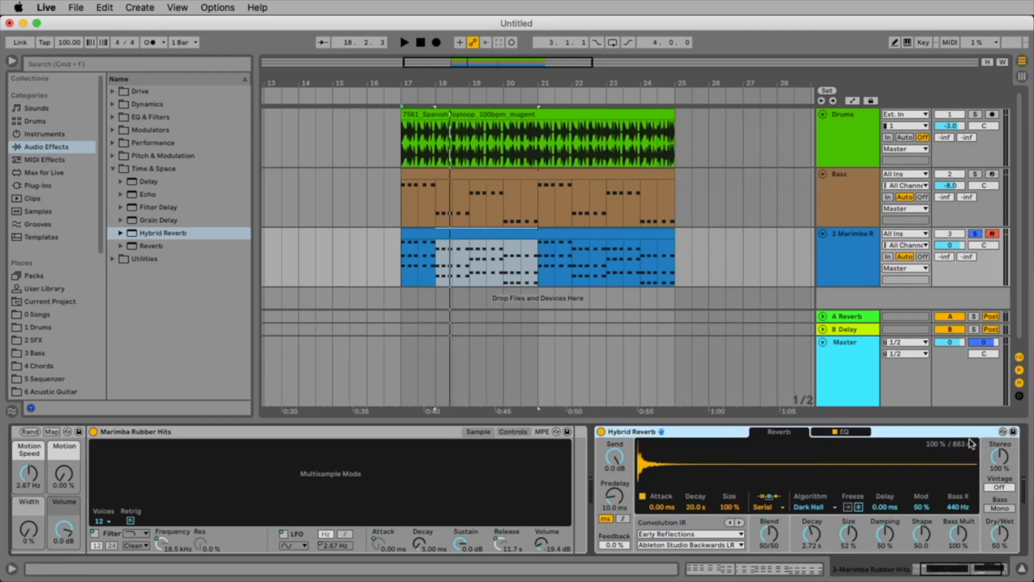
{"action": "left_click", "coordinate": [1003, 433]}
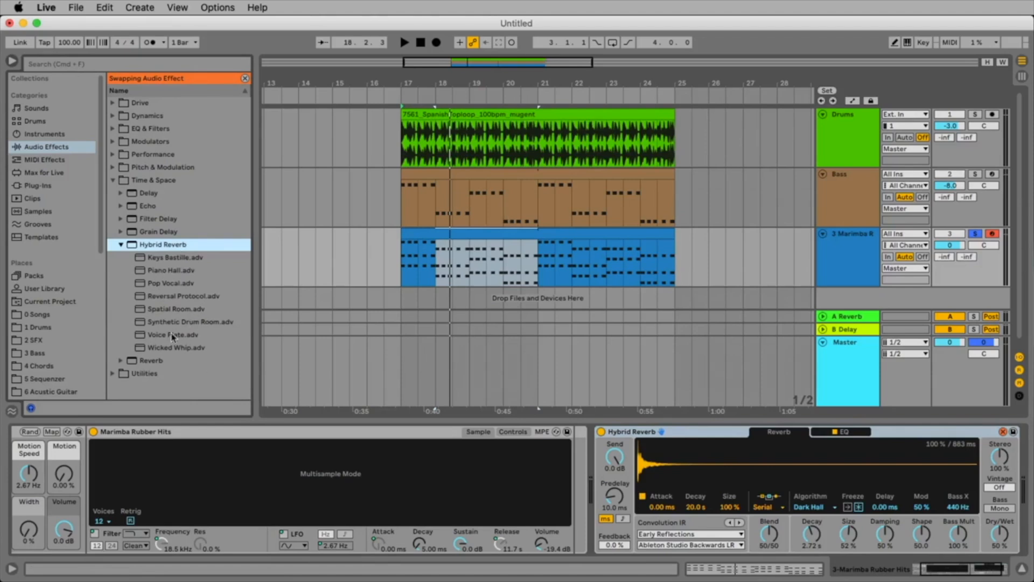
{"action": "left_click", "coordinate": [165, 261]}
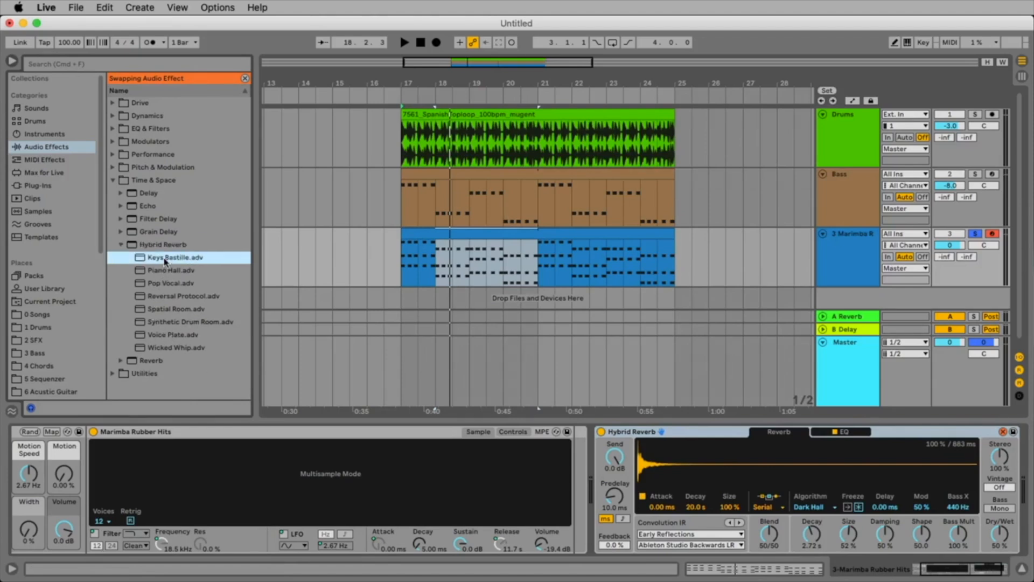
{"action": "double_click", "coordinate": [168, 261]}
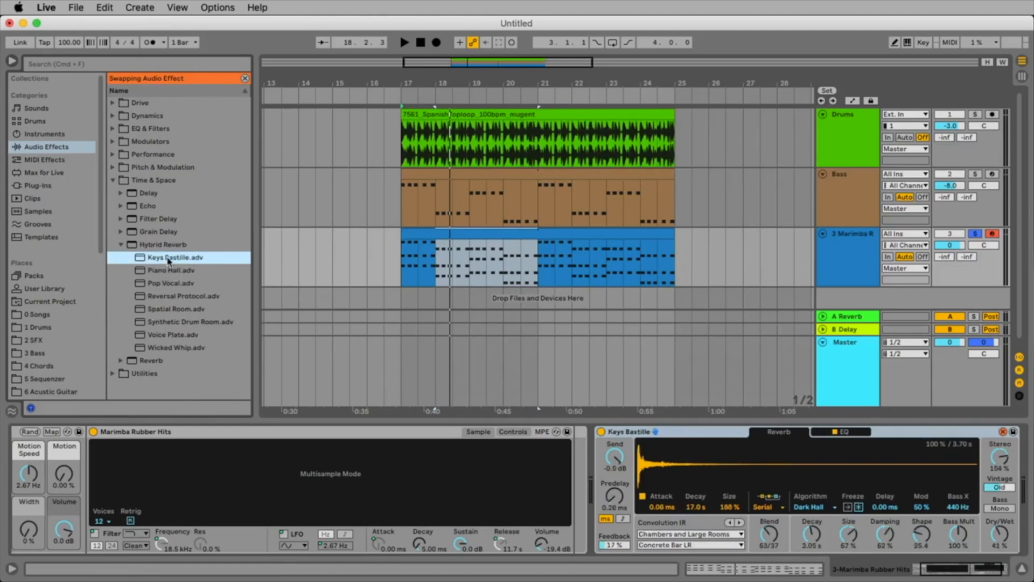
Play the marimba, compare it without reverb, turn off its solo and set the reverb's Dry/Wet to 34 %.
{"action": "key", "text": "space"}
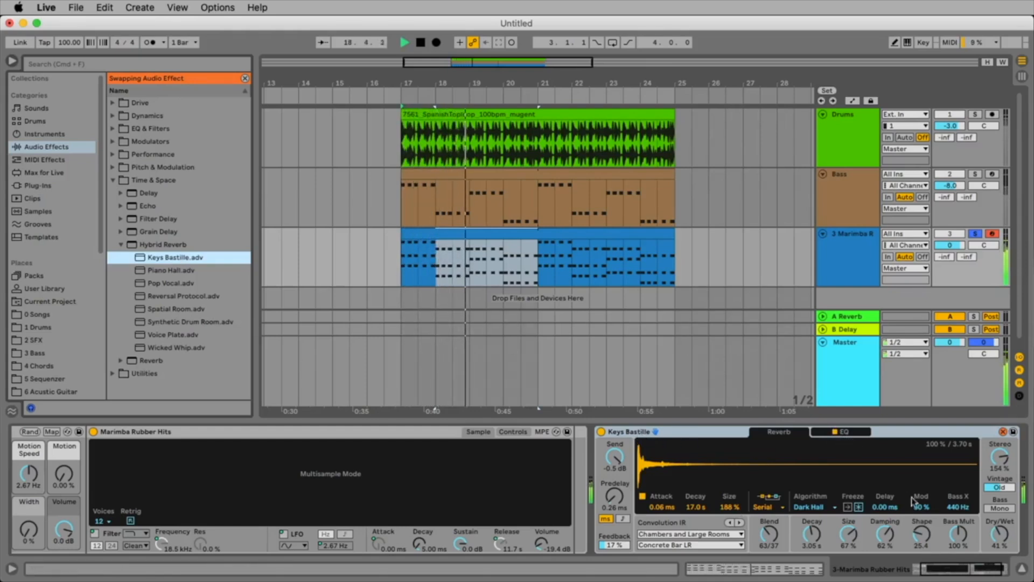
{"action": "left_click_drag", "start_coordinate": [1000, 539], "coordinate": [1000, 541]}
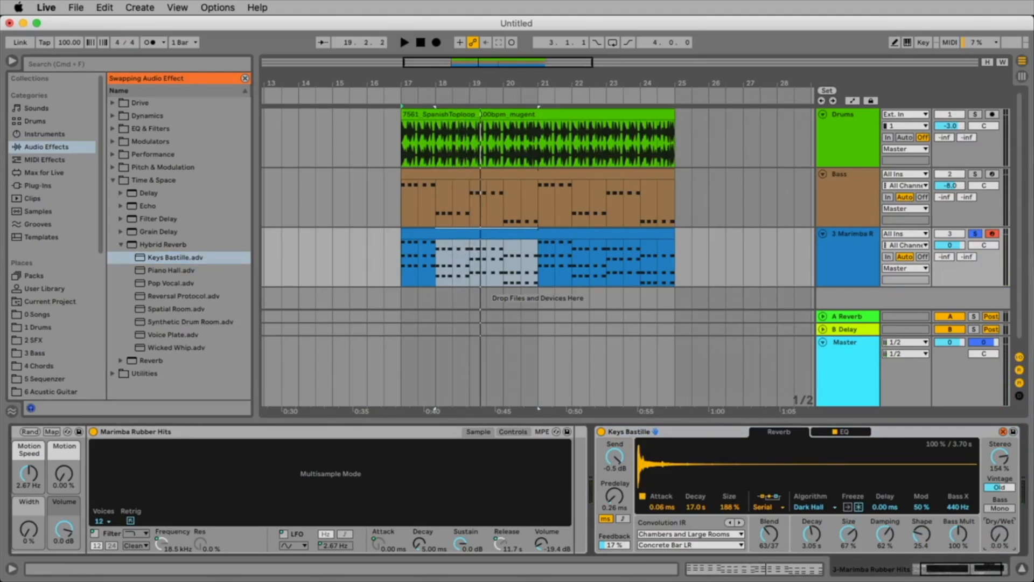
{"action": "key", "text": "space"}
{"action": "left_click_drag", "start_coordinate": [1003, 537], "coordinate": [1003, 509]}
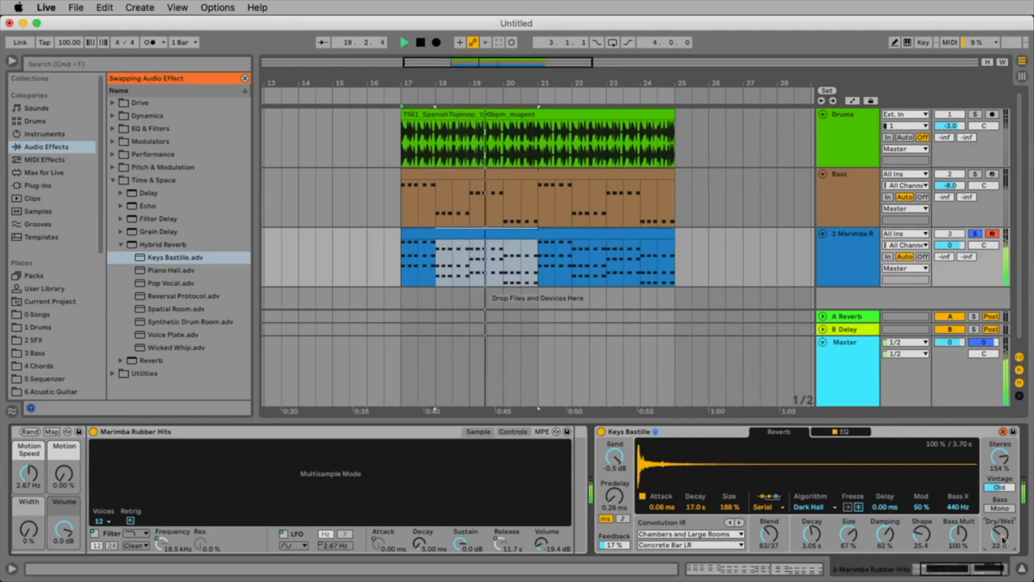
{"action": "left_click", "coordinate": [974, 237]}
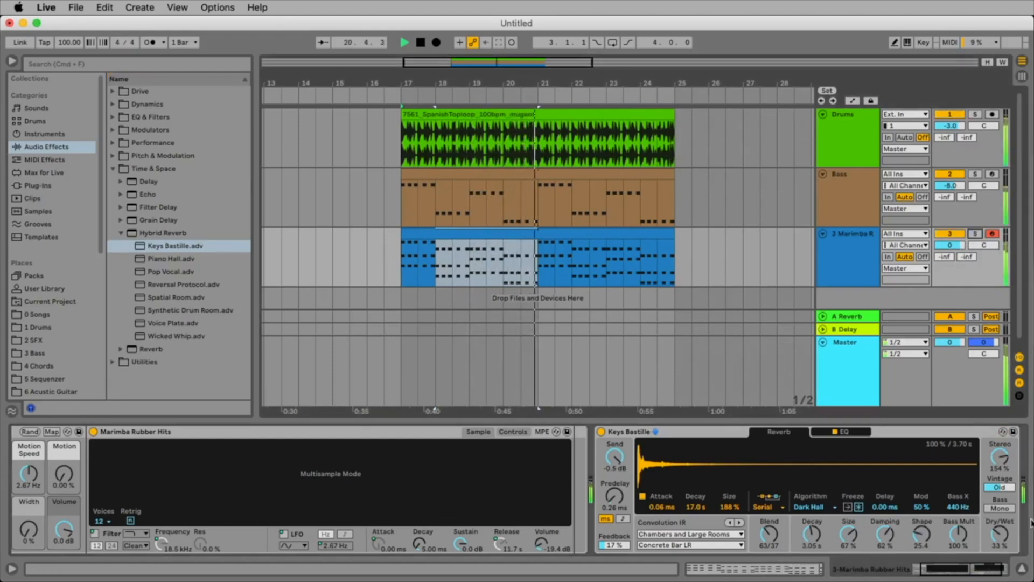
{"action": "left_click_drag", "start_coordinate": [1009, 553], "coordinate": [1009, 552]}
Lower the Marimba track's volume to -11.3 dB while listening to it with the Drums and Bass.
{"action": "key", "text": "space"}
{"action": "left_click_drag", "start_coordinate": [958, 245], "coordinate": [959, 257]}
{"action": "key", "text": "space"}
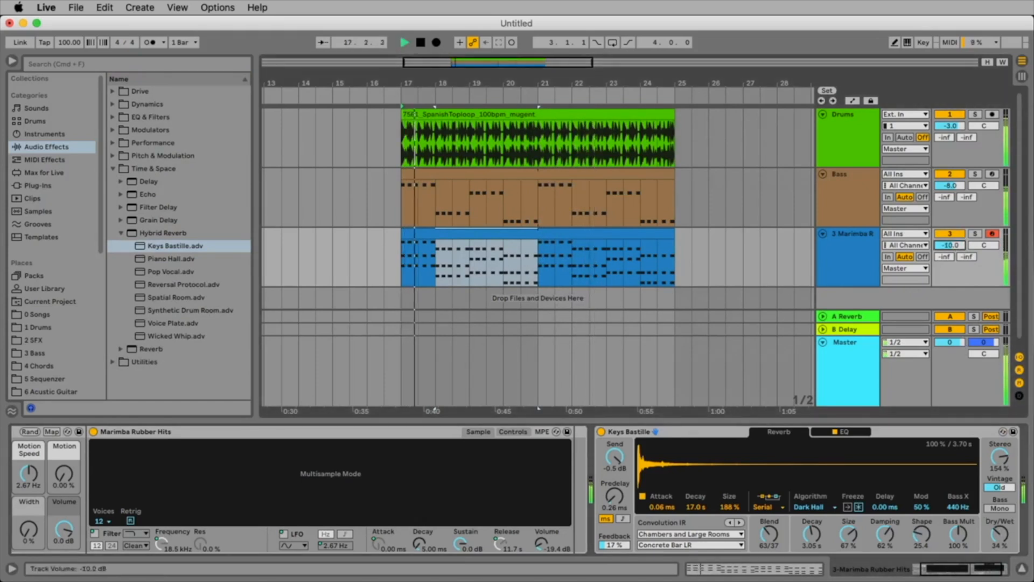
{"action": "left_click_drag", "start_coordinate": [959, 245], "coordinate": [958, 247]}
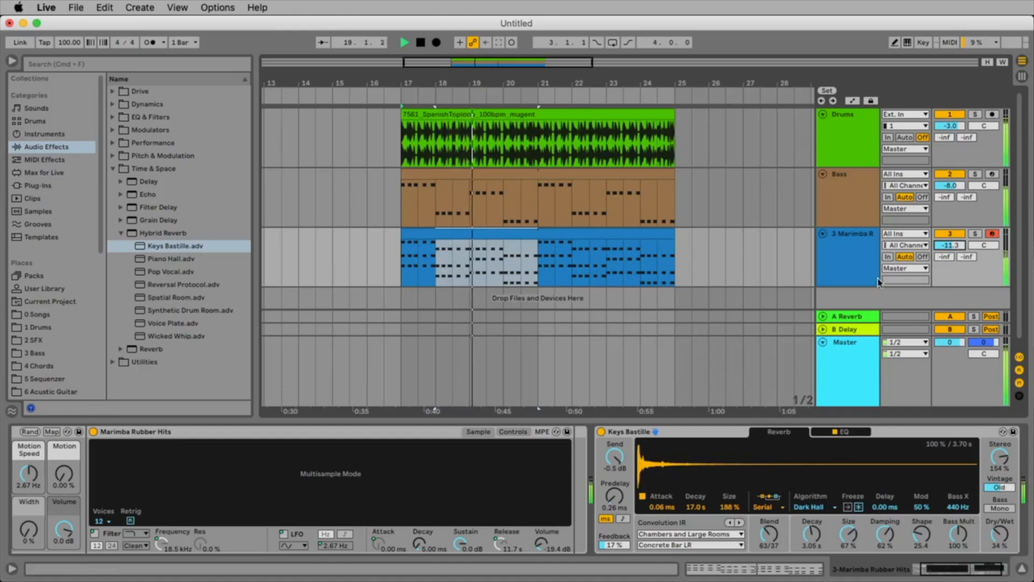
{"action": "key", "text": "space"}
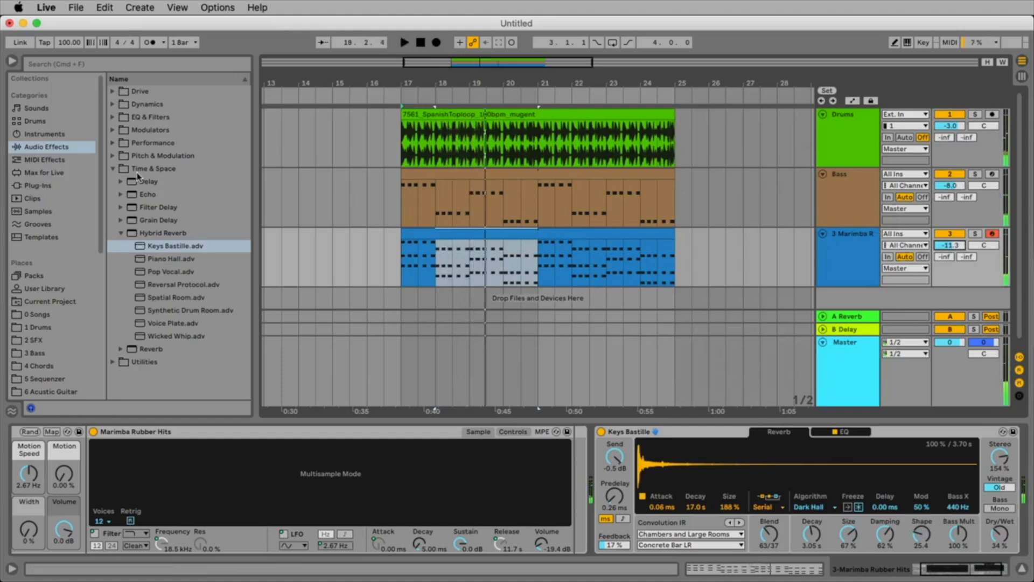
List the Pad presets among the Sounds in the browser, with the Bass and Mallets folders collapsed.
{"action": "left_click", "coordinate": [51, 134]}
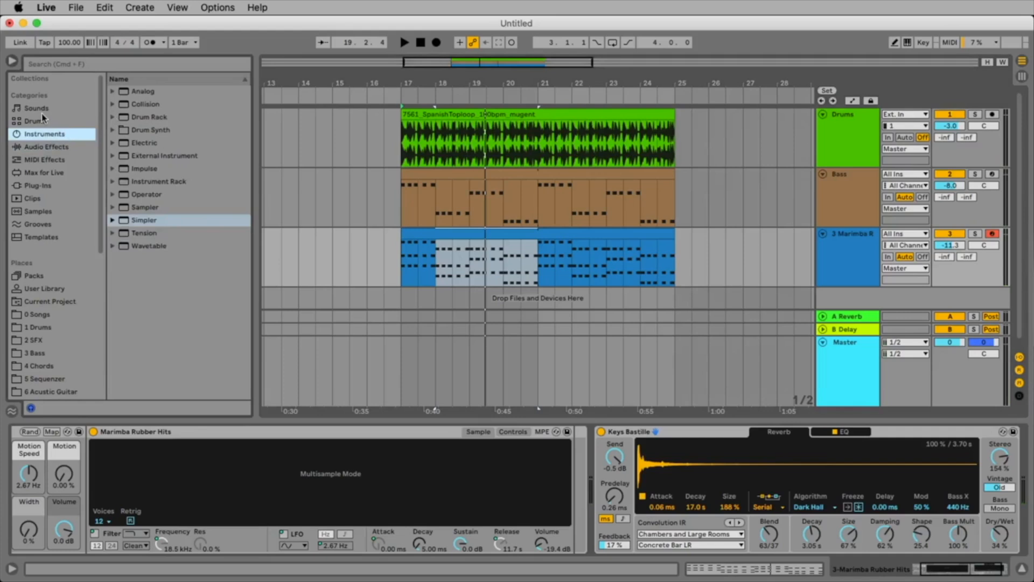
{"action": "left_click", "coordinate": [38, 109]}
{"action": "scroll", "coordinate": [196, 188], "scroll_direction": "up", "scroll_amount": 10}
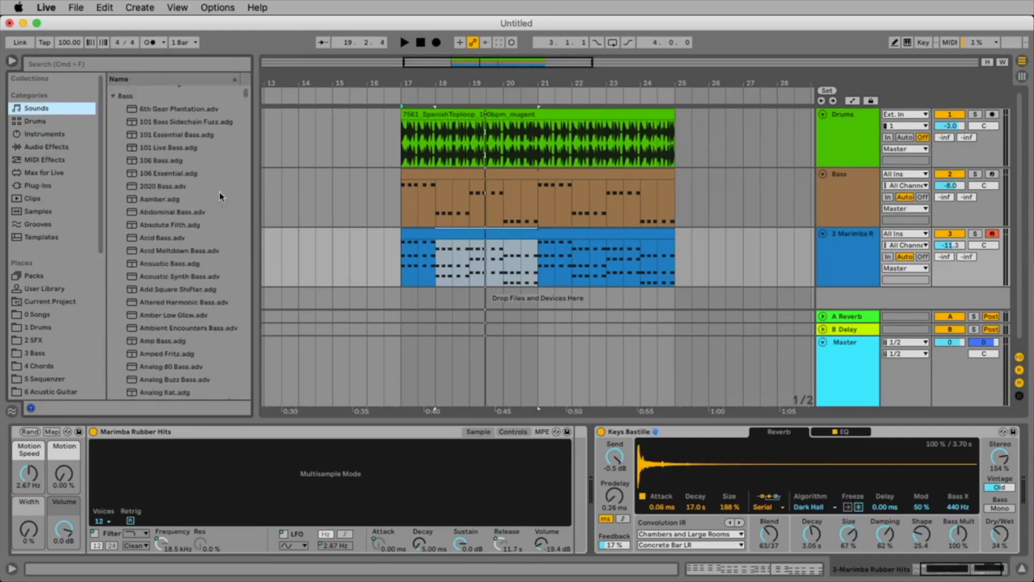
{"action": "left_click", "coordinate": [113, 105]}
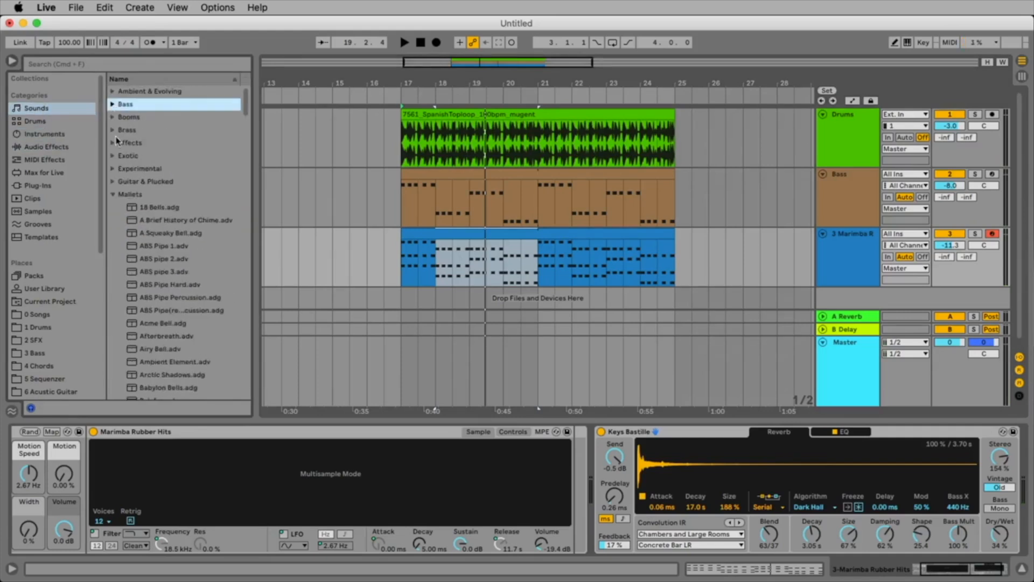
{"action": "left_click", "coordinate": [114, 195]}
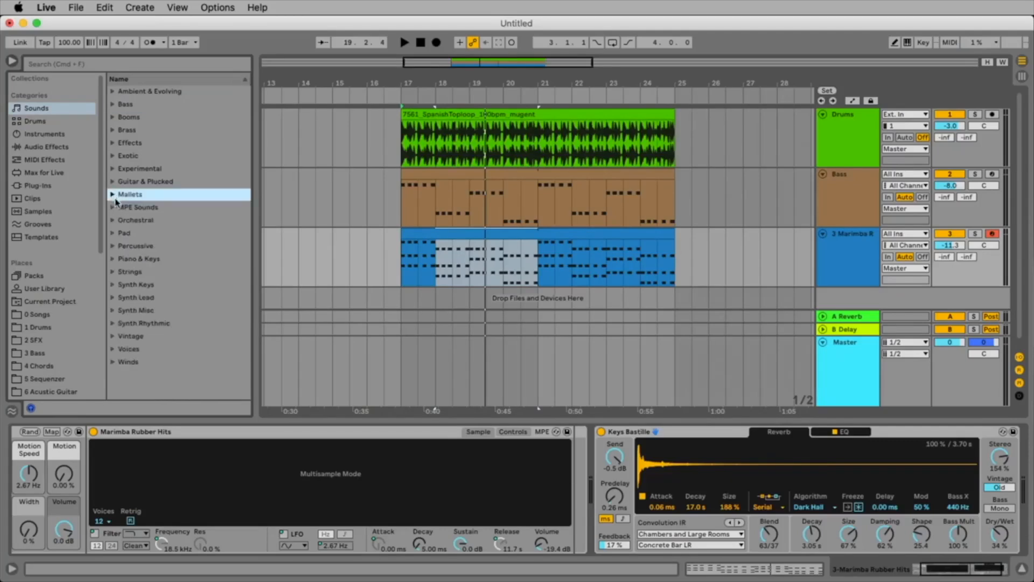
{"action": "left_click", "coordinate": [112, 235]}
{"action": "scroll", "coordinate": [185, 216], "scroll_direction": "down", "scroll_amount": 4}
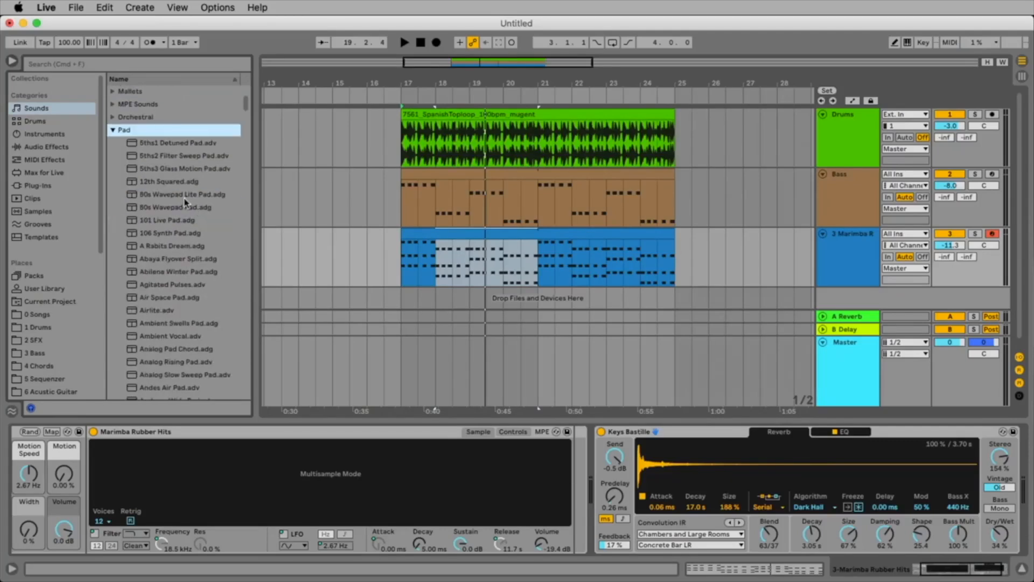
Preview several pad presets and add Celestial Pad.adg as a new track below the Marimba, unfolding the track.
{"action": "left_click", "coordinate": [173, 213]}
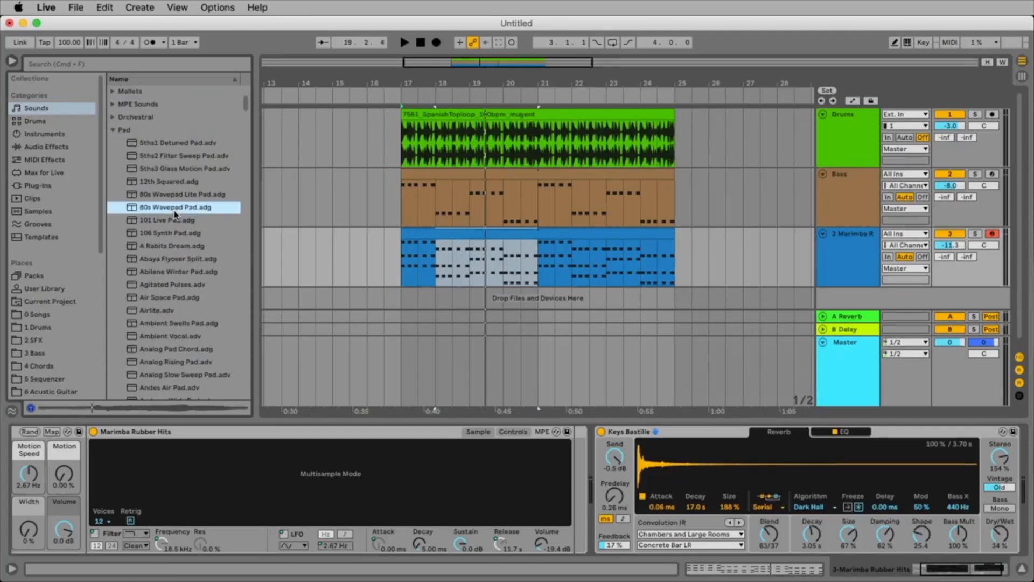
{"action": "scroll", "coordinate": [176, 215], "scroll_direction": "down", "scroll_amount": 10}
{"action": "left_click", "coordinate": [177, 220]}
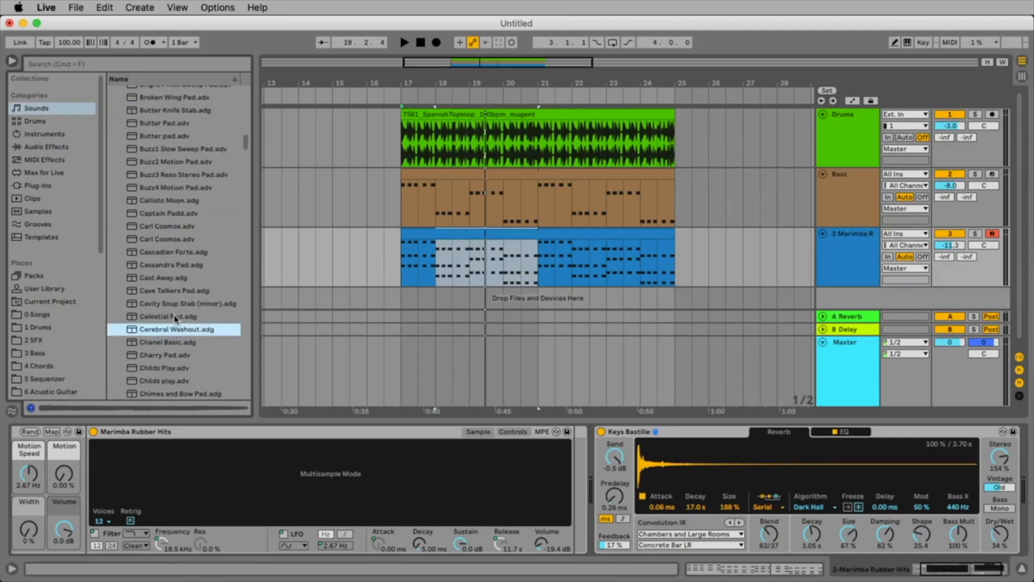
{"action": "left_click", "coordinate": [175, 317]}
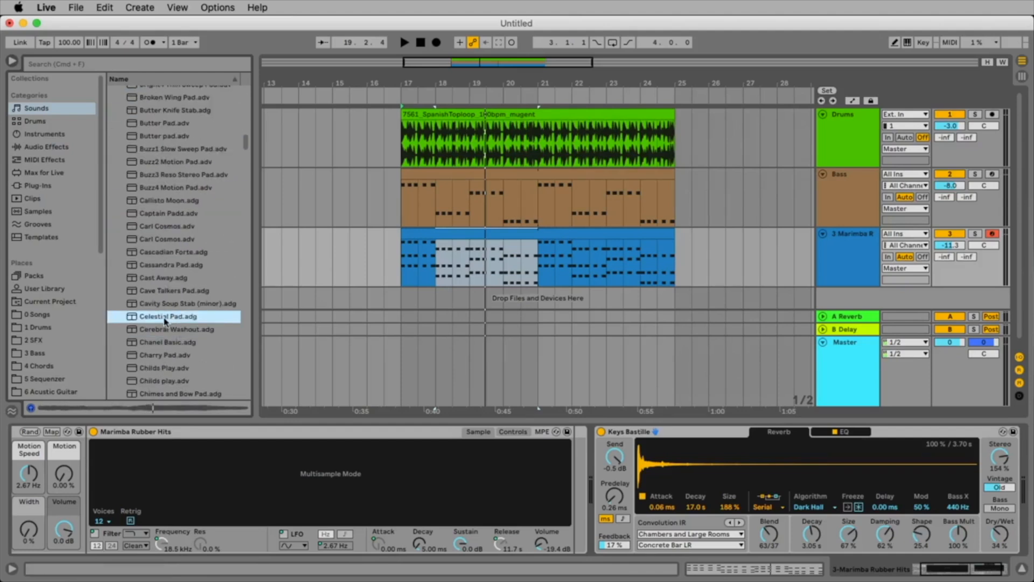
{"action": "left_click_drag", "start_coordinate": [144, 320], "coordinate": [405, 300]}
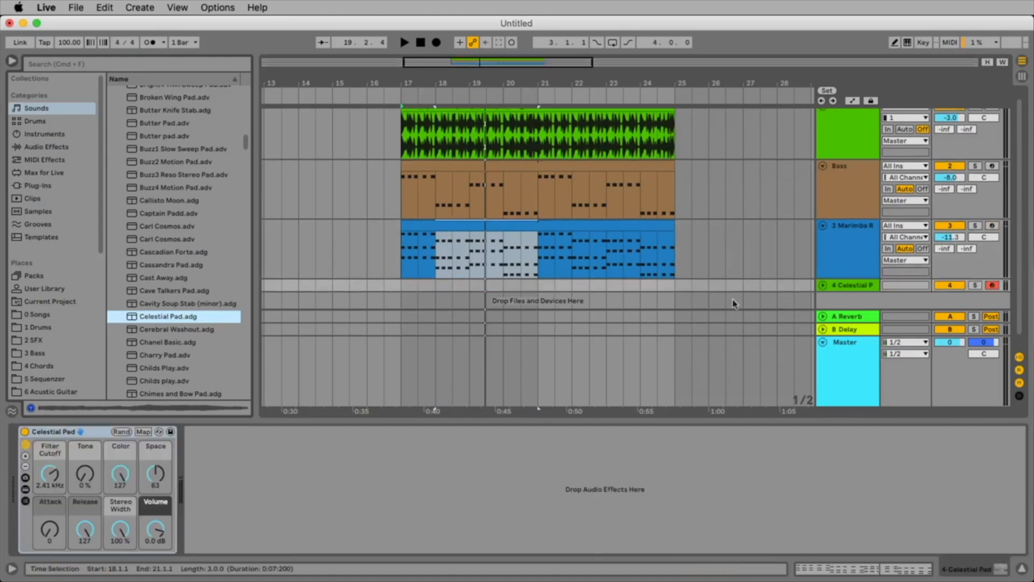
{"action": "left_click", "coordinate": [823, 285]}
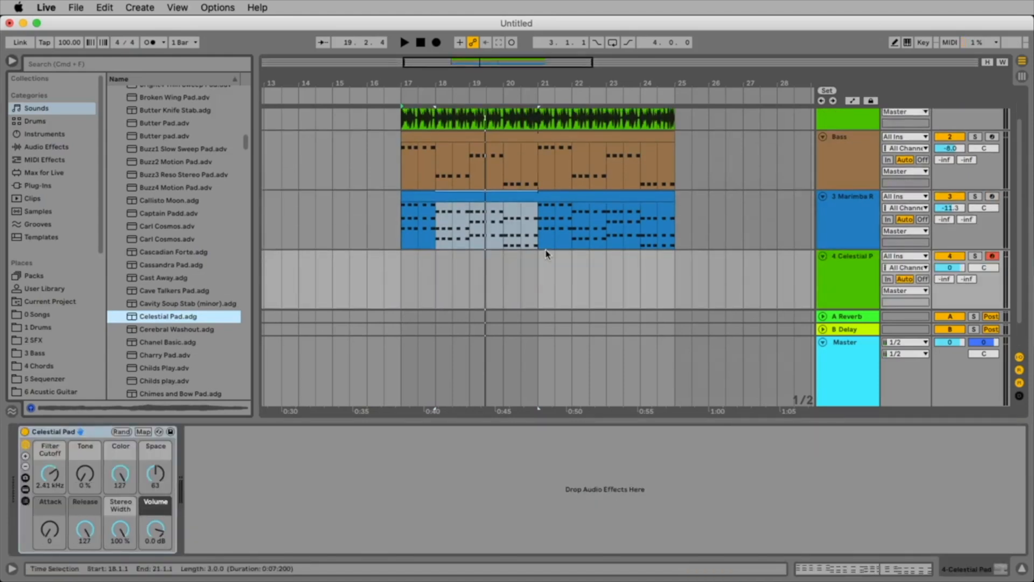
Copy the Marimba clips at bar 17 onto the Celestial Pad track and open the copy in an enlarged note editor.
{"action": "left_click", "coordinate": [423, 197]}
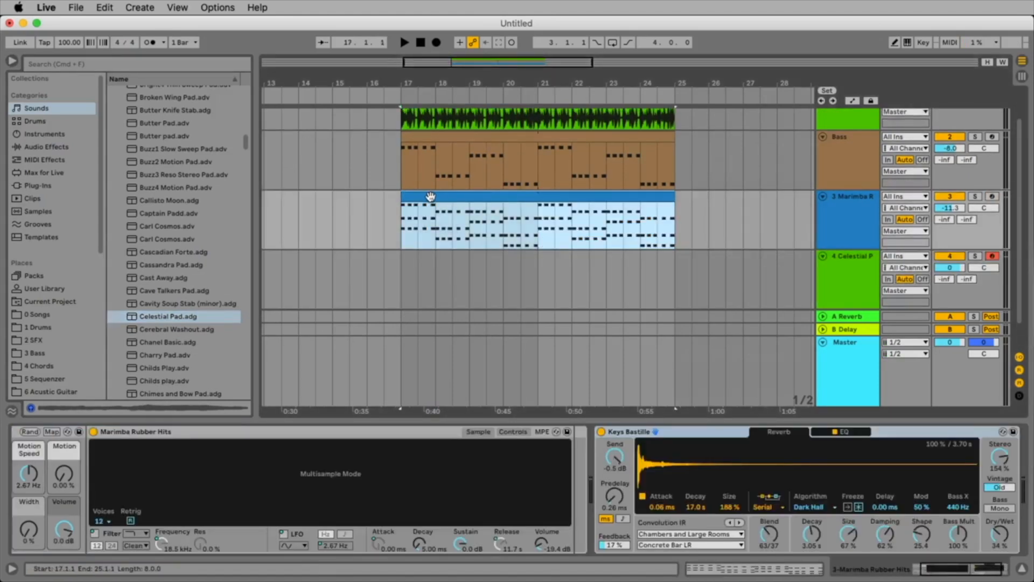
{"action": "left_click_drag", "start_coordinate": [430, 196], "coordinate": [432, 277]}
{"action": "double_click", "coordinate": [436, 260]}
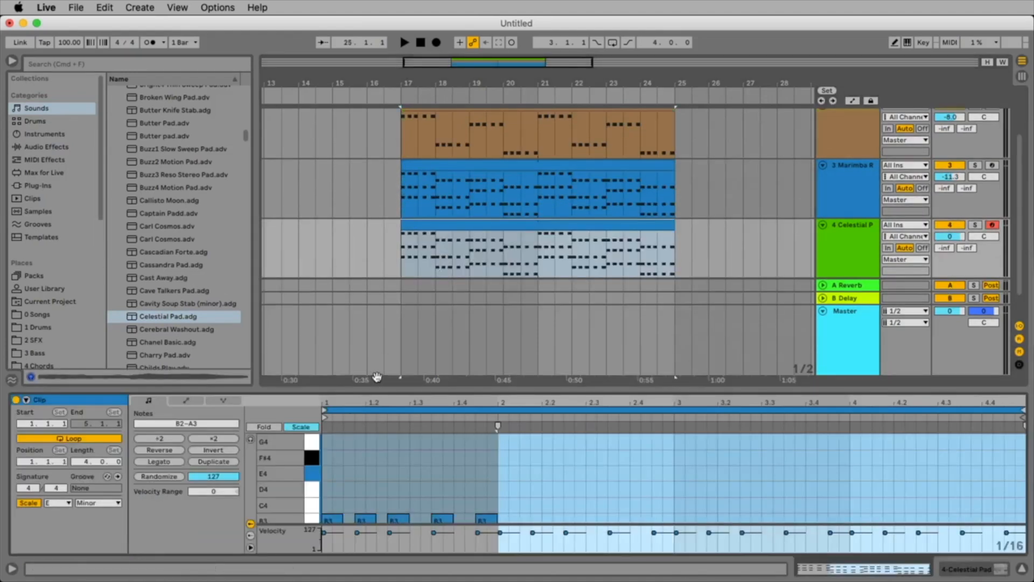
{"action": "left_click_drag", "start_coordinate": [378, 388], "coordinate": [378, 171]}
Delete the repeated chord hits in the Celestial Pad clip, keeping only the first triad of each bar.
{"action": "left_click_drag", "start_coordinate": [368, 254], "coordinate": [493, 462]}
{"action": "key", "text": "Delete"}
{"action": "left_click_drag", "start_coordinate": [544, 440], "coordinate": [830, 425]}
{"action": "key", "text": "Delete"}
{"action": "key", "text": "Delete"}
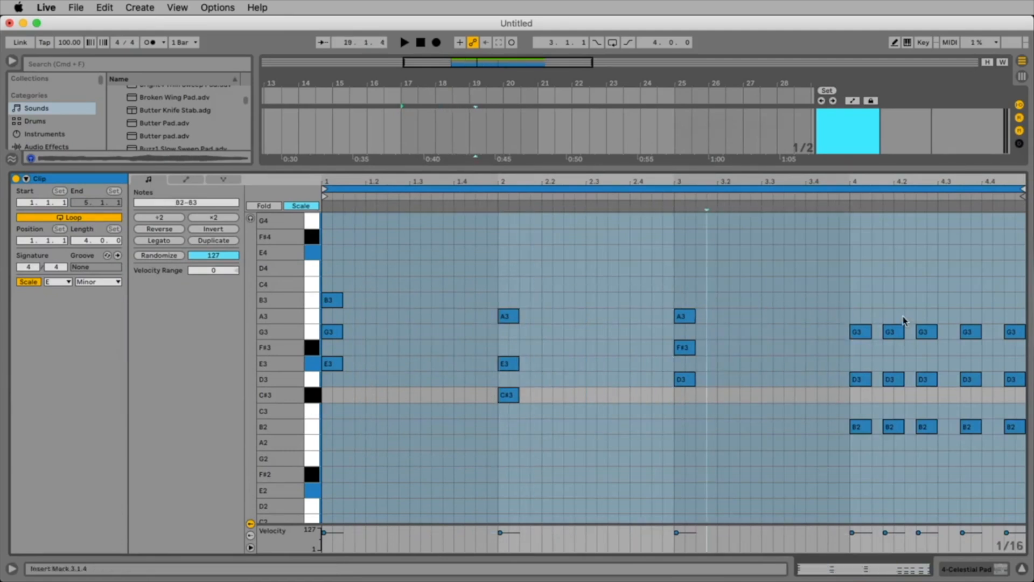
{"action": "left_click_drag", "start_coordinate": [902, 322], "coordinate": [1030, 485]}
{"action": "key", "text": "Delete"}
Apply Legato to the Celestial Pad notes so each triad fills its bar, and listen to the result.
{"action": "left_click", "coordinate": [631, 326]}
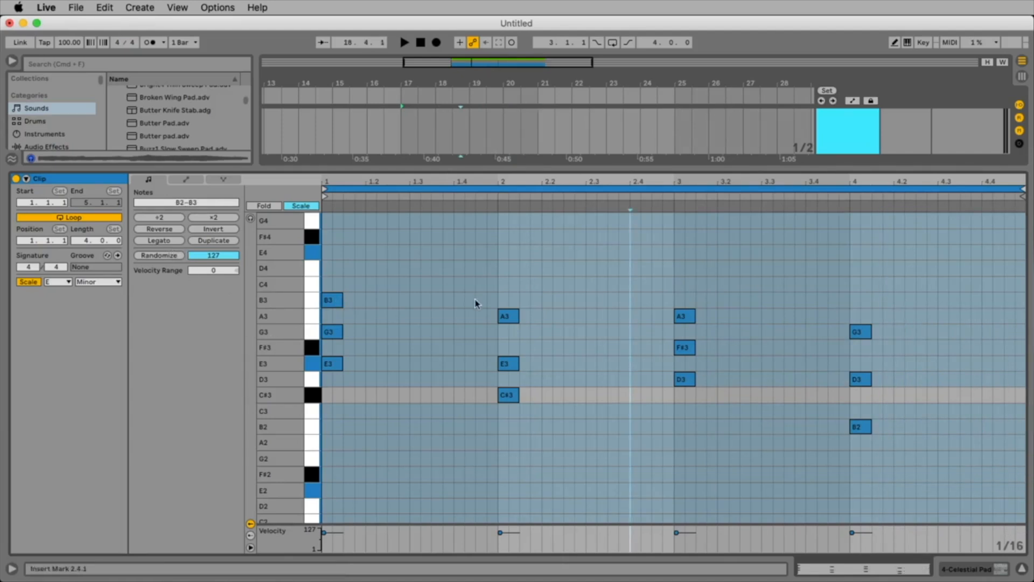
{"action": "left_click", "coordinate": [177, 244]}
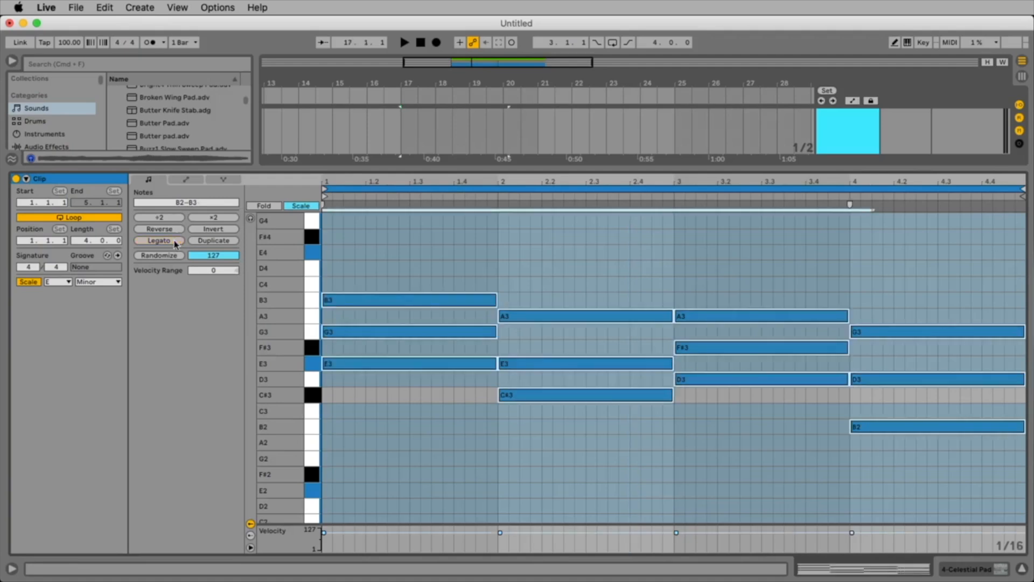
{"action": "key", "text": "space"}
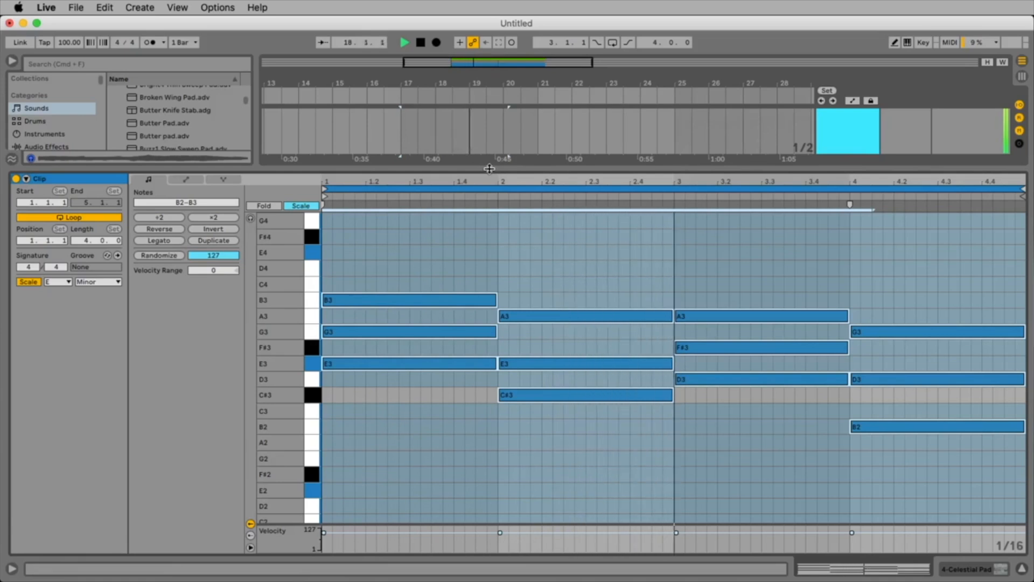
{"action": "key", "text": "space"}
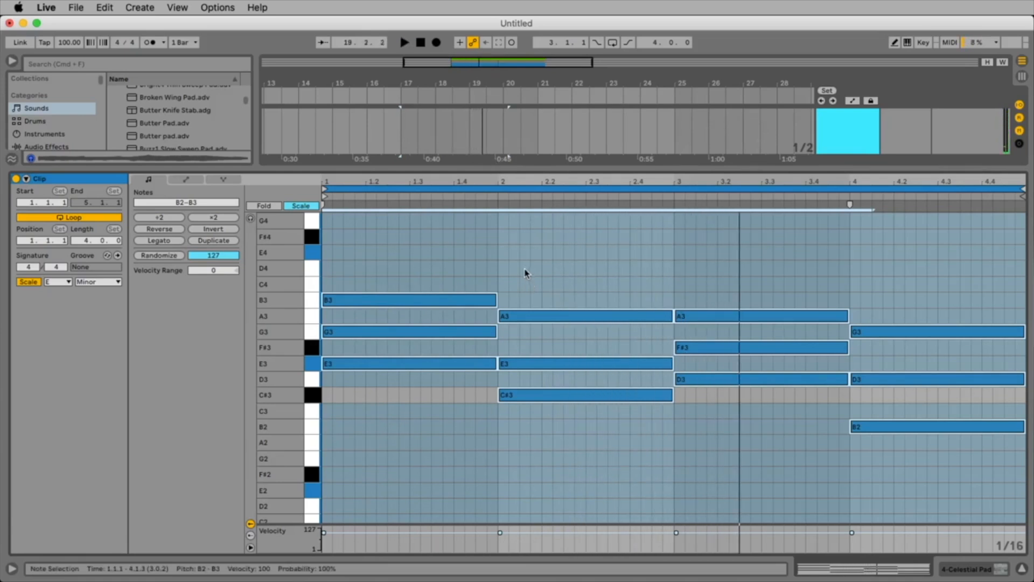
Delete the triads in bars 2 to 4 and the upper notes in bar 1, leaving only E3.
{"action": "left_click_drag", "start_coordinate": [524, 275], "coordinate": [873, 488]}
{"action": "key", "text": "Delete"}
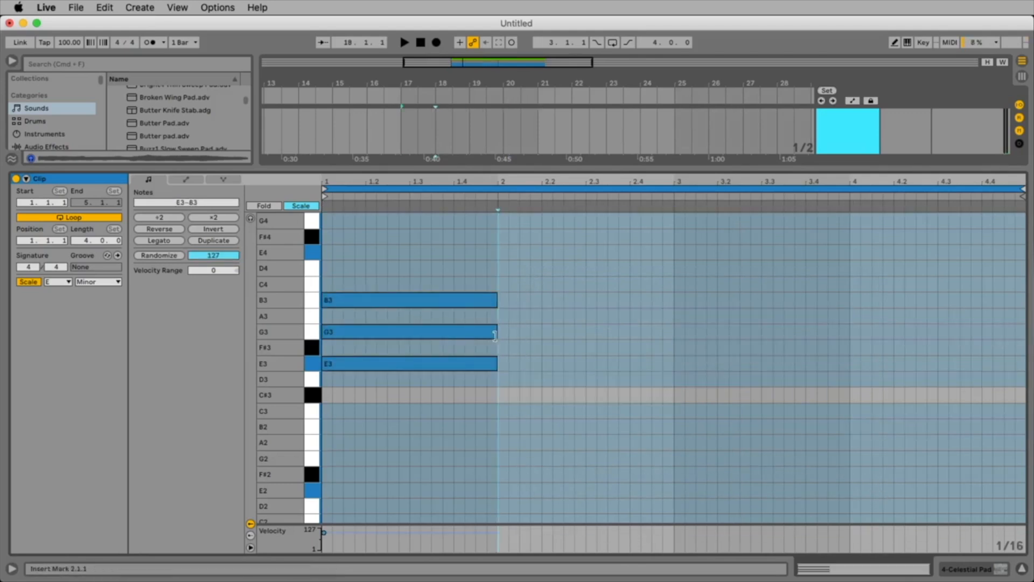
{"action": "left_click_drag", "start_coordinate": [519, 344], "coordinate": [397, 268]}
{"action": "key", "text": "Delete"}
Listen to the remaining E3 pad note, transpose it down an octave to E2 and listen again.
{"action": "left_click", "coordinate": [403, 359]}
{"action": "key", "text": "space"}
{"action": "key", "text": "space"}
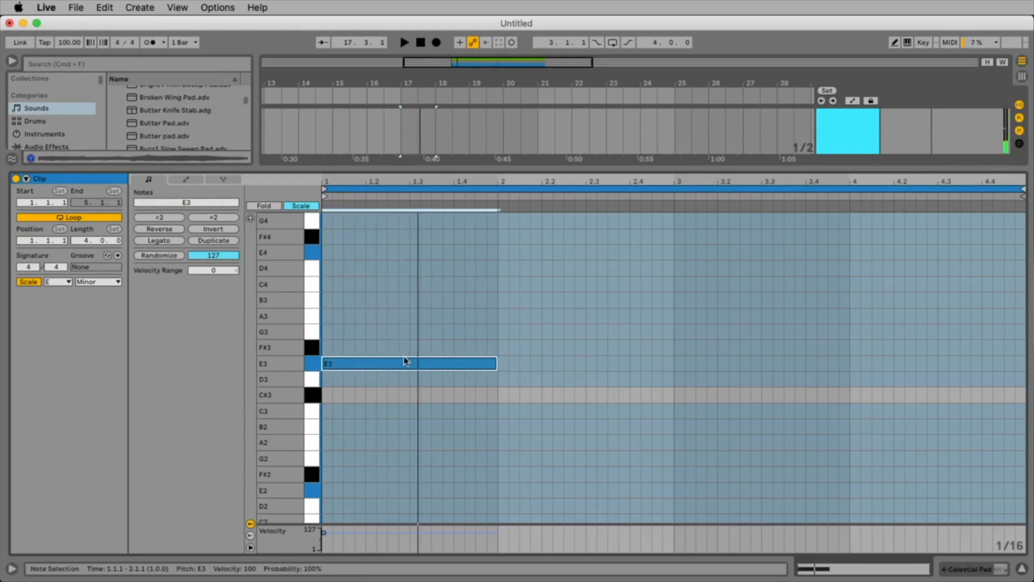
{"action": "key", "text": "shift+Down"}
{"action": "key", "text": "space"}
{"action": "scroll", "coordinate": [445, 318], "scroll_direction": "down", "scroll_amount": 3}
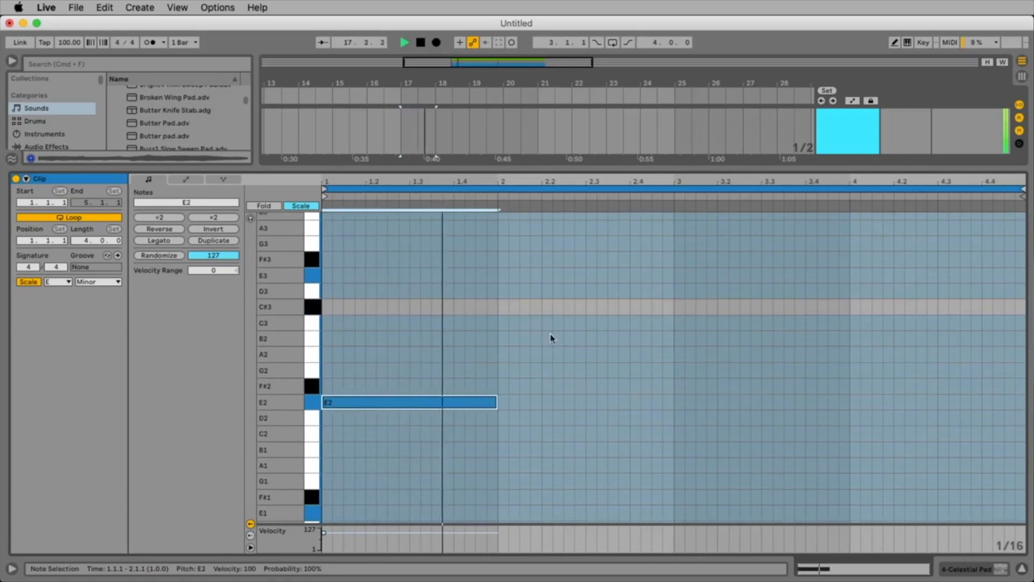
{"action": "key", "text": "space"}
Try a duplicate of the E2 note in bar 2 lowered to A1, listen to it and delete it.
{"action": "key", "text": "super+d"}
{"action": "key", "text": "Down"}
{"action": "key", "text": "Down"}
{"action": "key", "text": "Down"}
{"action": "key", "text": "Down"}
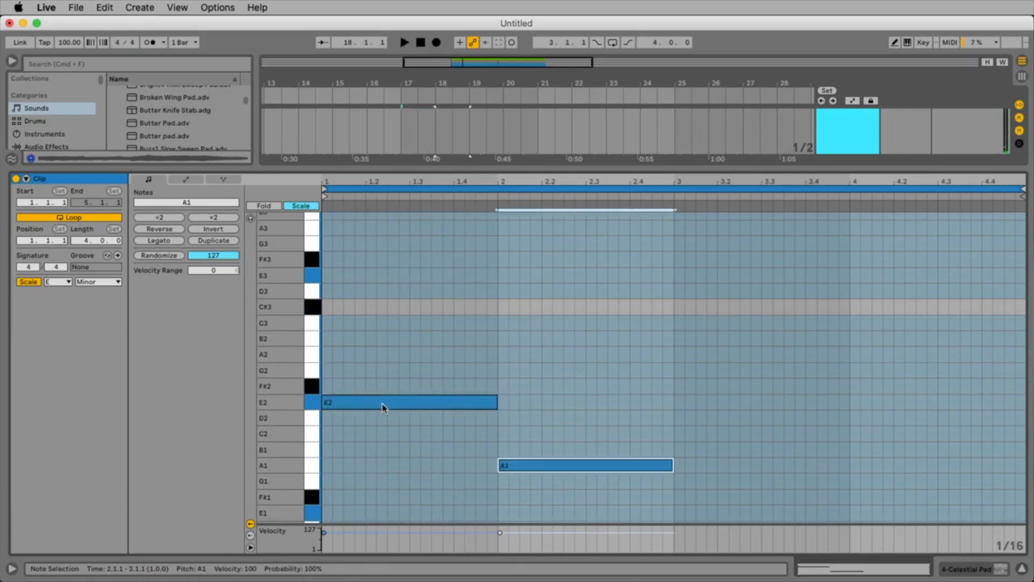
{"action": "key", "text": "space"}
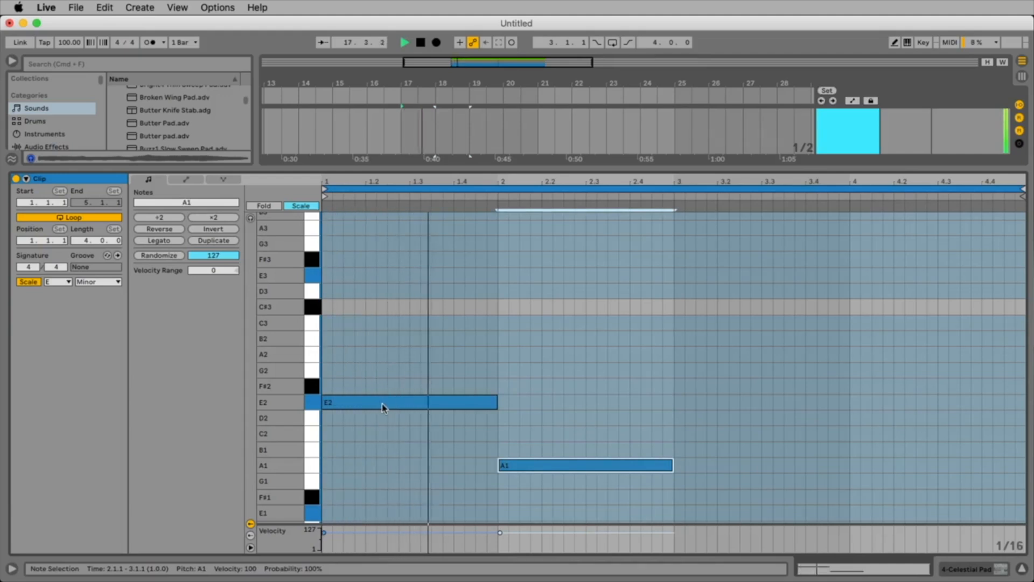
{"action": "key", "text": "space"}
{"action": "key", "text": "Delete"}
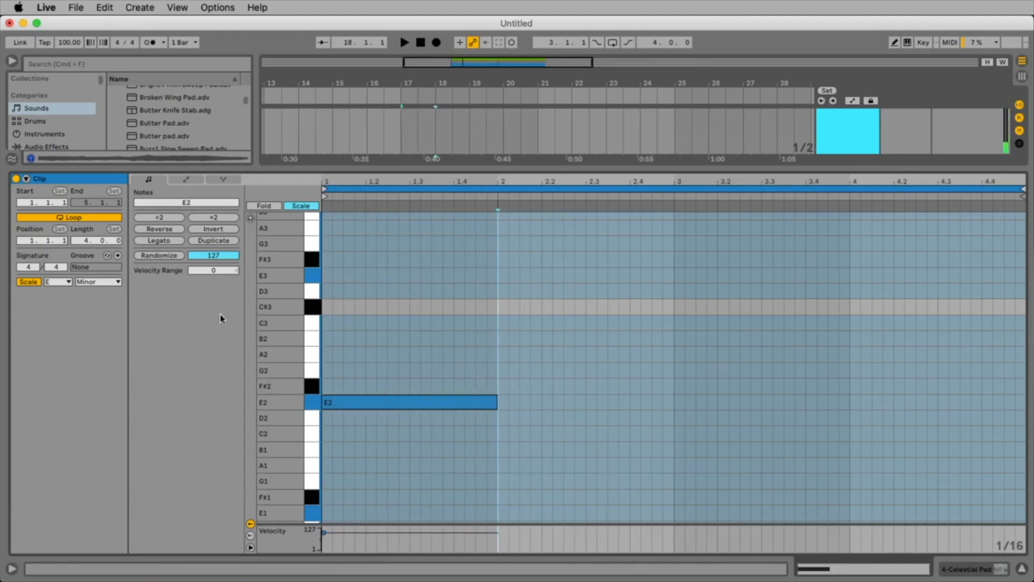
Lengthen the E2 note to two bars, listen to it and shrink the note editor.
{"action": "left_click_drag", "start_coordinate": [495, 408], "coordinate": [679, 408]}
{"action": "key", "text": "space"}
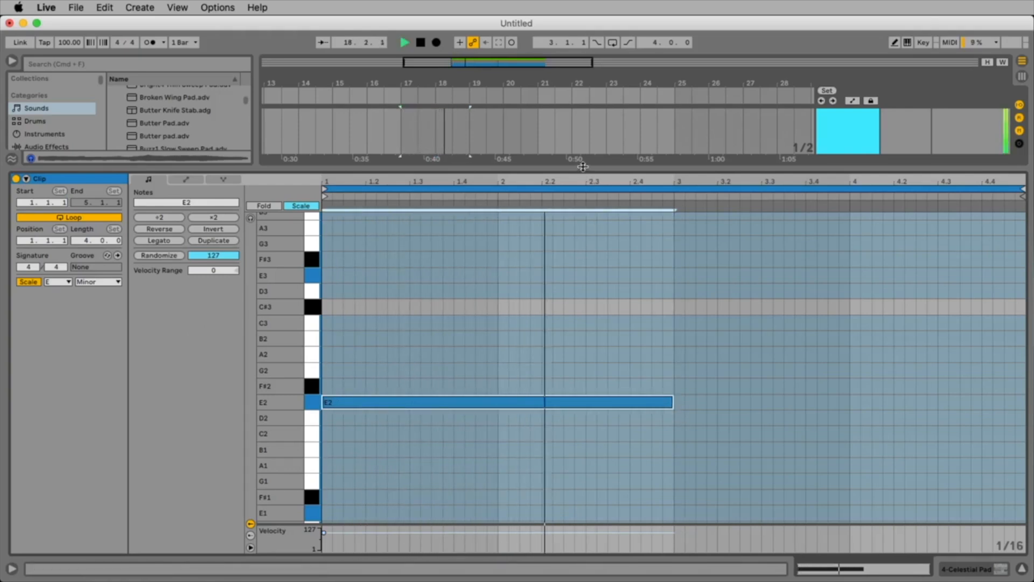
{"action": "key", "text": "space"}
{"action": "left_click_drag", "start_coordinate": [583, 167], "coordinate": [619, 332]}
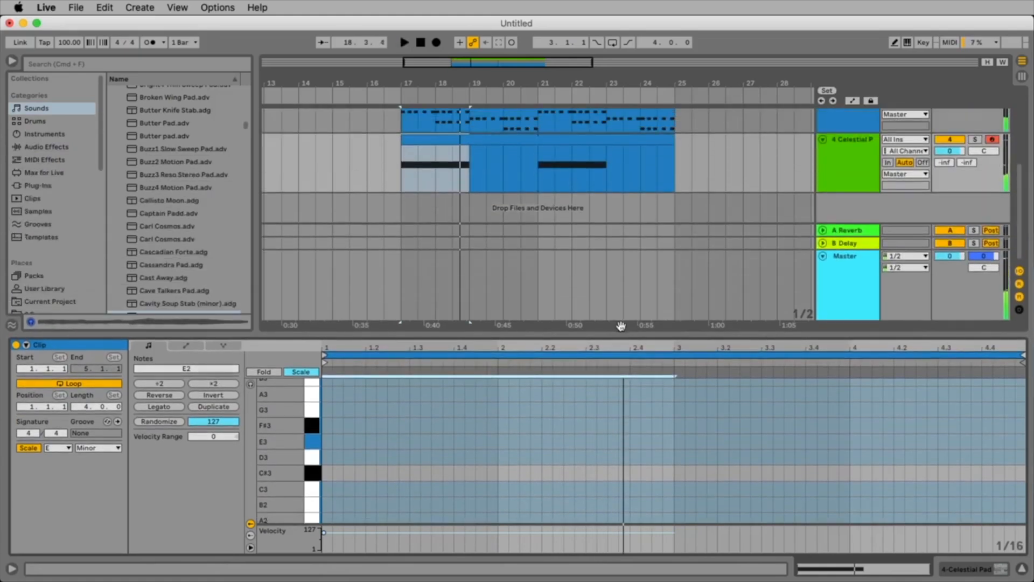
Open the Marimba clip and examine its triads, picking out the E3 notes in bars 1 and 2.
{"action": "scroll", "coordinate": [558, 176], "scroll_direction": "up", "scroll_amount": 2}
{"action": "scroll", "coordinate": [557, 175], "scroll_direction": "up", "scroll_amount": 1}
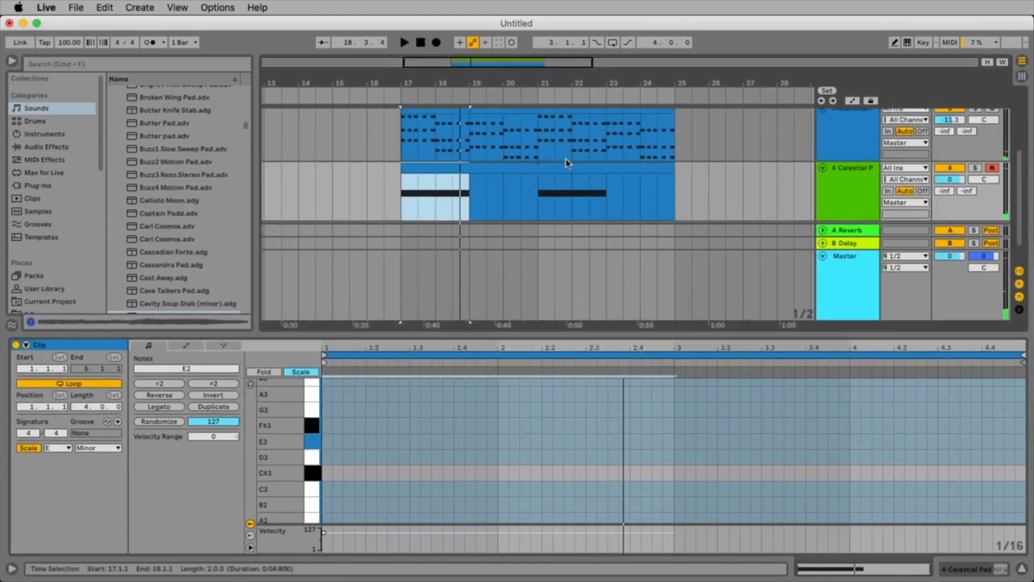
{"action": "left_click", "coordinate": [516, 110]}
{"action": "left_click_drag", "start_coordinate": [636, 339], "coordinate": [619, 250]}
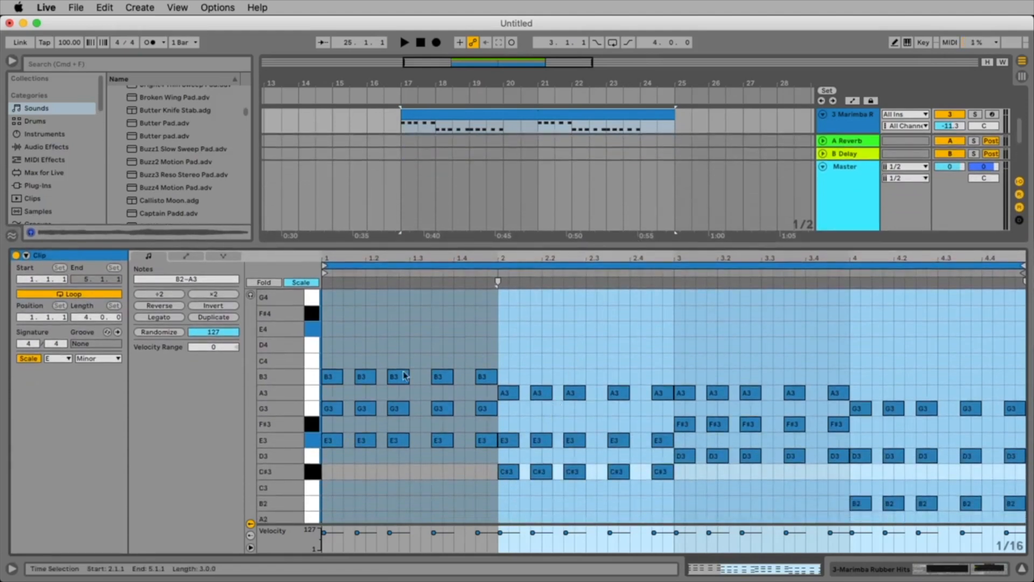
{"action": "left_click", "coordinate": [332, 440]}
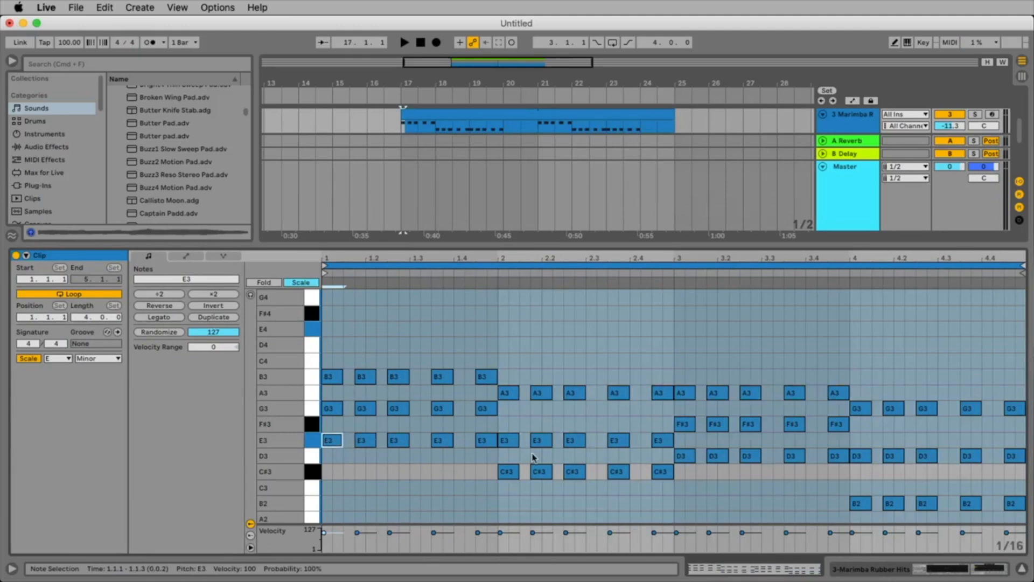
{"action": "left_click", "coordinate": [509, 441]}
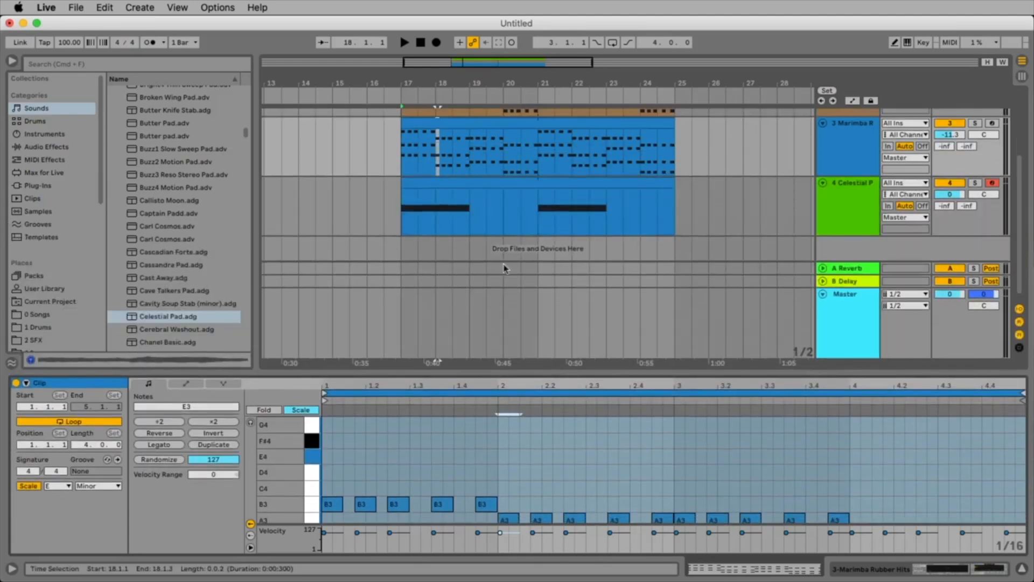
Duplicate the Celestial Pad clip's two-bar E2 note into bars 3 and 4 and lower the copy to D2.
{"action": "left_click", "coordinate": [493, 195]}
{"action": "key", "text": "space"}
{"action": "left_click_drag", "start_coordinate": [526, 373], "coordinate": [525, 178]}
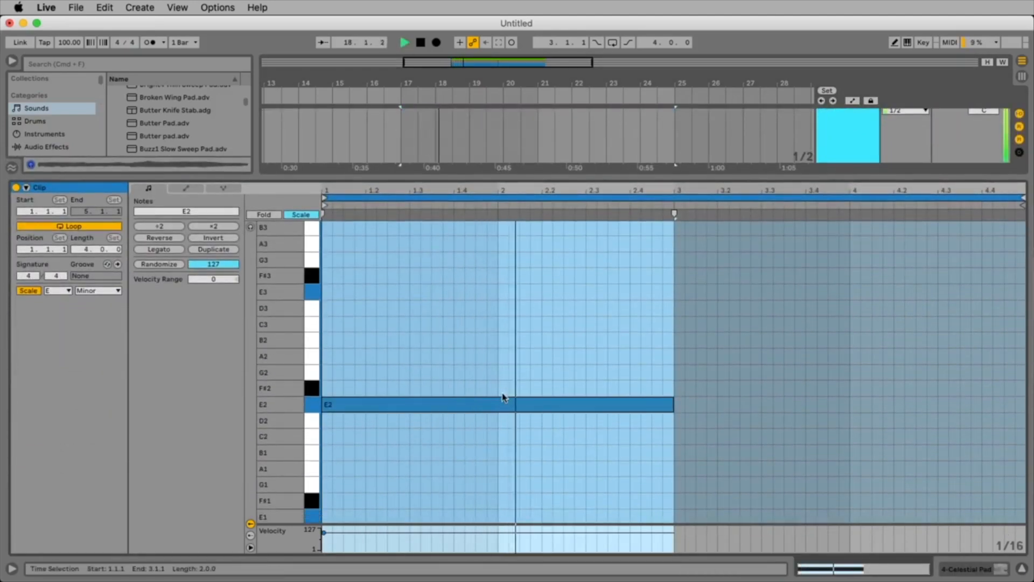
{"action": "left_click", "coordinate": [506, 406]}
{"action": "key", "text": "super+d"}
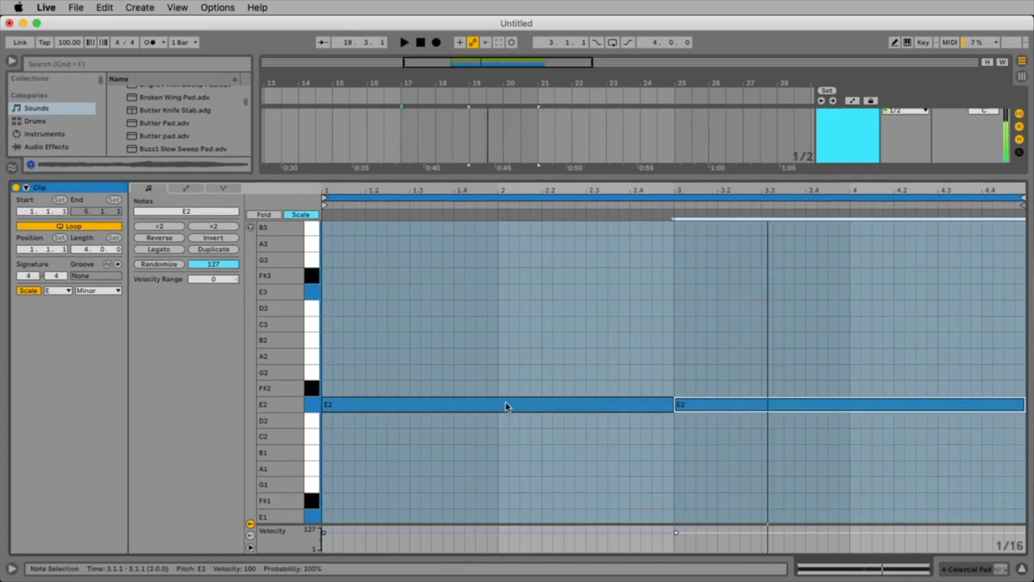
{"action": "key", "text": "Down"}
{"action": "key", "text": "Down"}
{"action": "key", "text": "Up"}
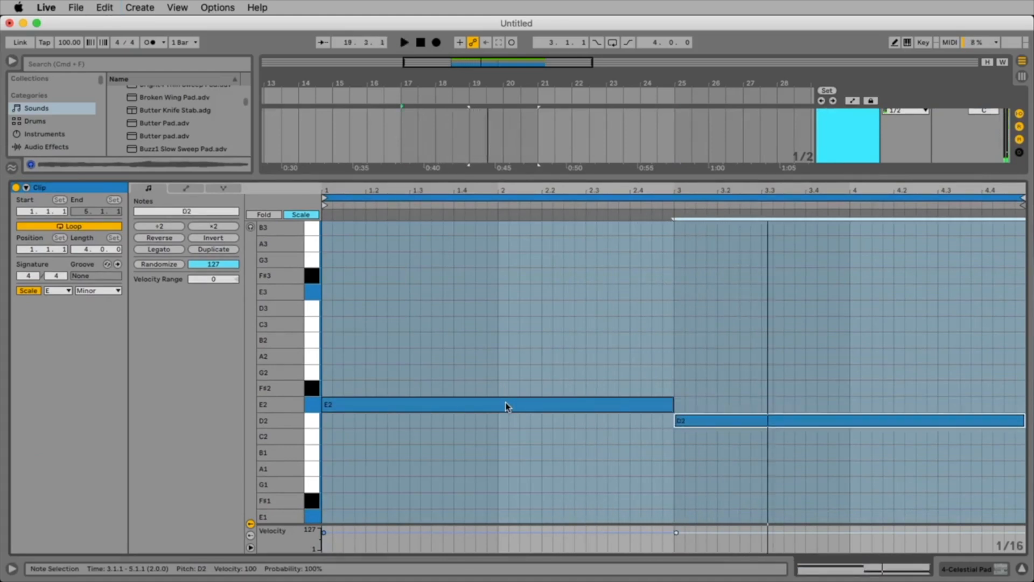
Listen to the E2 and D2 pad notes while comparing them with the Marimba clip's chords.
{"action": "left_click_drag", "start_coordinate": [567, 171], "coordinate": [595, 302]}
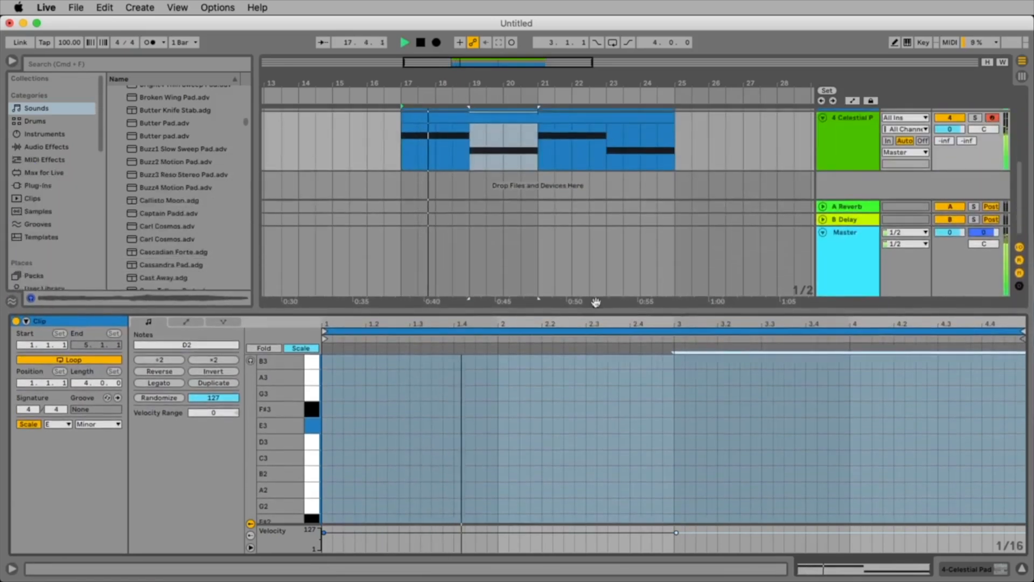
{"action": "scroll", "coordinate": [564, 156], "scroll_direction": "up", "scroll_amount": 4}
{"action": "left_click", "coordinate": [570, 162]}
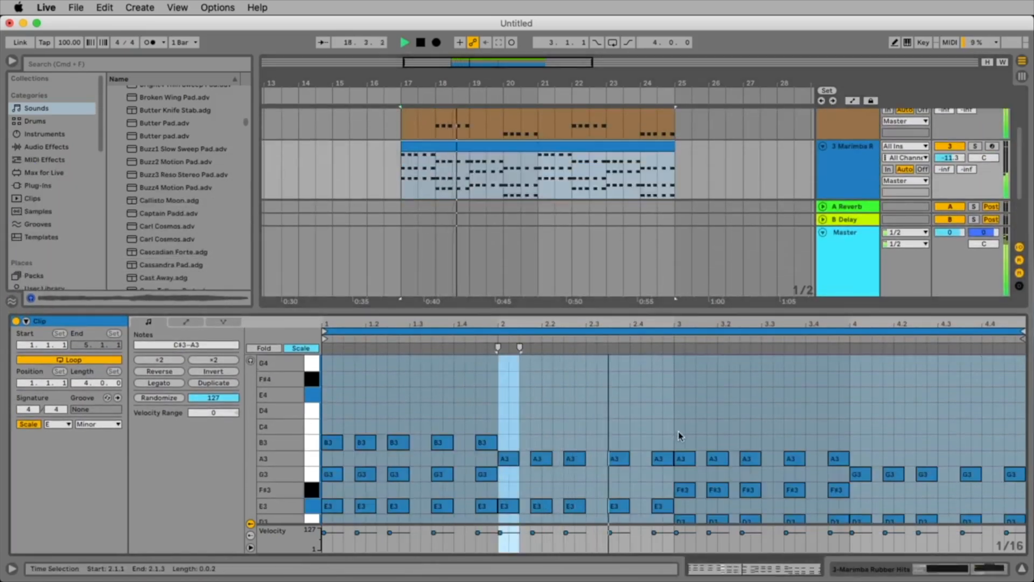
{"action": "scroll", "coordinate": [680, 436], "scroll_direction": "down", "scroll_amount": 1}
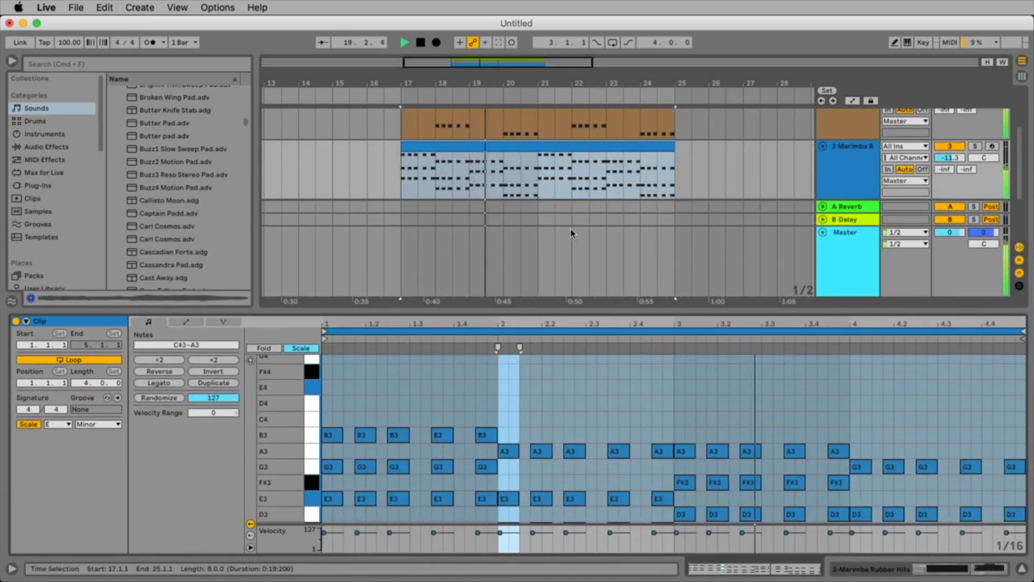
{"action": "scroll", "coordinate": [551, 194], "scroll_direction": "down", "scroll_amount": 2}
{"action": "left_click", "coordinate": [550, 178]}
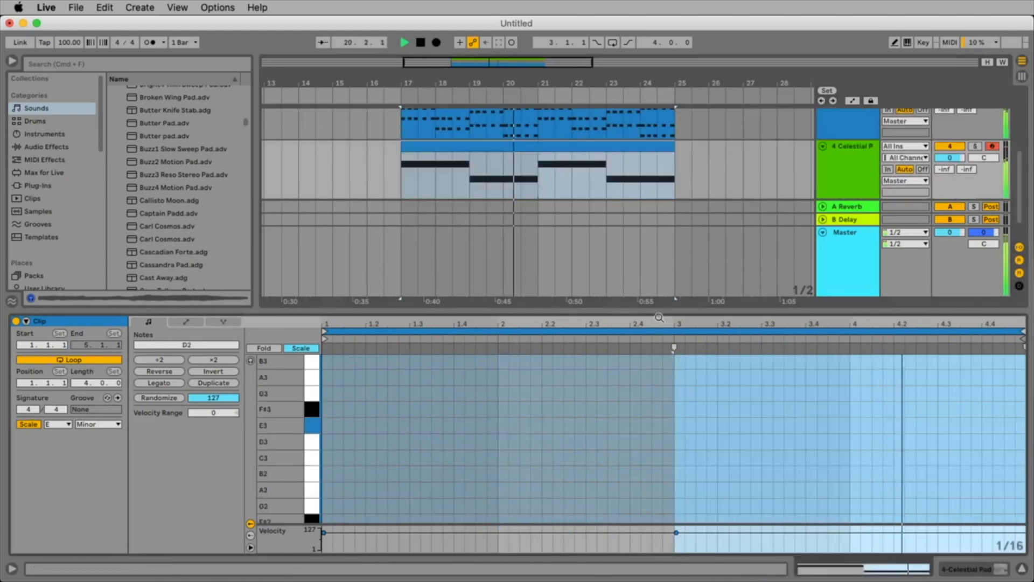
{"action": "left_click_drag", "start_coordinate": [659, 310], "coordinate": [662, 189]}
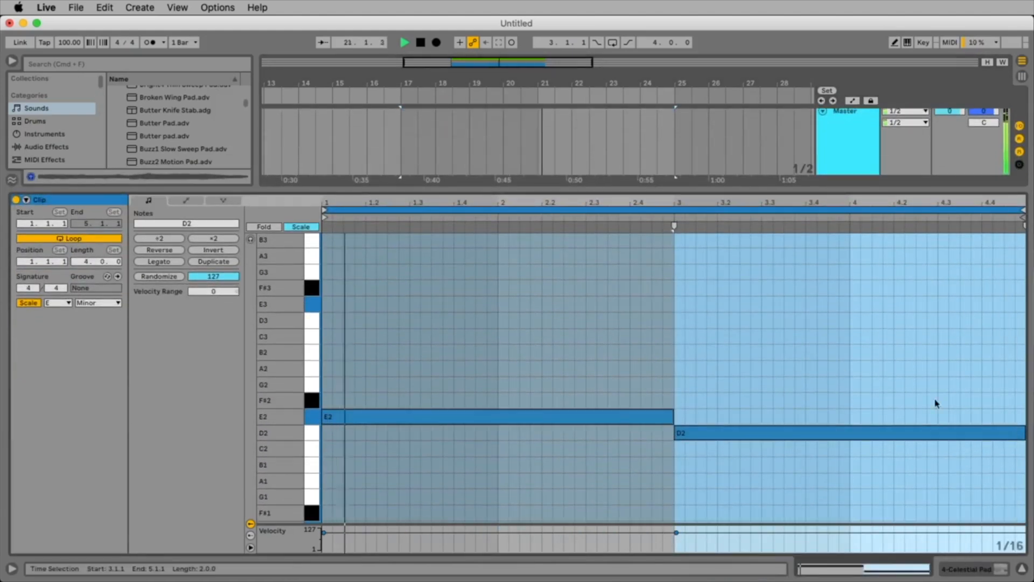
{"action": "left_click_drag", "start_coordinate": [862, 420], "coordinate": [987, 487]}
Shrink the note editor, solo the Celestial Pad track and listen to it with its devices shown.
{"action": "left_click_drag", "start_coordinate": [644, 188], "coordinate": [644, 392]}
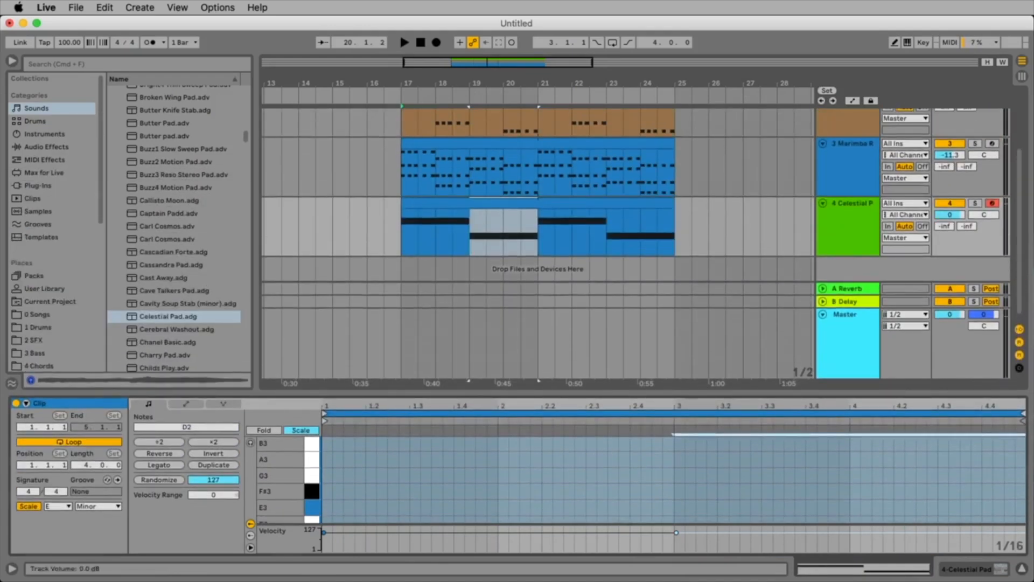
{"action": "left_click_drag", "start_coordinate": [950, 214], "coordinate": [950, 253]}
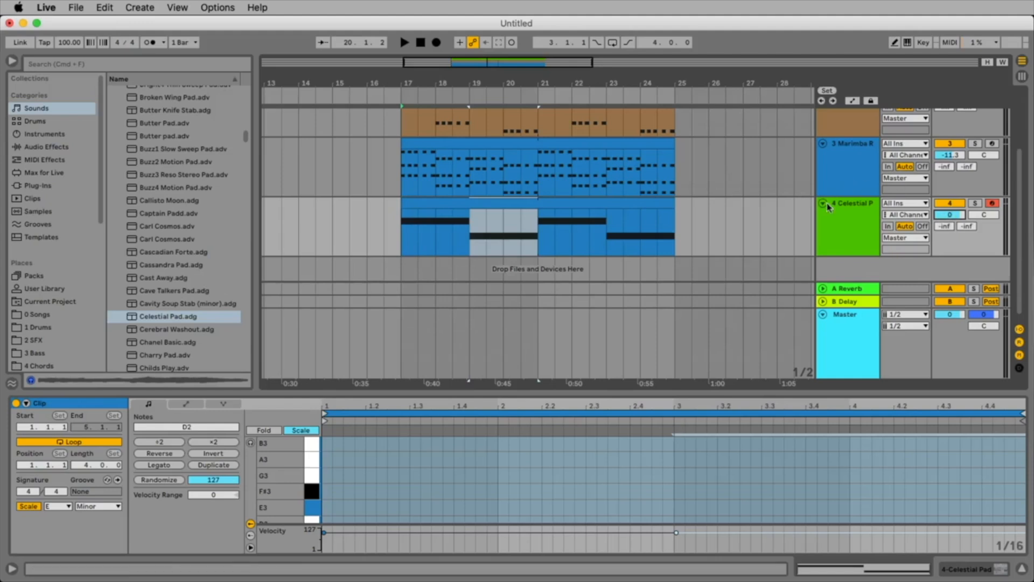
{"action": "left_click", "coordinate": [979, 205]}
{"action": "key", "text": "space"}
{"action": "left_click", "coordinate": [859, 218]}
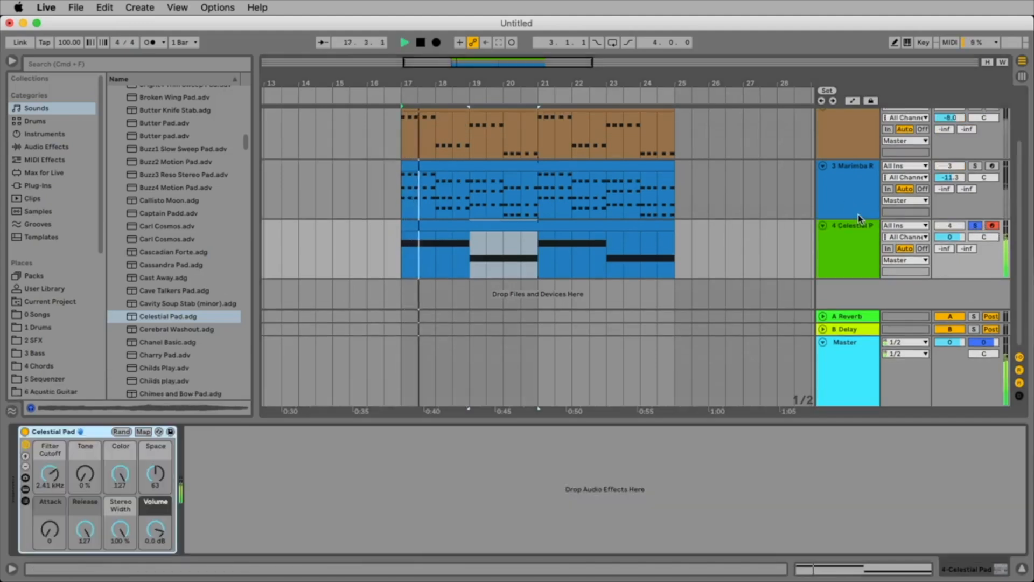
{"action": "key", "text": "space"}
Add an EQ Three from the EQ & Filters audio effects to the Celestial Pad track.
{"action": "scroll", "coordinate": [172, 162], "scroll_direction": "up", "scroll_amount": 3}
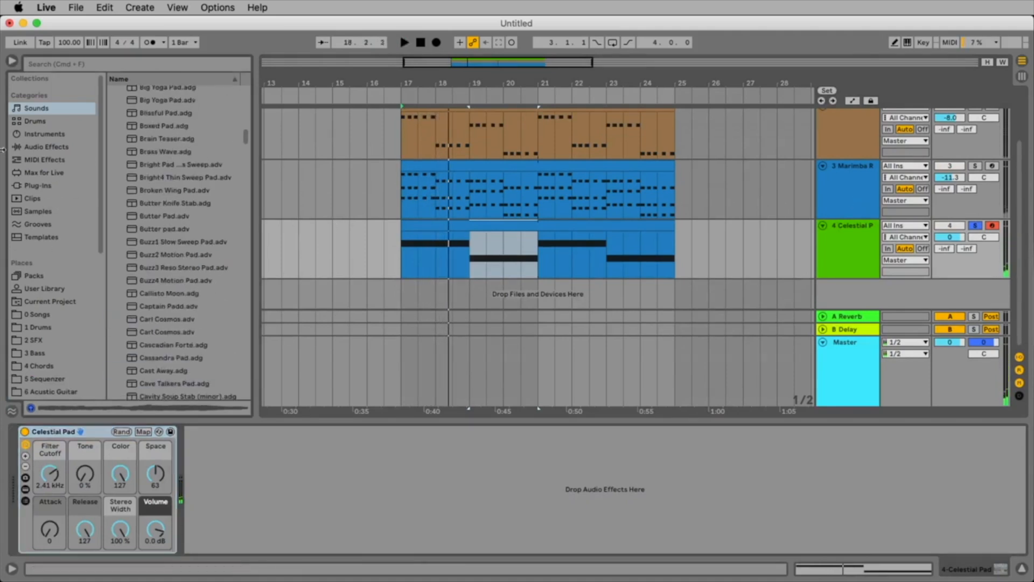
{"action": "left_click", "coordinate": [54, 148]}
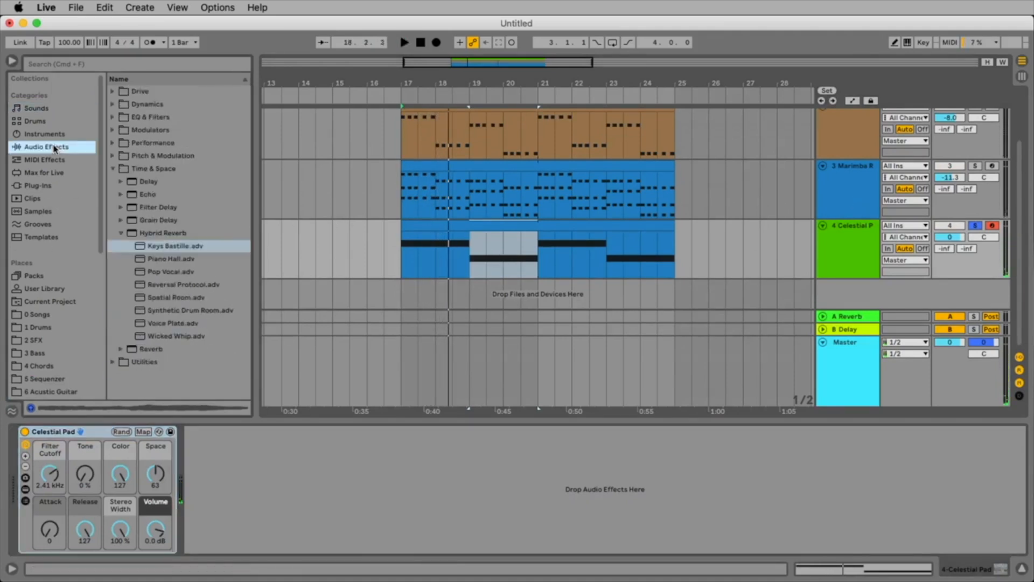
{"action": "left_click", "coordinate": [114, 169]}
{"action": "left_click", "coordinate": [113, 117]}
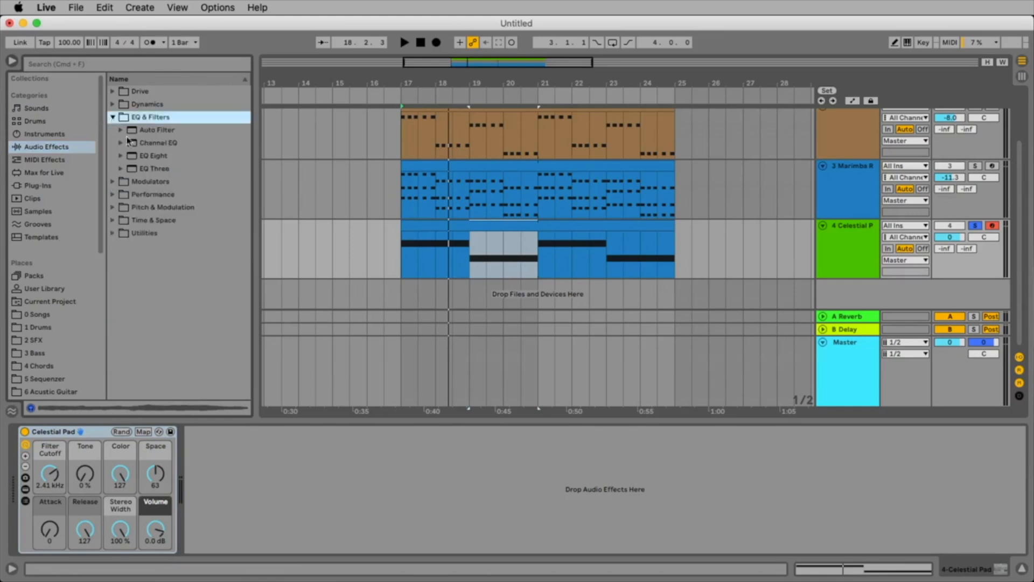
{"action": "double_click", "coordinate": [161, 170]}
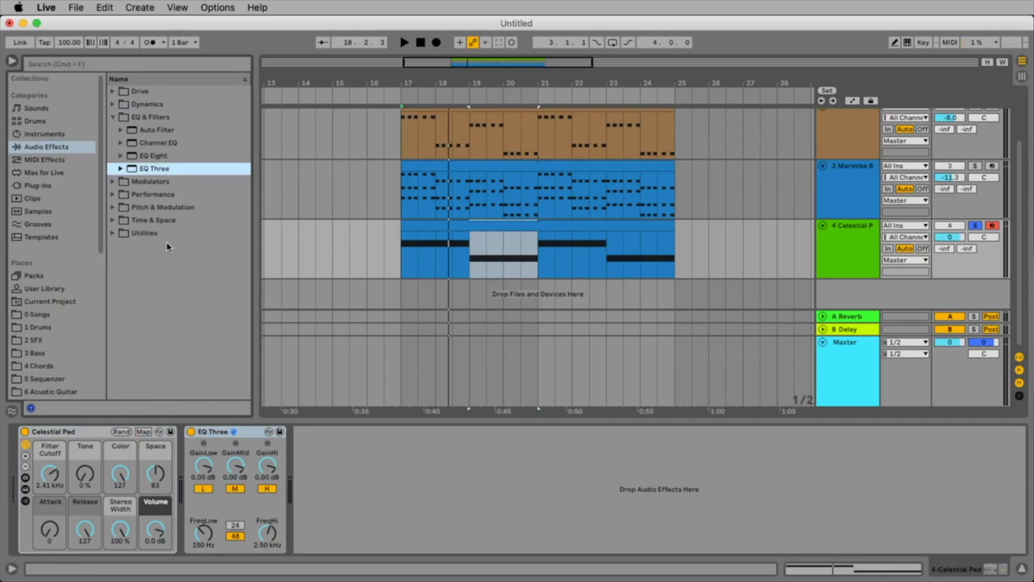
Add an EQ Eight after EQ Three and play the pad to view its frequency spectrum.
{"action": "left_click_drag", "start_coordinate": [156, 158], "coordinate": [303, 489]}
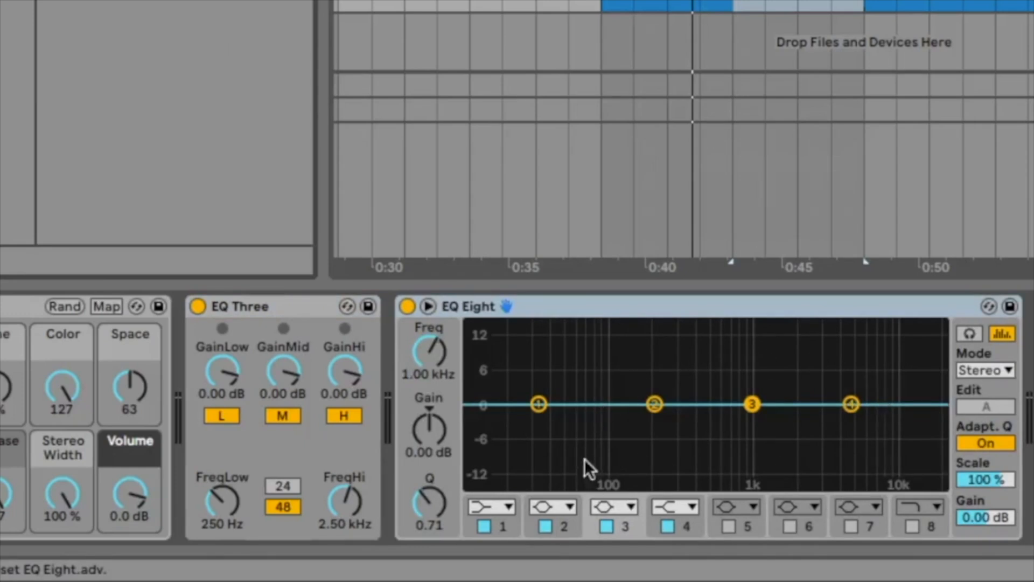
{"action": "key", "text": "space"}
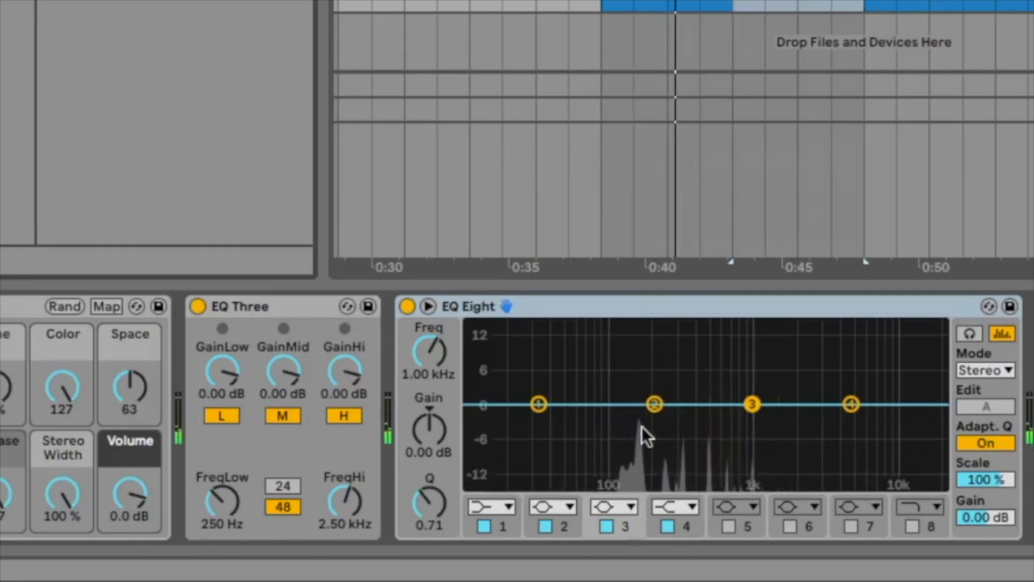
{"action": "key", "text": "space"}
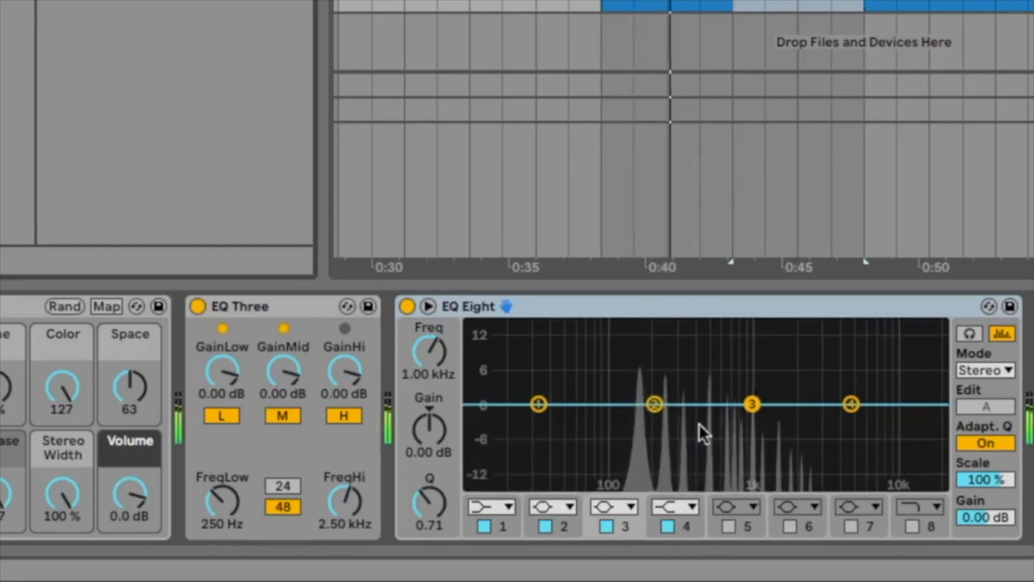
{"action": "key", "text": "space"}
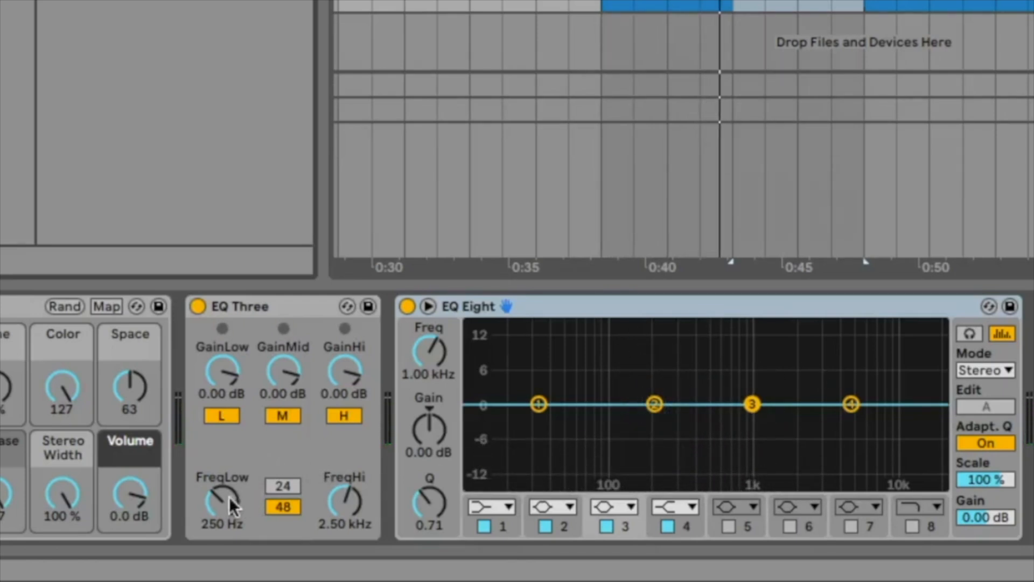
Lower EQ Three's GainLow to -13.0 dB while the pad plays.
{"action": "left_click", "coordinate": [216, 391]}
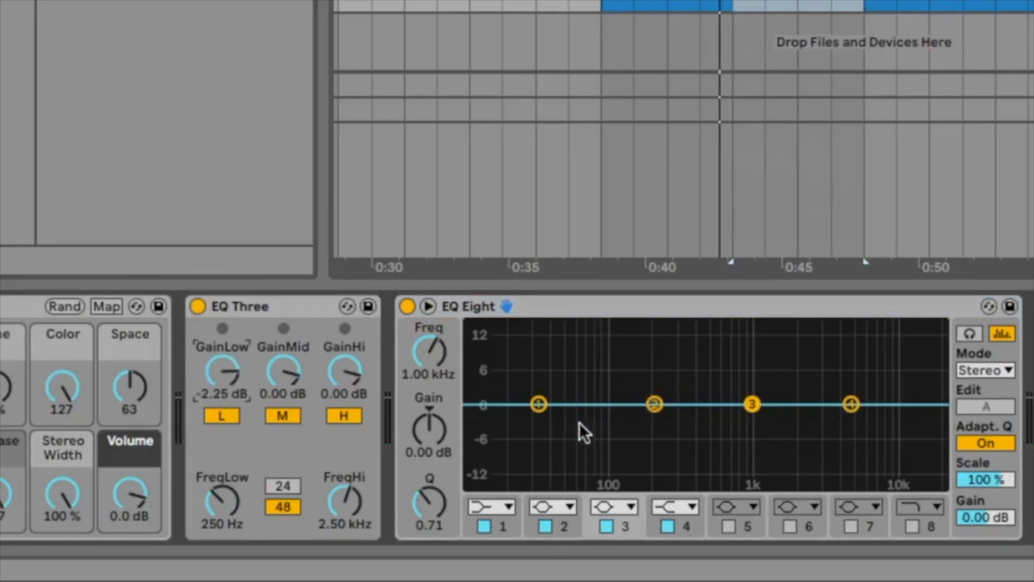
{"action": "key", "text": "space"}
{"action": "left_click_drag", "start_coordinate": [228, 381], "coordinate": [224, 445]}
{"action": "right_click", "coordinate": [230, 379]}
{"action": "left_click", "coordinate": [225, 381]}
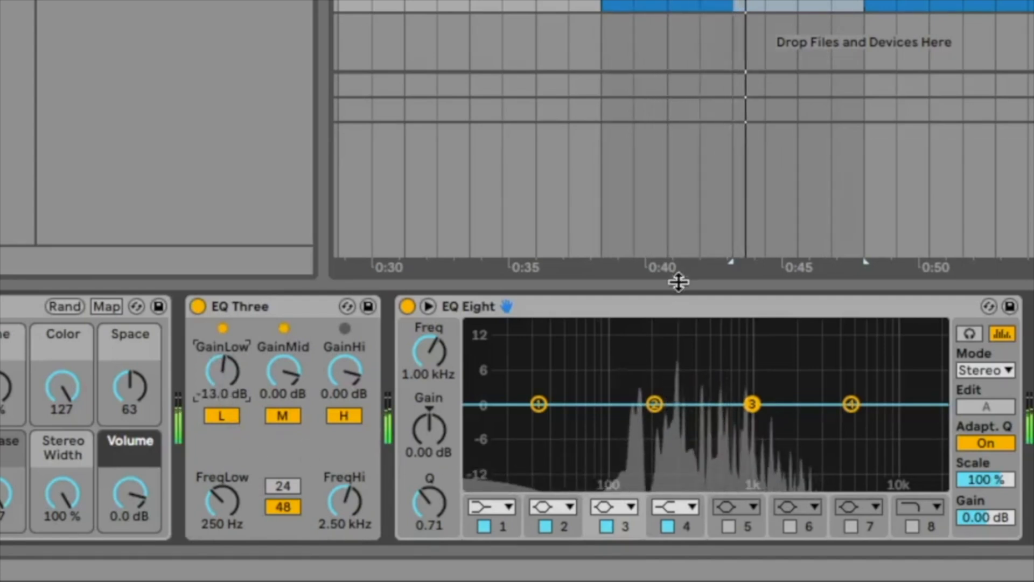
Delete the EQ Eight from the Celestial Pad track, keeping EQ Three.
{"action": "left_click", "coordinate": [682, 303]}
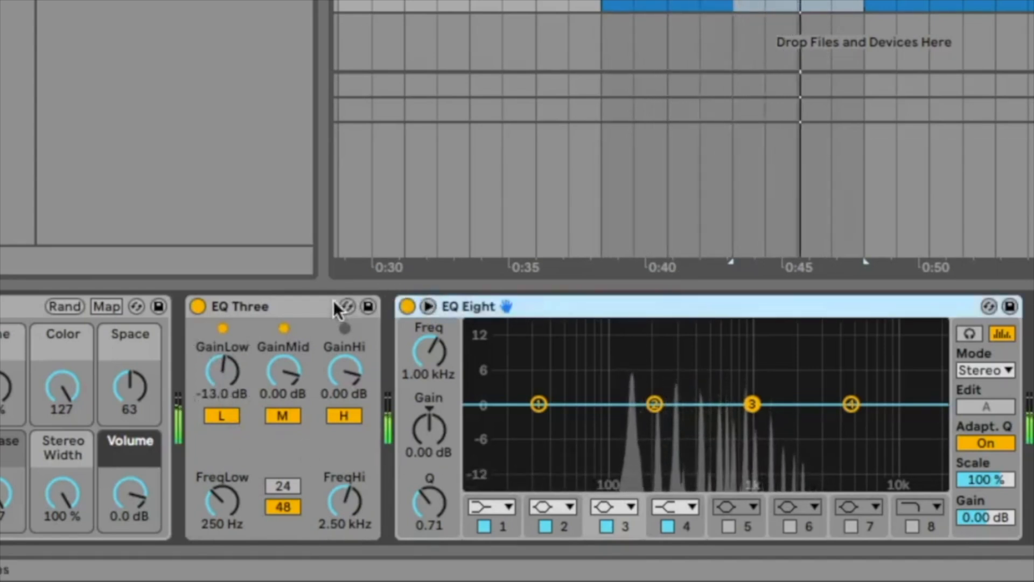
{"action": "left_click", "coordinate": [334, 306]}
{"action": "left_click", "coordinate": [544, 303]}
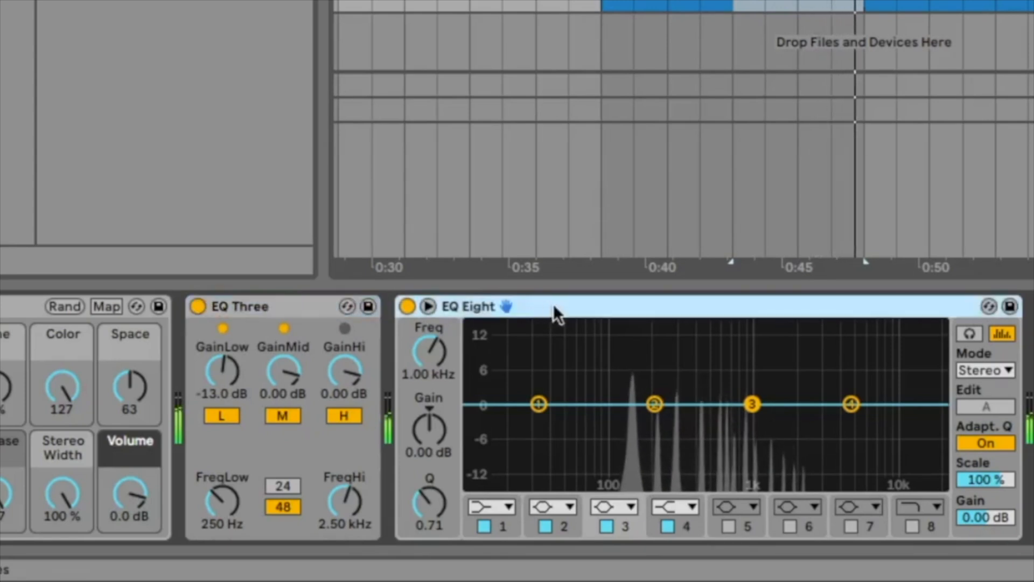
{"action": "key", "text": "Delete"}
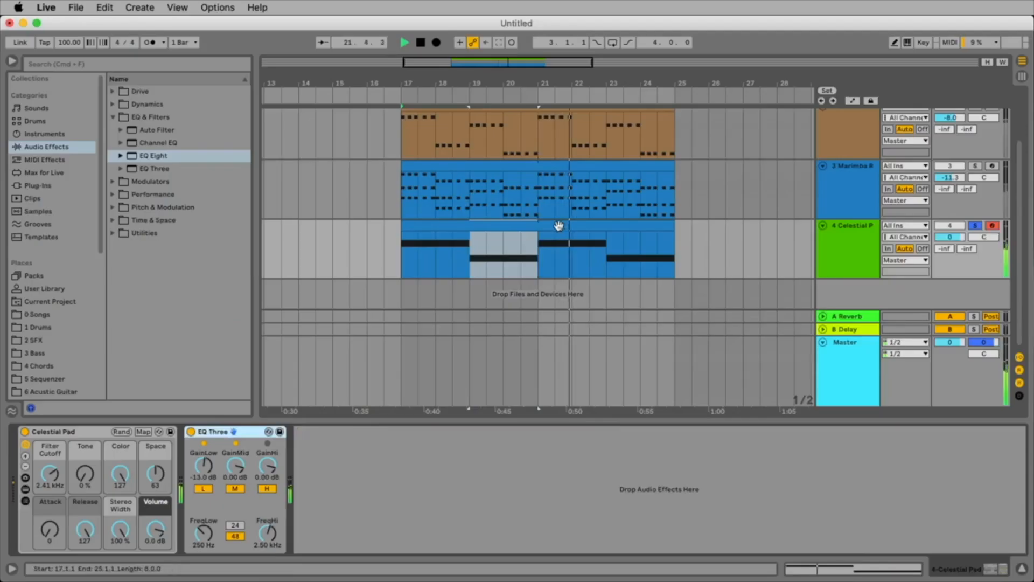
Bypass EQ Three, listen to the pad without it and switch EQ Three back on.
{"action": "left_click", "coordinate": [558, 226]}
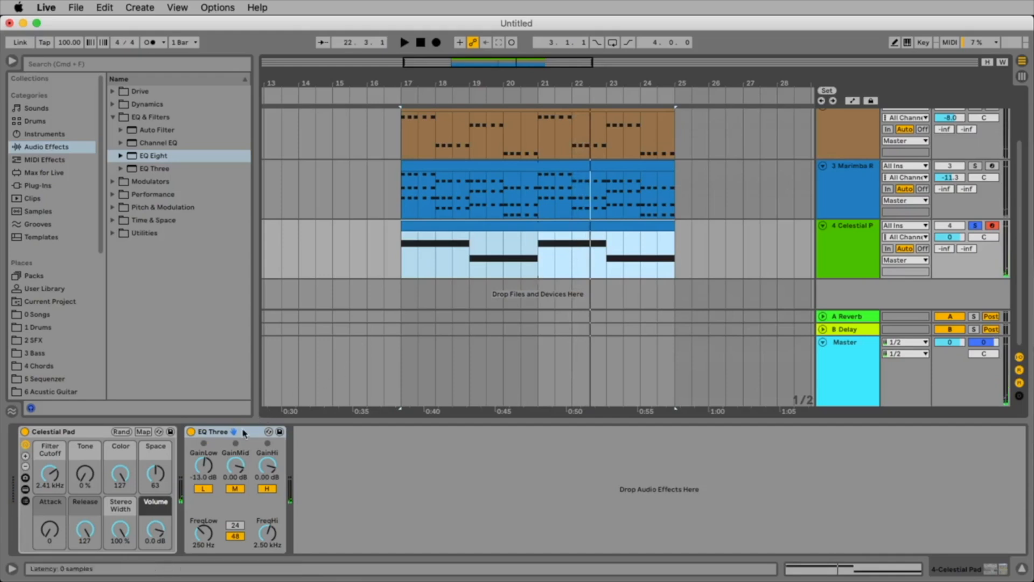
{"action": "left_click", "coordinate": [192, 432]}
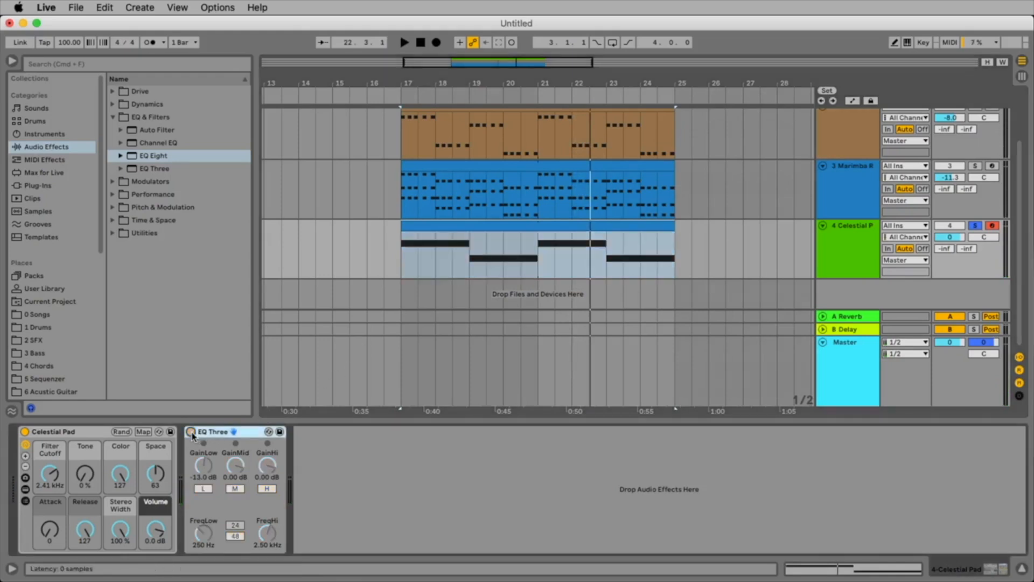
{"action": "key", "text": "space"}
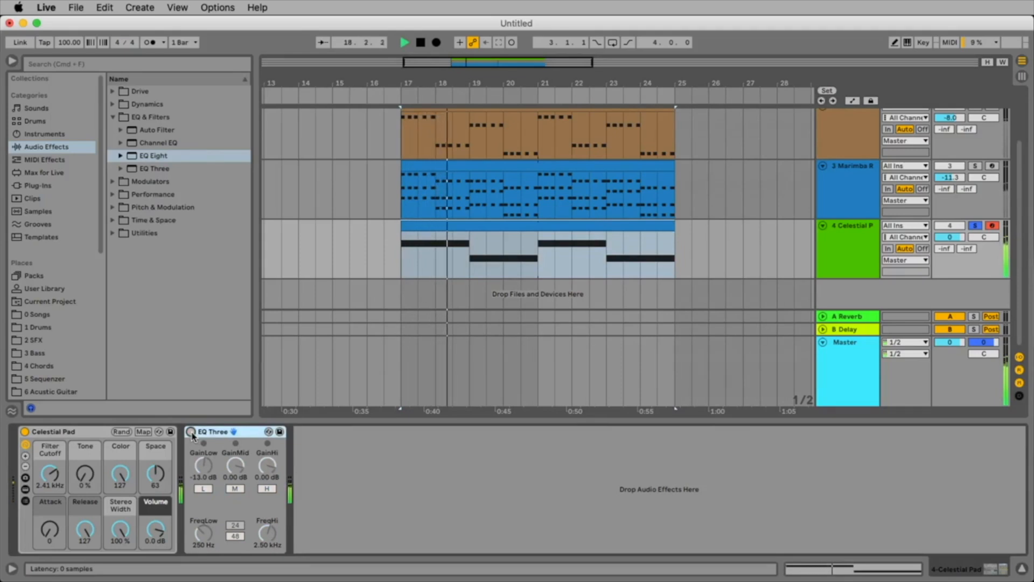
{"action": "key", "text": "space"}
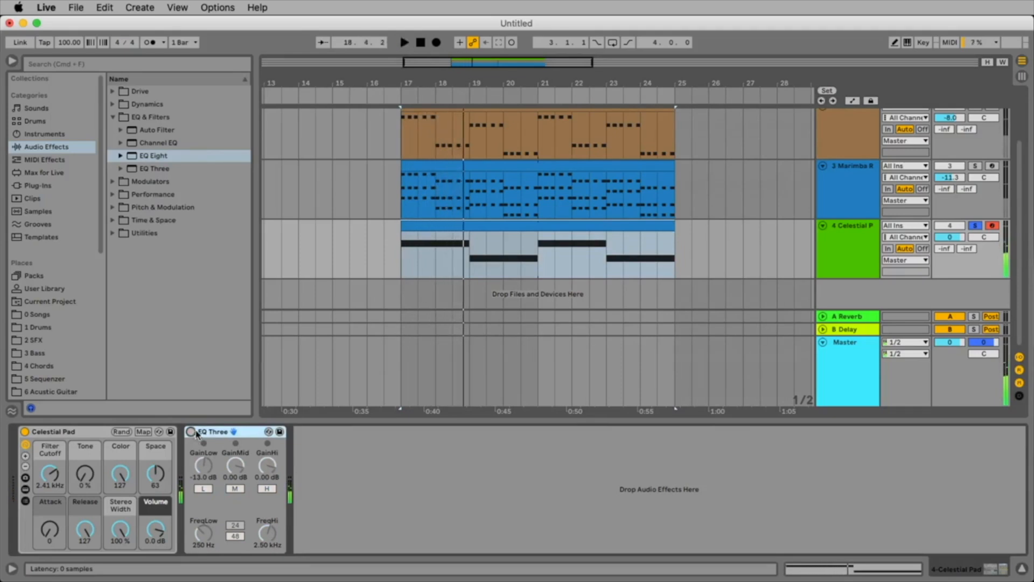
{"action": "left_click", "coordinate": [191, 432]}
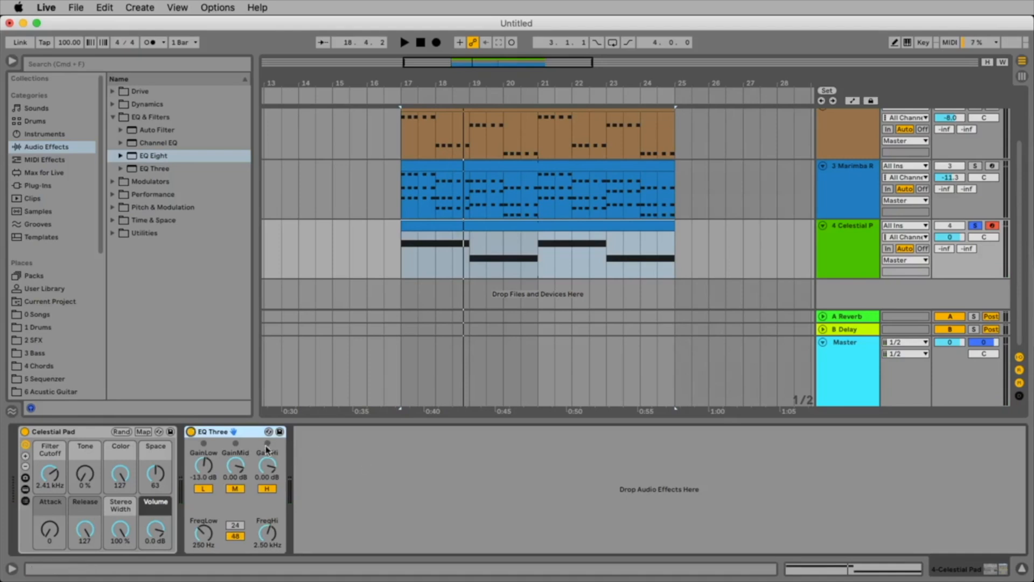
Select the Bass clip on the track above the marimba to show its instrument.
{"action": "scroll", "coordinate": [485, 350], "scroll_direction": "up", "scroll_amount": 2}
{"action": "left_click", "coordinate": [589, 304]}
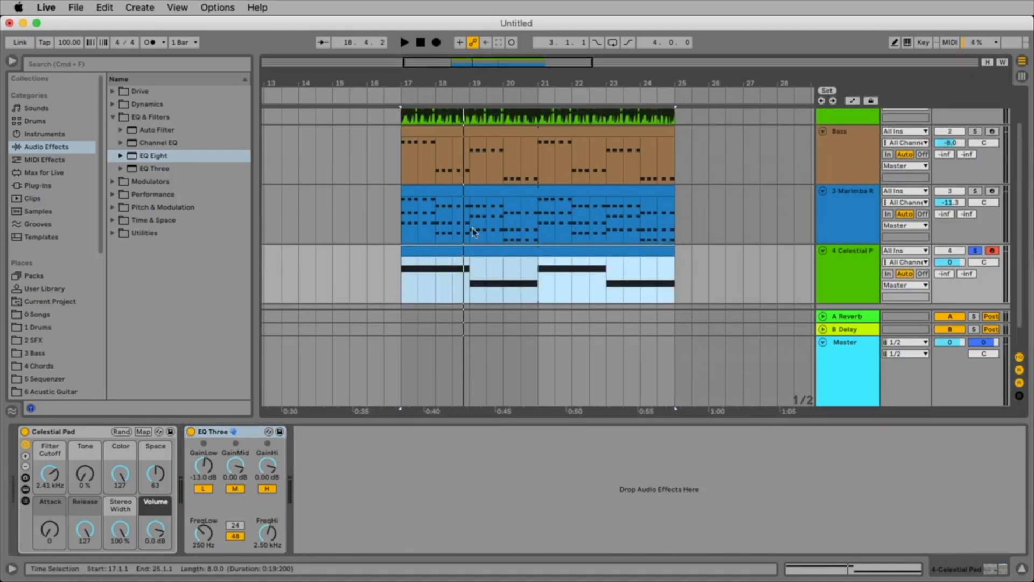
{"action": "left_click", "coordinate": [458, 136]}
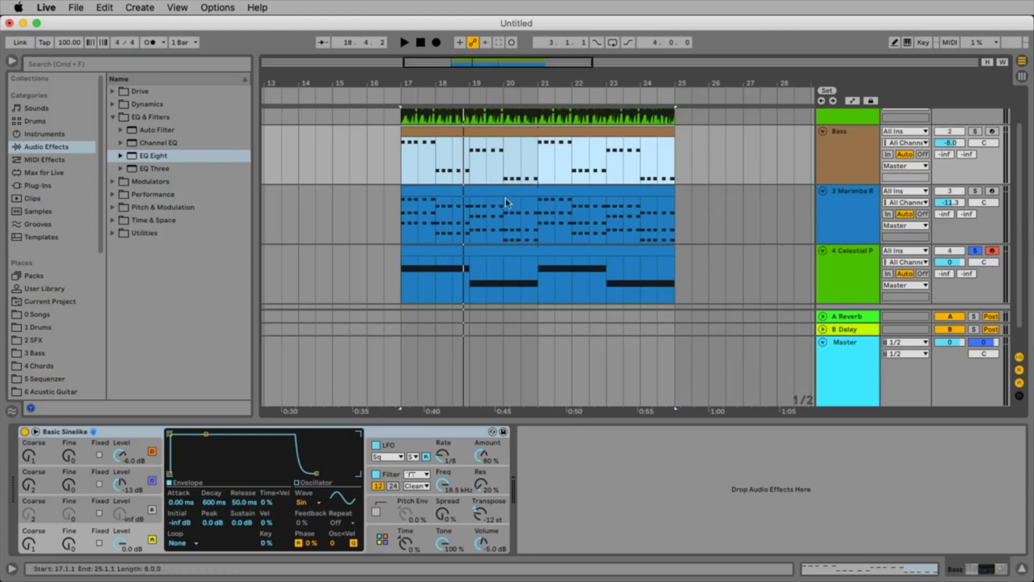
Take the Celestial Pad track out of solo so it plays together with the other tracks.
{"action": "scroll", "coordinate": [609, 269], "scroll_direction": "up", "scroll_amount": 3}
{"action": "scroll", "coordinate": [608, 265], "scroll_direction": "down", "scroll_amount": 4}
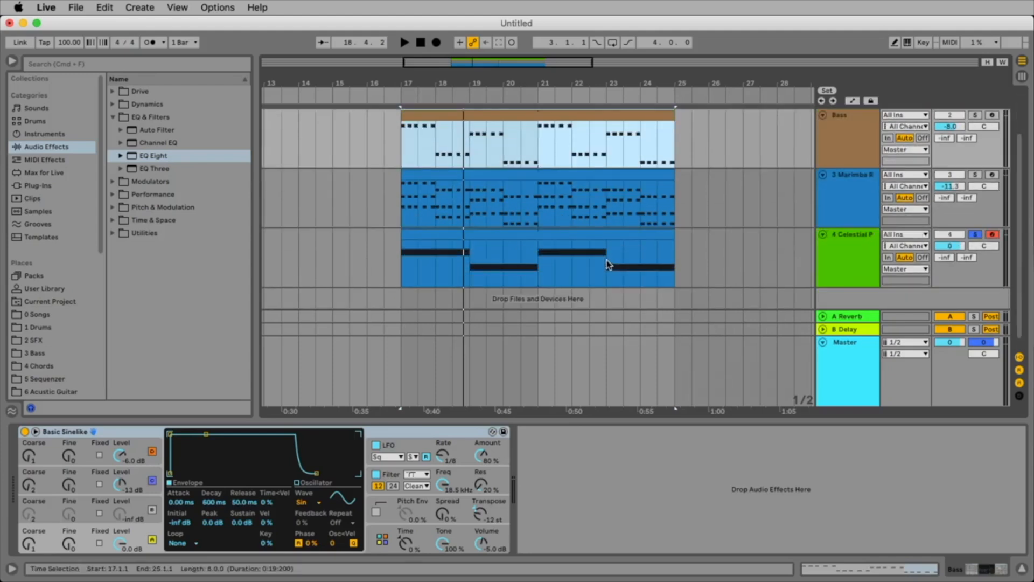
{"action": "scroll", "coordinate": [603, 251], "scroll_direction": "up", "scroll_amount": 3}
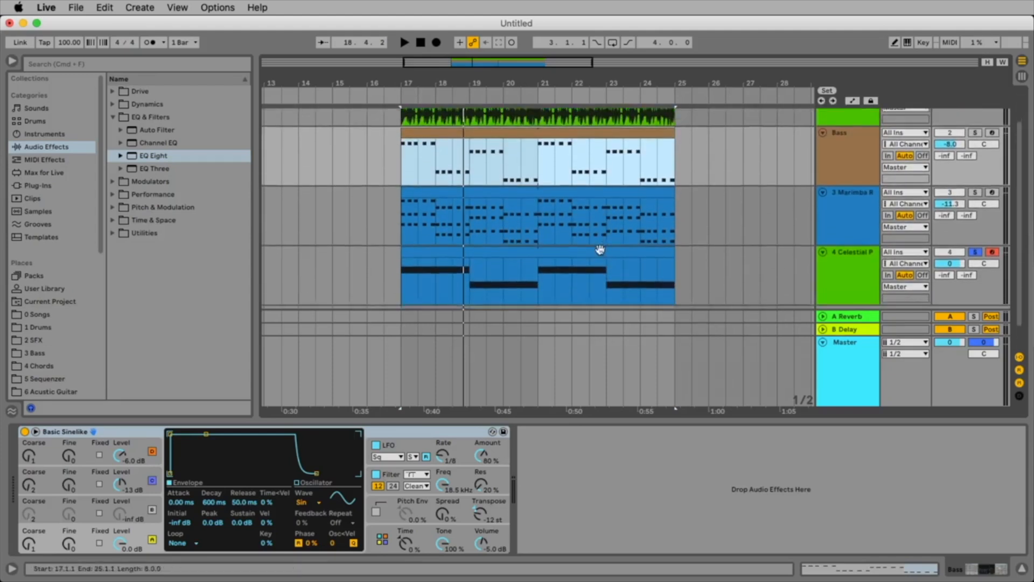
{"action": "scroll", "coordinate": [609, 245], "scroll_direction": "down", "scroll_amount": 3}
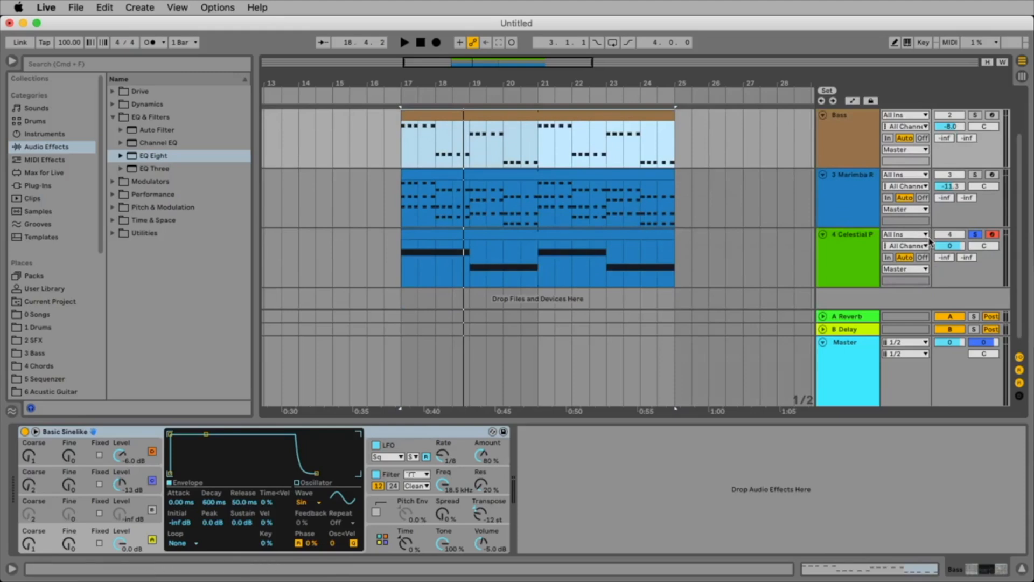
{"action": "left_click", "coordinate": [976, 236]}
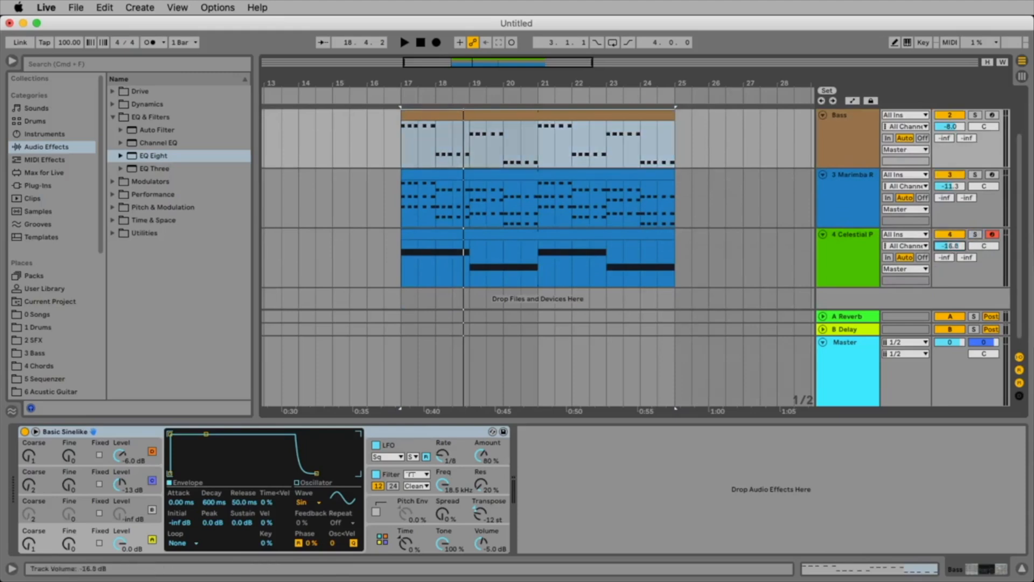
Play all tracks while fading the Celestial Pad's volume up from -inf to -14.6 dB, and reset it to 0 dB.
{"action": "key", "text": "space"}
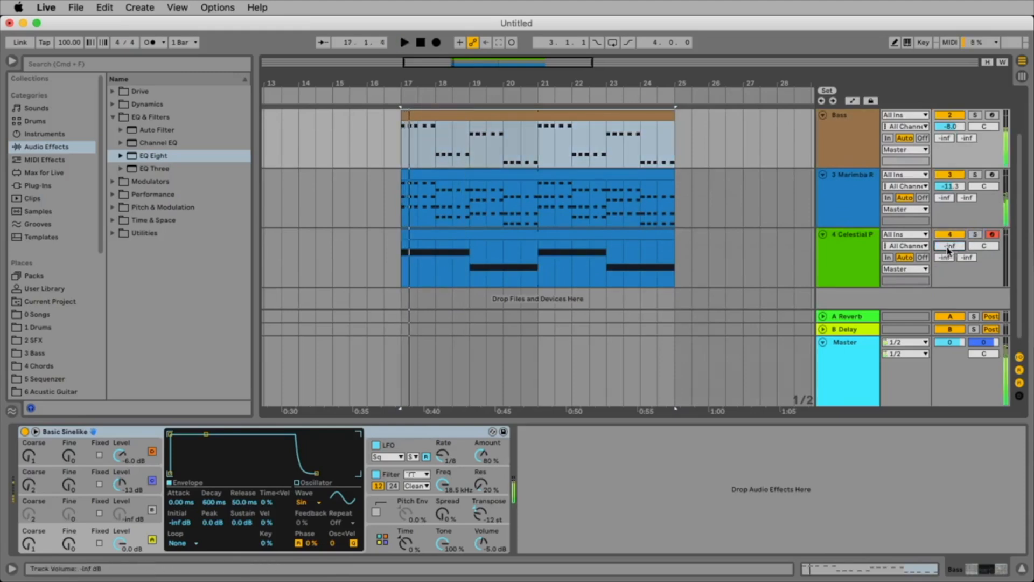
{"action": "key", "text": "space"}
{"action": "left_click_drag", "start_coordinate": [947, 247], "coordinate": [947, 224]}
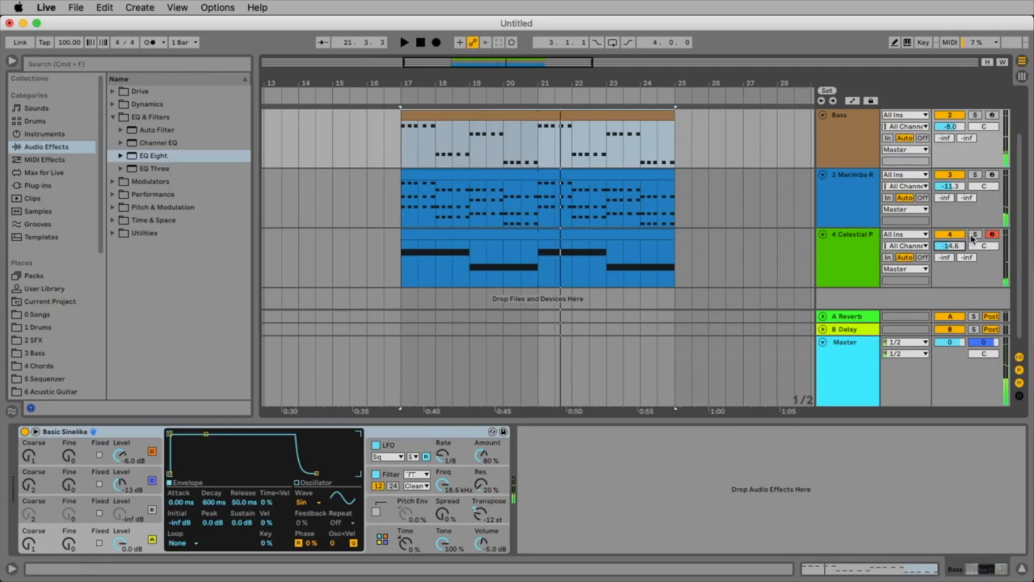
{"action": "left_click", "coordinate": [940, 247]}
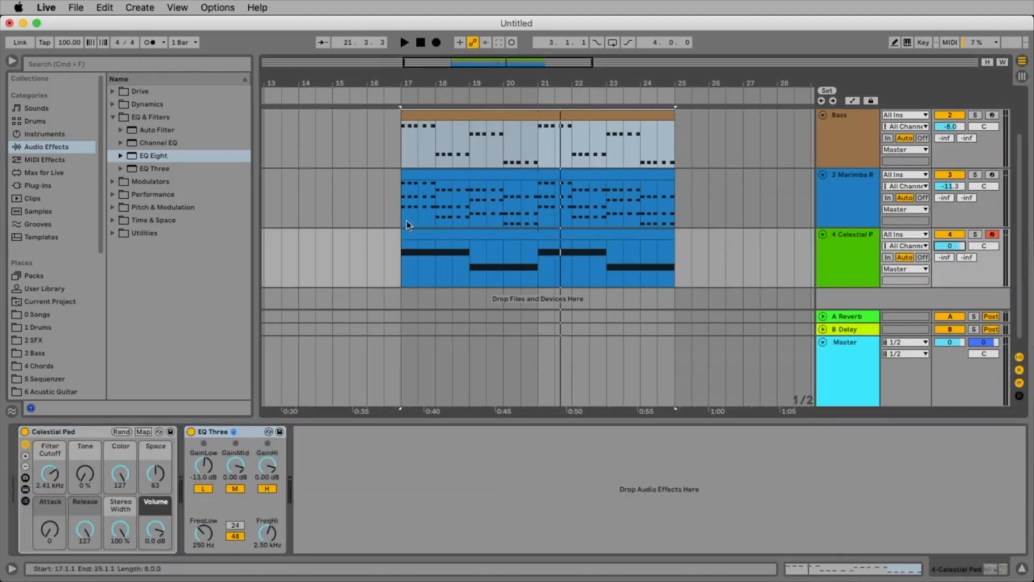
Add the default Hybrid Reverb from the Time & Space effects after EQ Three on the Celestial Pad track.
{"action": "left_click", "coordinate": [111, 118]}
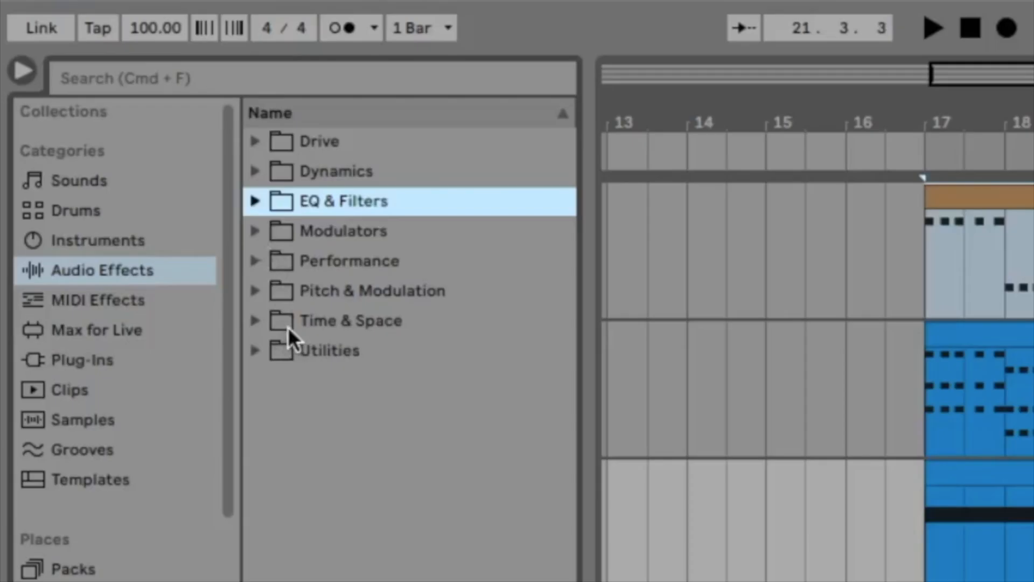
{"action": "left_click", "coordinate": [256, 320]}
{"action": "left_click_drag", "start_coordinate": [399, 470], "coordinate": [466, 500]}
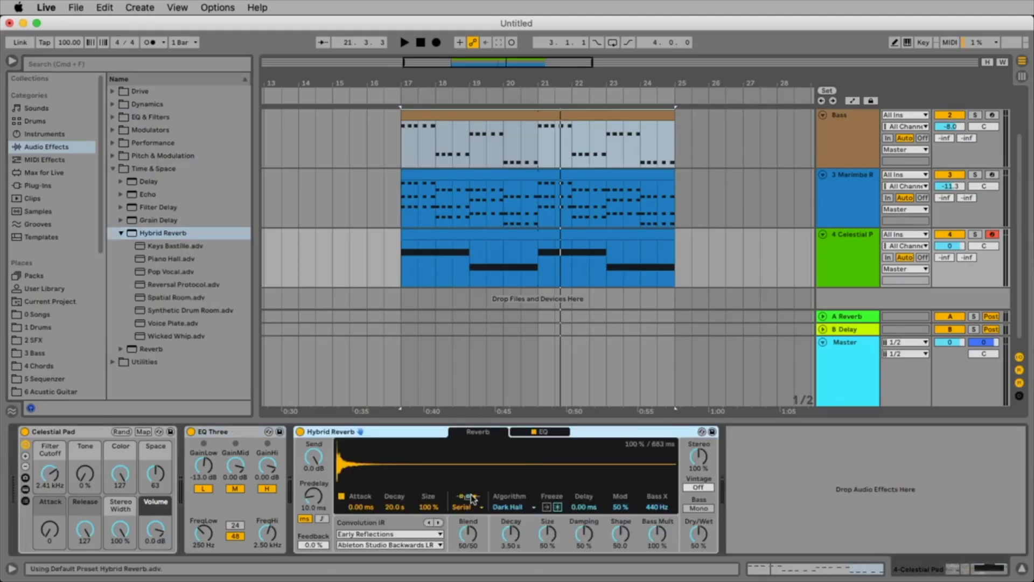
During playback, set Hybrid Reverb's Dry/Wet to 40% and Size to 56%, and lower the Celestial Pad's track volume to -12.4 dB.
{"action": "key", "text": "space"}
{"action": "left_click_drag", "start_coordinate": [699, 541], "coordinate": [699, 546]}
{"action": "left_click_drag", "start_coordinate": [549, 538], "coordinate": [550, 533]}
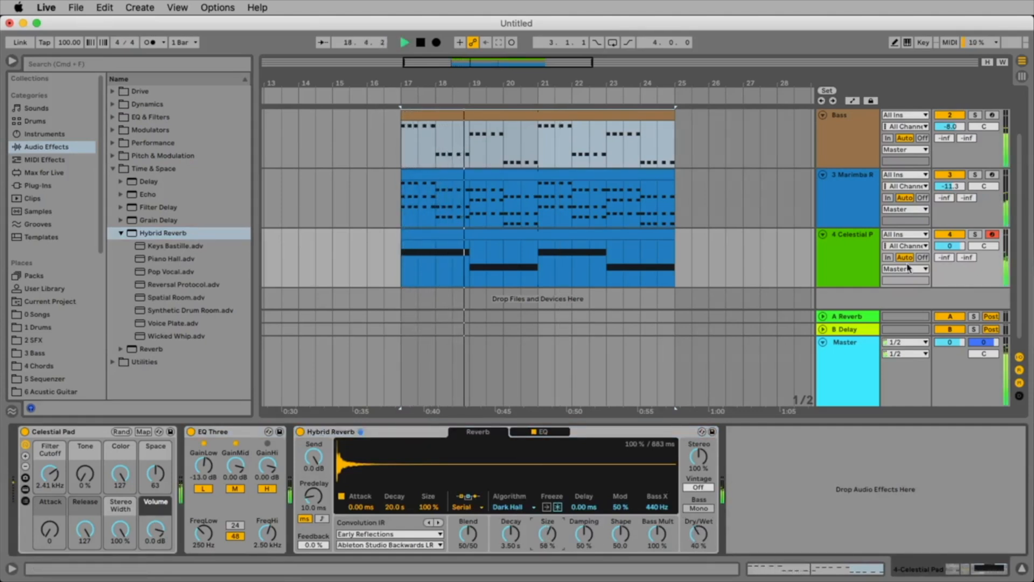
{"action": "left_click_drag", "start_coordinate": [947, 246], "coordinate": [948, 260]}
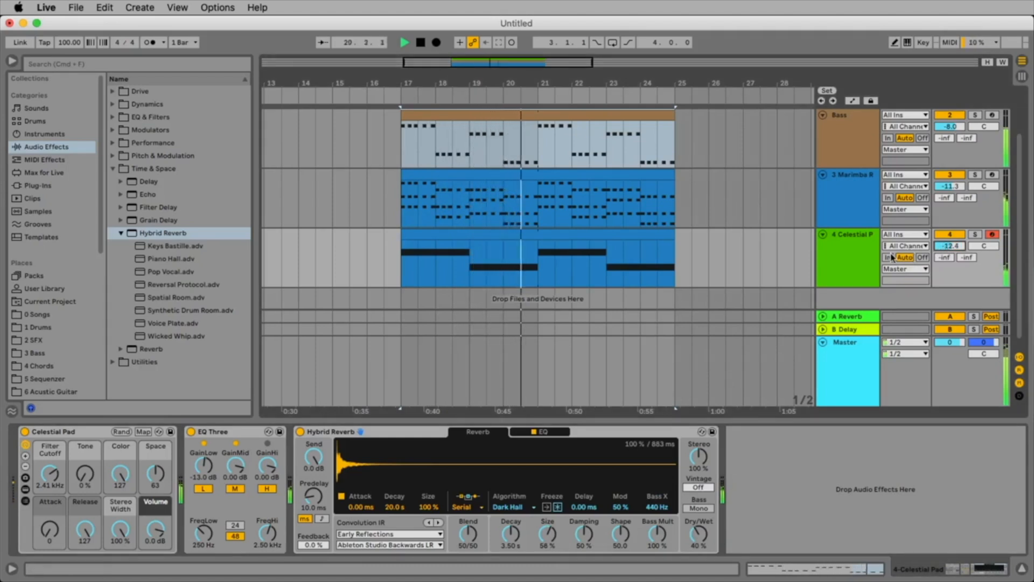